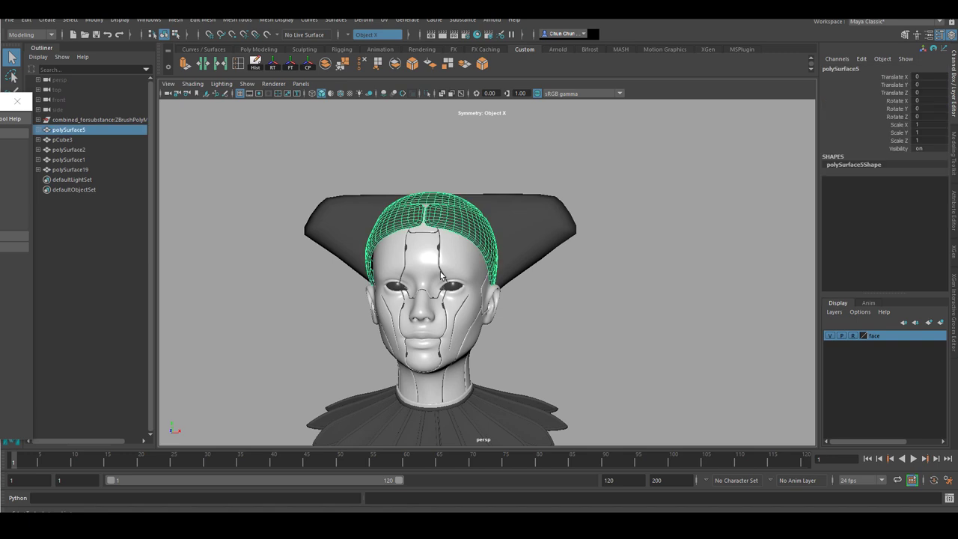
- Activate the Grab sculpting tool on the front hair cap with a brush size of about 20 and check the cap's fit around the head
click(308, 50)
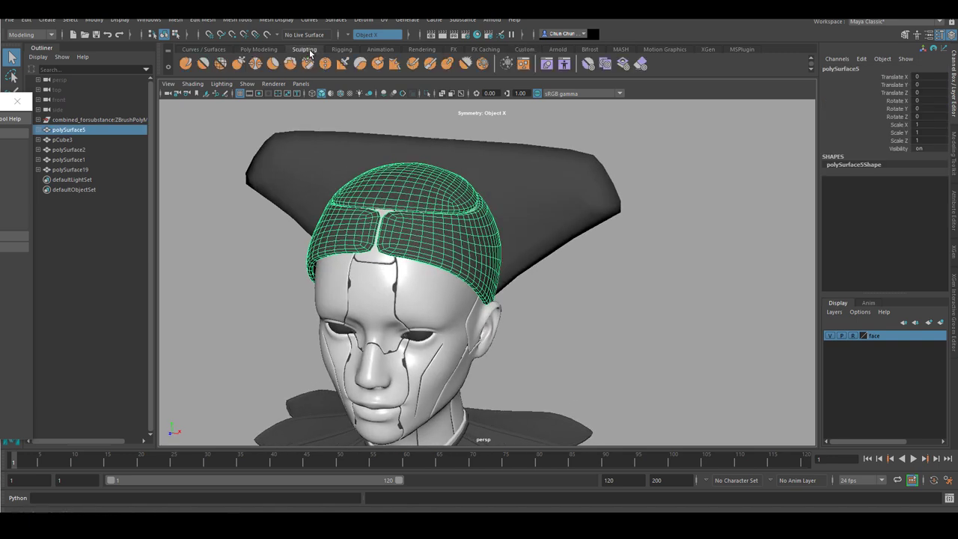
double_click(239, 63)
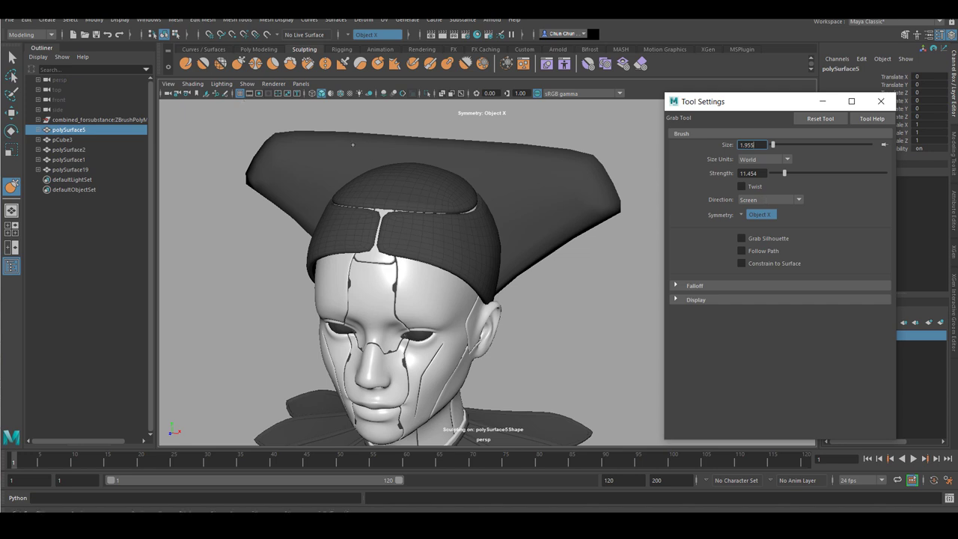
mouse_move(431, 247)
alt+mouse_down()
mouse_move(467, 212)
mouse_move(507, 216)
alt+mouse_up()
key(b)
alt+drag(507, 215, 515, 226)
alt+right_drag(515, 226, 535, 211)
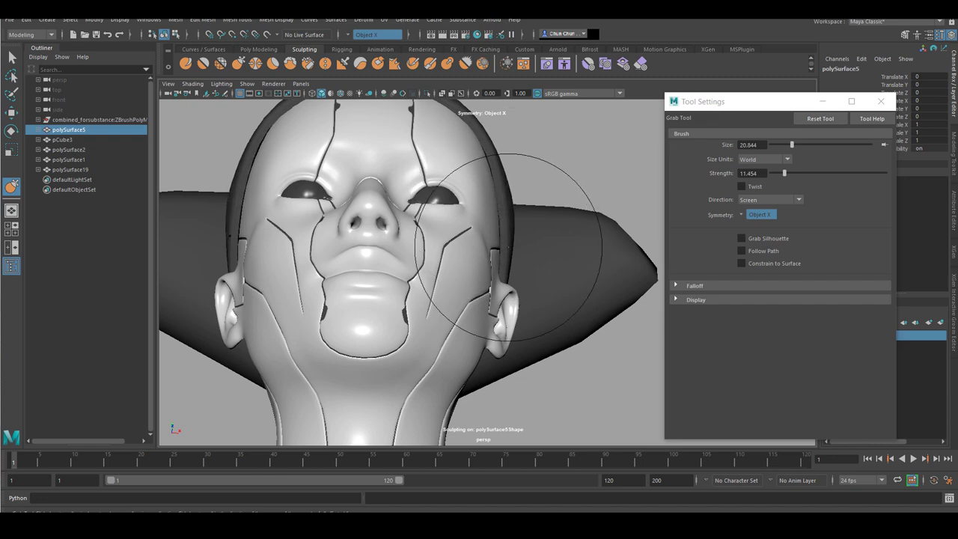
mouse_move(508, 247)
alt+mouse_down()
mouse_move(481, 271)
mouse_move(531, 222)
alt+mouse_up()
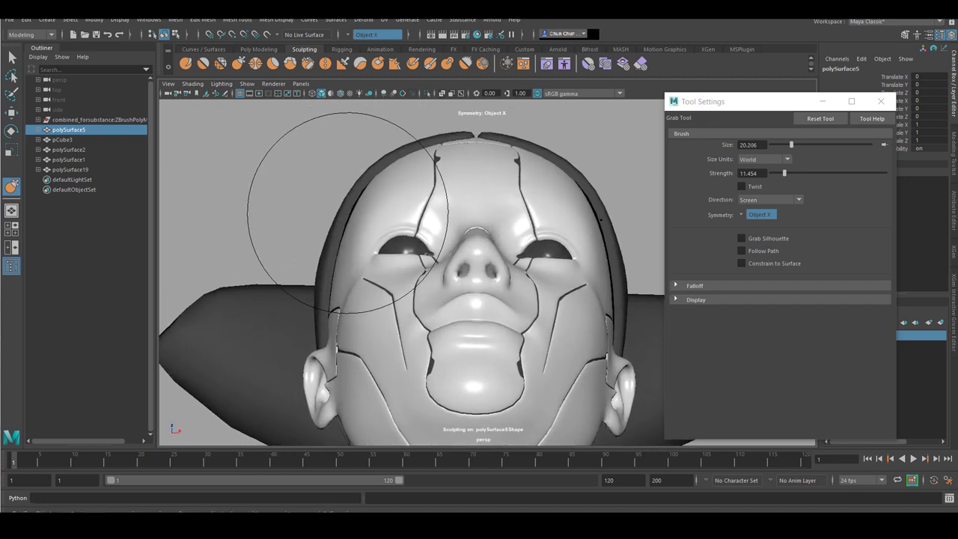
alt+drag(437, 217, 454, 235)
alt+middle_drag(453, 235, 450, 216)
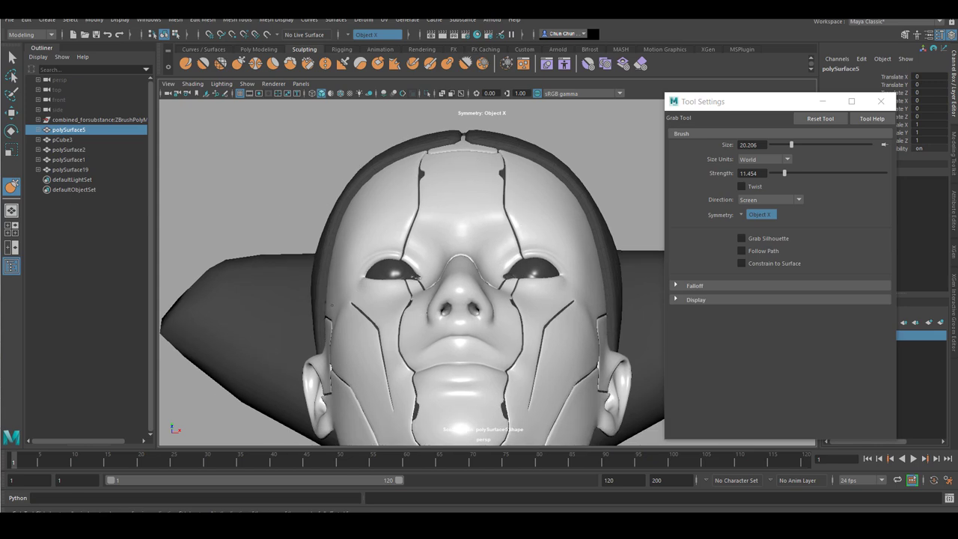
mouse_move(332, 305)
alt+mouse_down()
mouse_move(444, 304)
mouse_move(457, 242)
mouse_move(449, 231)
mouse_move(564, 236)
mouse_move(352, 235)
mouse_move(396, 167)
alt+mouse_up()
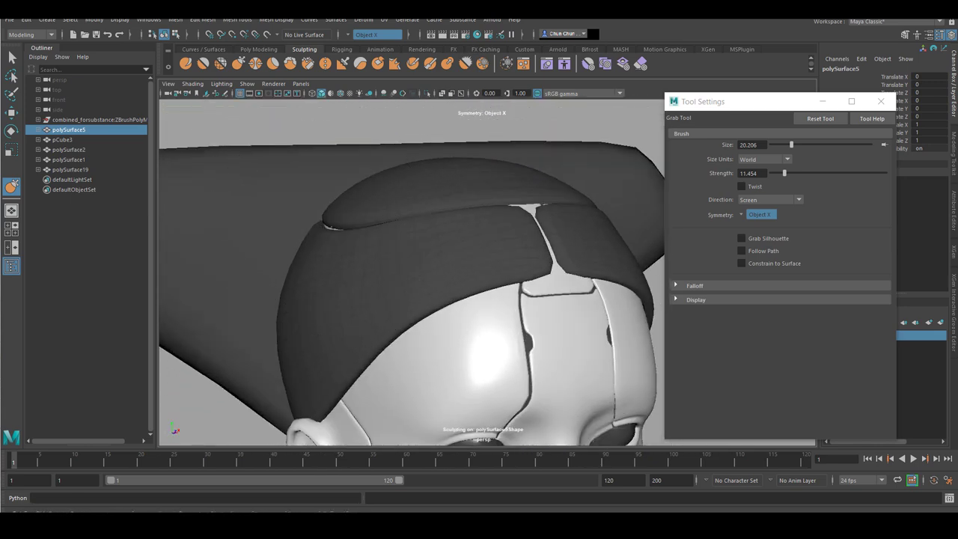
alt+drag(477, 227, 387, 203)
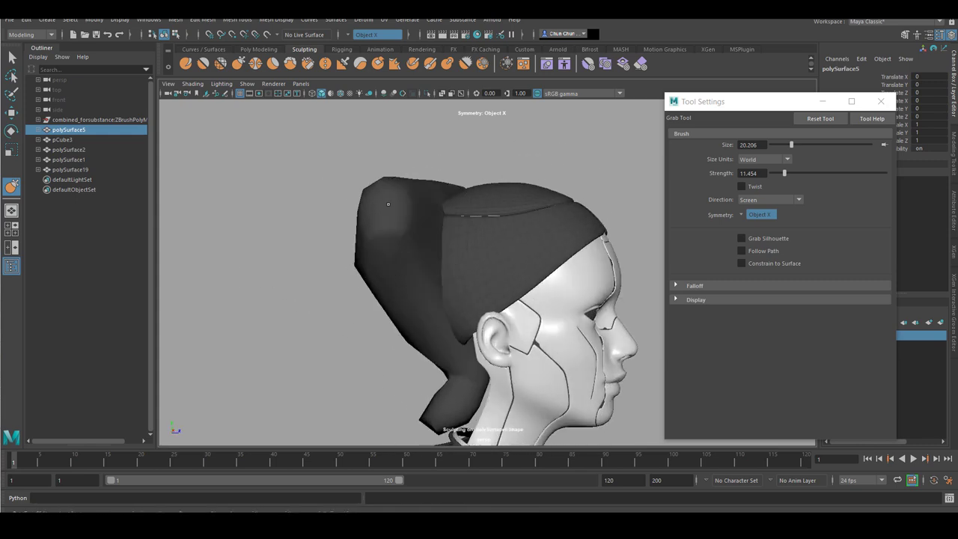
- Reshape the wide rear hairpiece with the Grab tool, using a brush size of about 16
click(12, 58)
click(404, 198)
click(239, 64)
alt+middle_drag(453, 230, 324, 244)
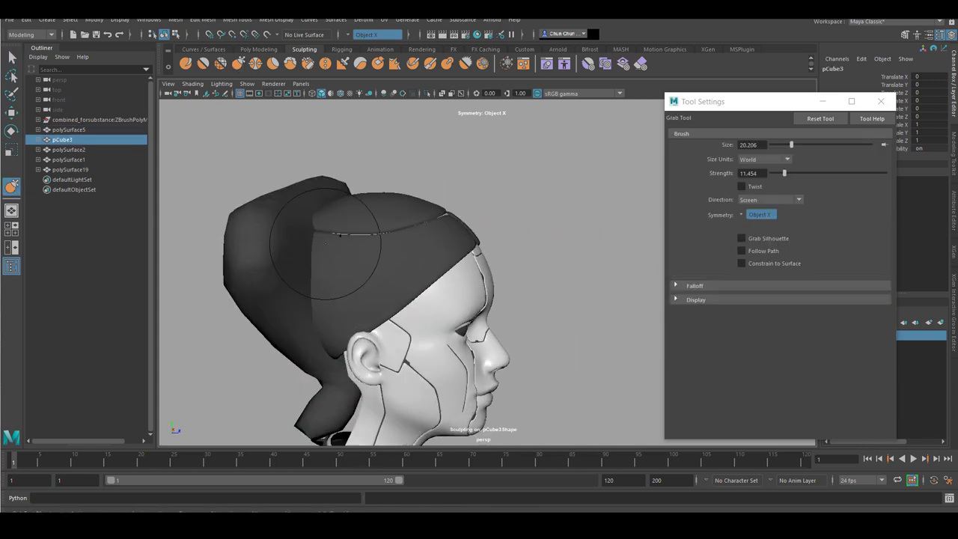
mouse_move(290, 249)
alt+mouse_down()
mouse_move(301, 257)
mouse_move(296, 209)
mouse_move(295, 250)
alt+mouse_up()
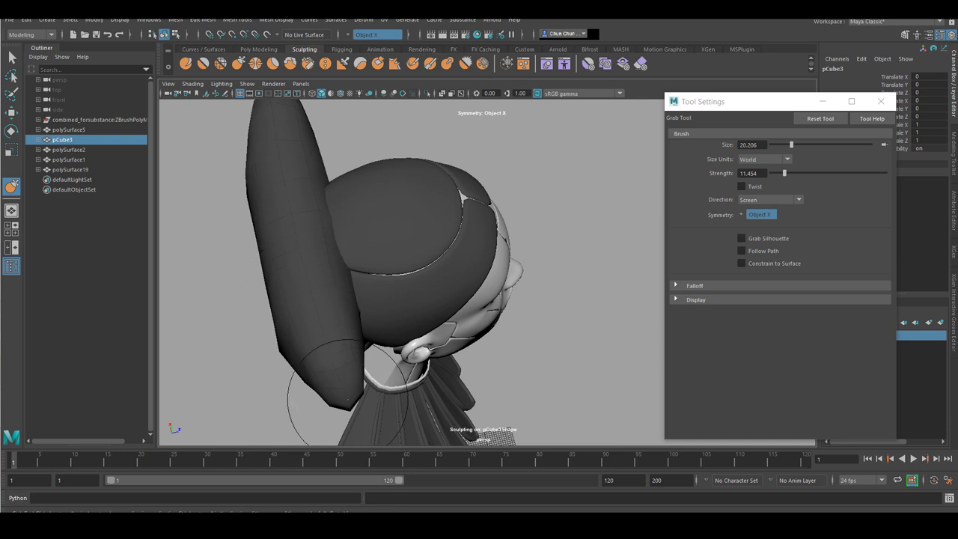
alt+middle_drag(347, 400, 343, 324)
mouse_move(343, 325)
mouse_down()
mouse_move(322, 325)
mouse_move(330, 330)
mouse_up()
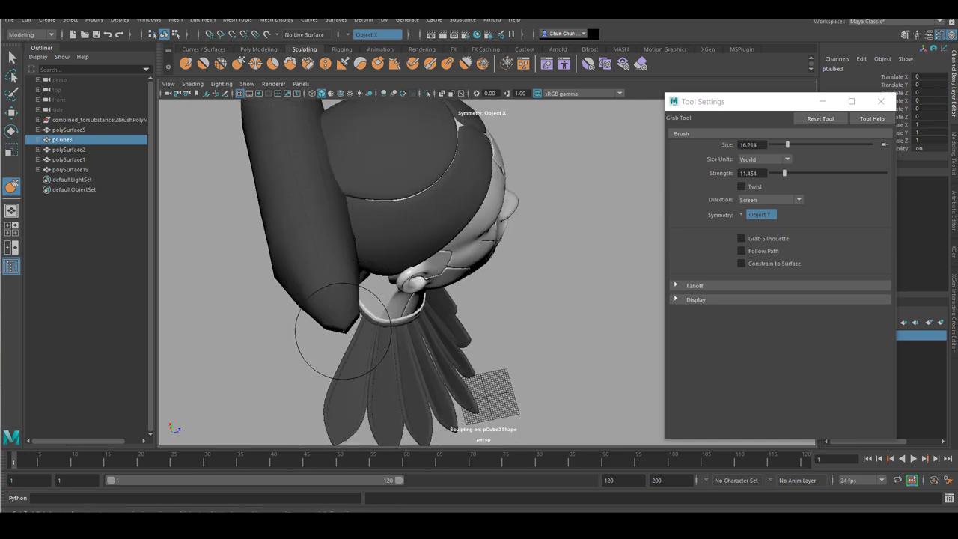
drag(322, 248, 301, 248)
mouse_move(291, 213)
alt+mouse_down()
mouse_move(407, 169)
mouse_move(441, 174)
alt+mouse_up()
mouse_move(430, 176)
alt+mouse_down()
mouse_move(441, 214)
mouse_move(472, 220)
mouse_move(449, 247)
alt+mouse_up()
scroll(449, 247, up, 3)
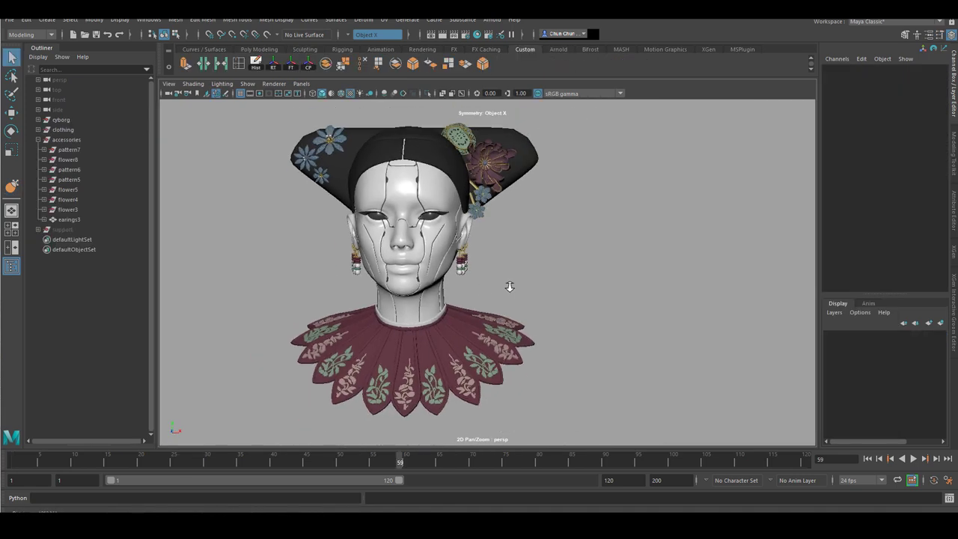
- Inspect the embroidered leaf pattern on the petal collar by selecting its mesh and clearing the selection
alt+drag(509, 286, 481, 286)
click(460, 336)
click(602, 301)
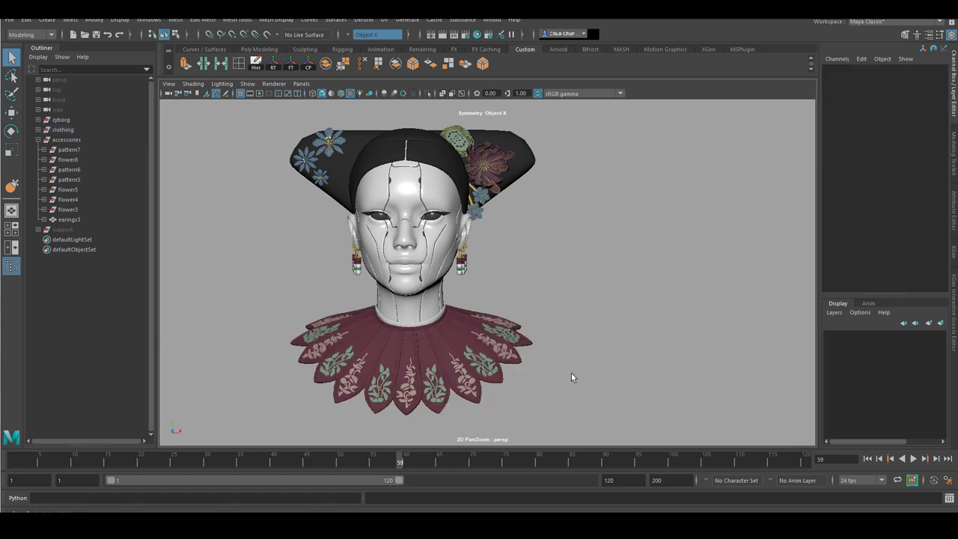
alt+drag(571, 373, 562, 379)
click(412, 395)
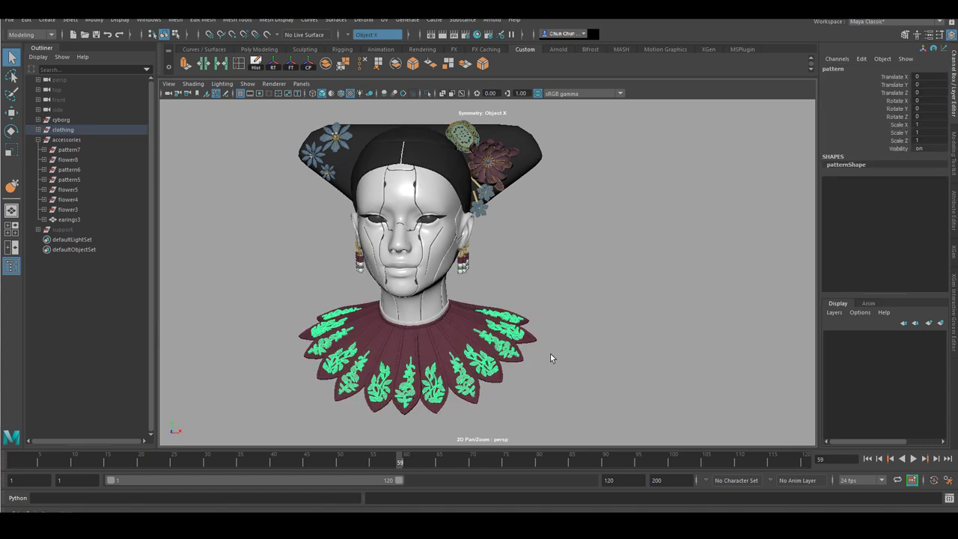
click(596, 261)
- Examine the blue flower ornaments on the hairpiece up close, selecting a single petal to see how it is modelled
alt+middle_drag(262, 238, 274, 285)
alt+right_drag(274, 284, 351, 288)
alt+drag(329, 288, 396, 291)
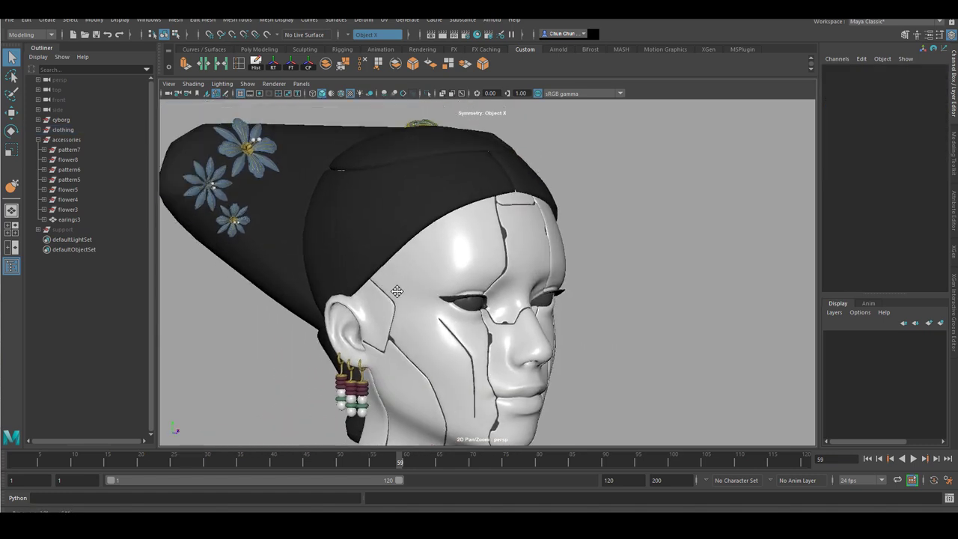
alt+middle_drag(396, 291, 478, 356)
alt+right_drag(329, 255, 359, 257)
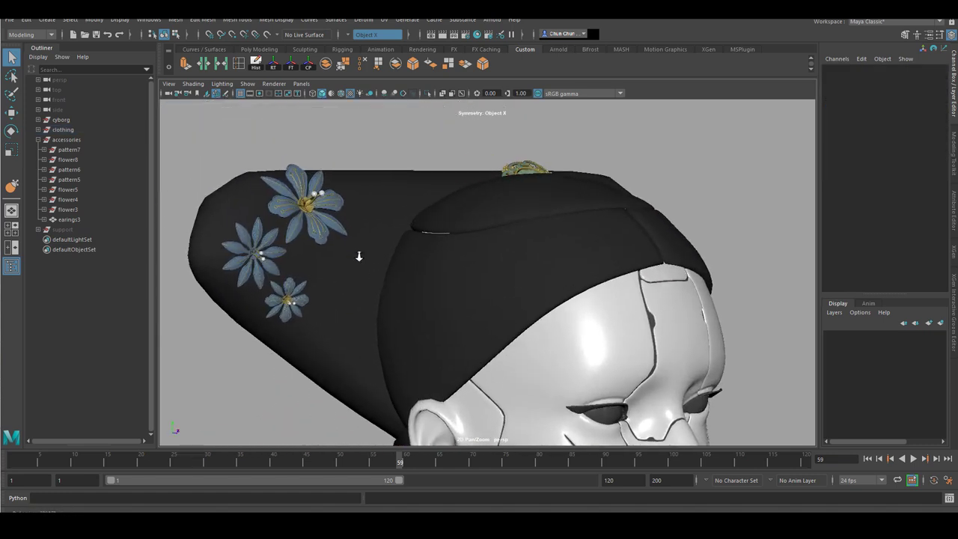
alt+drag(359, 256, 320, 235)
click(327, 232)
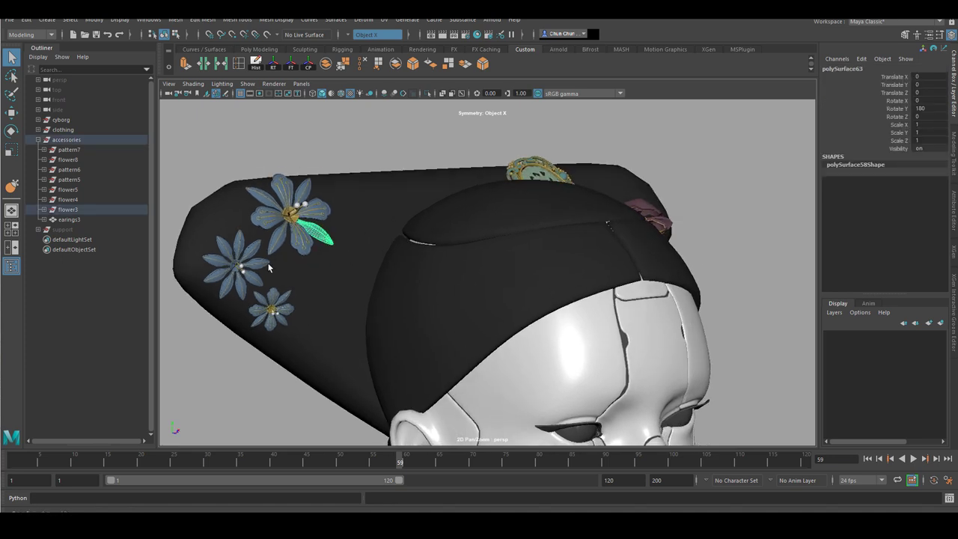
alt+right_drag(397, 342, 318, 315)
alt+middle_drag(374, 316, 379, 256)
alt+drag(379, 256, 318, 247)
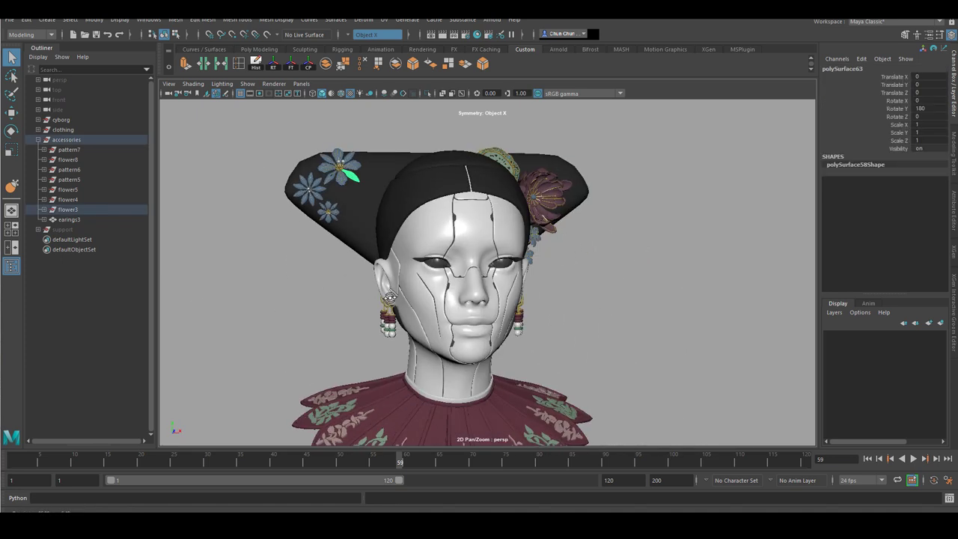
click(598, 320)
- Examine the complete bust from the front, including the face panels, earrings, hair ornaments and collar
alt+drag(577, 340, 594, 347)
alt+right_drag(594, 347, 516, 350)
alt+drag(516, 350, 484, 346)
alt+right_drag(523, 344, 509, 331)
alt+middle_drag(510, 331, 486, 290)
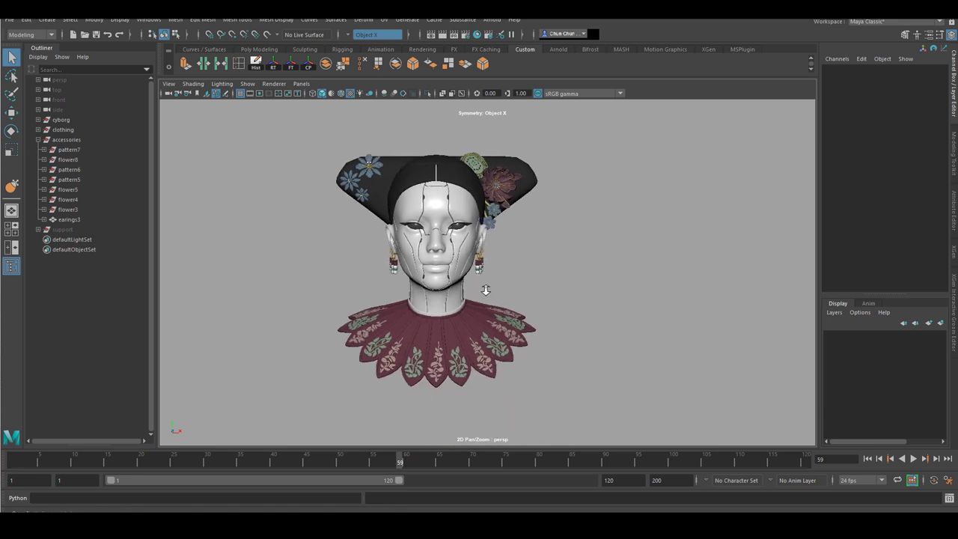
alt+right_drag(486, 291, 496, 309)
alt+middle_drag(407, 201, 436, 251)
alt+right_drag(436, 250, 509, 284)
click(523, 249)
click(670, 322)
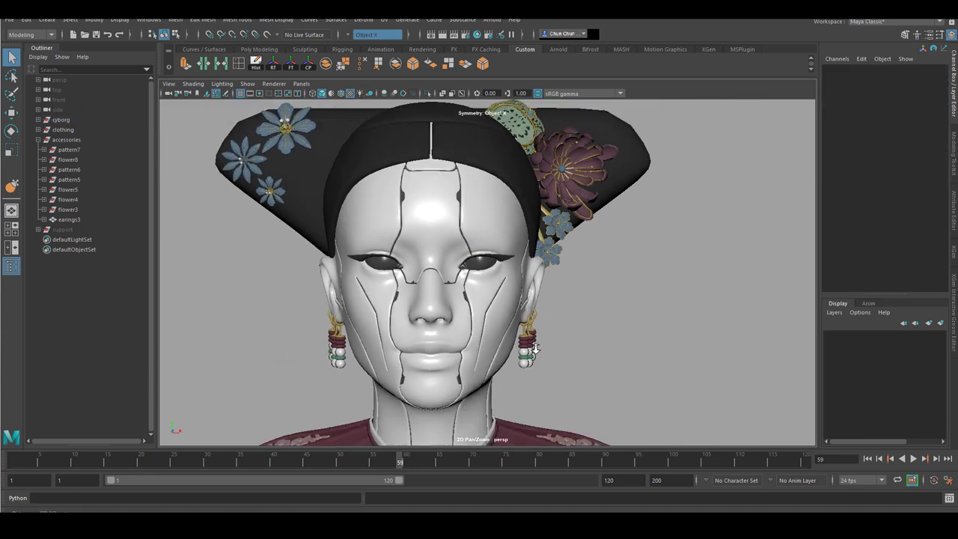
alt+drag(508, 284, 489, 292)
alt+right_drag(490, 292, 374, 261)
alt+middle_drag(374, 262, 374, 213)
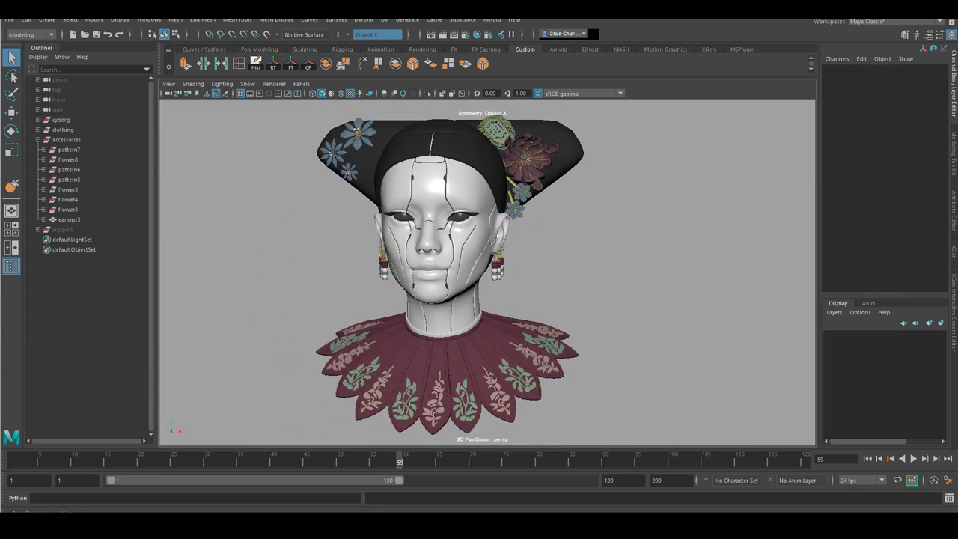
- Compare the bust's collar, earrings and hair ornaments with the period costume reference photo
right_drag(1, 255, 143, 260)
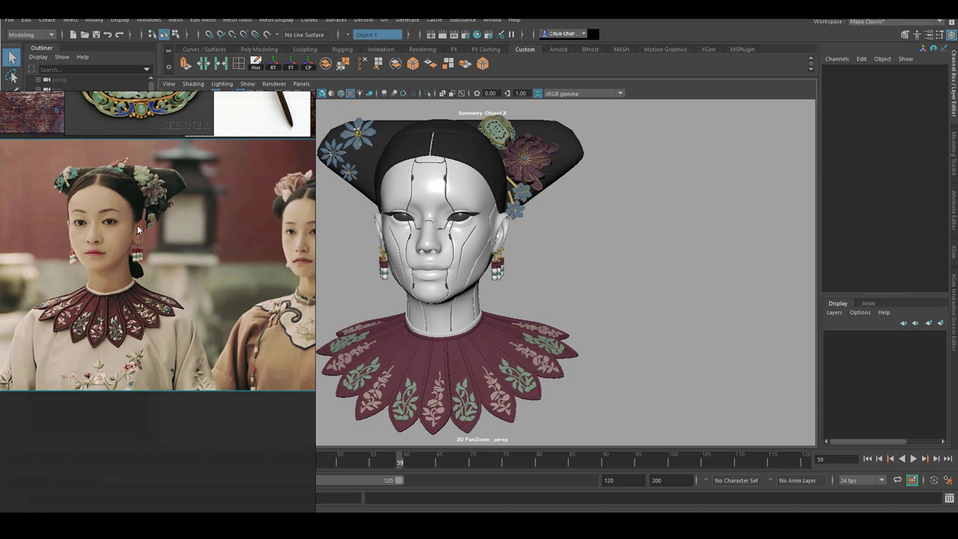
alt+drag(609, 288, 597, 278)
alt+middle_drag(613, 274, 620, 280)
alt+middle_drag(621, 280, 634, 287)
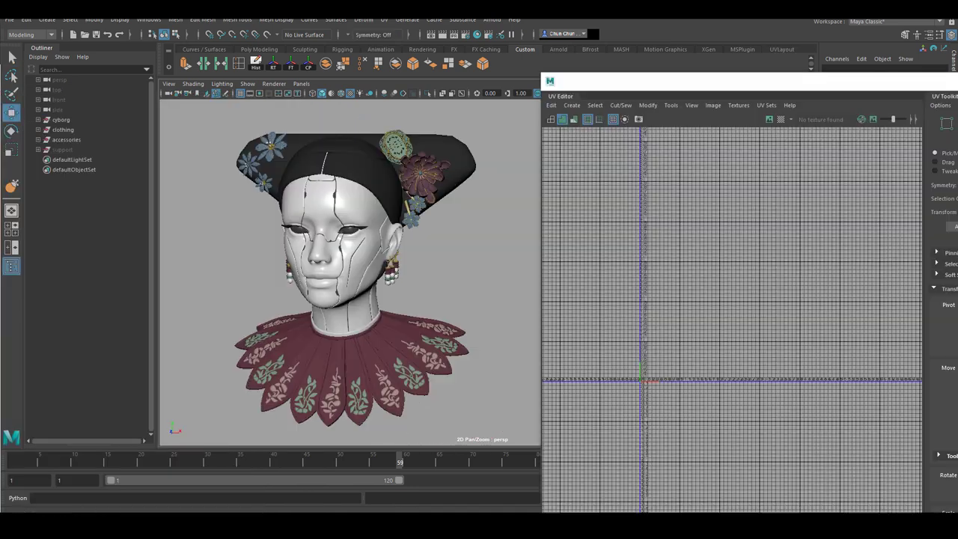
- Display the cyborg group's UV layout in the UV Editor and examine its shells across the tiles
alt+drag(443, 299, 447, 312)
click(62, 120)
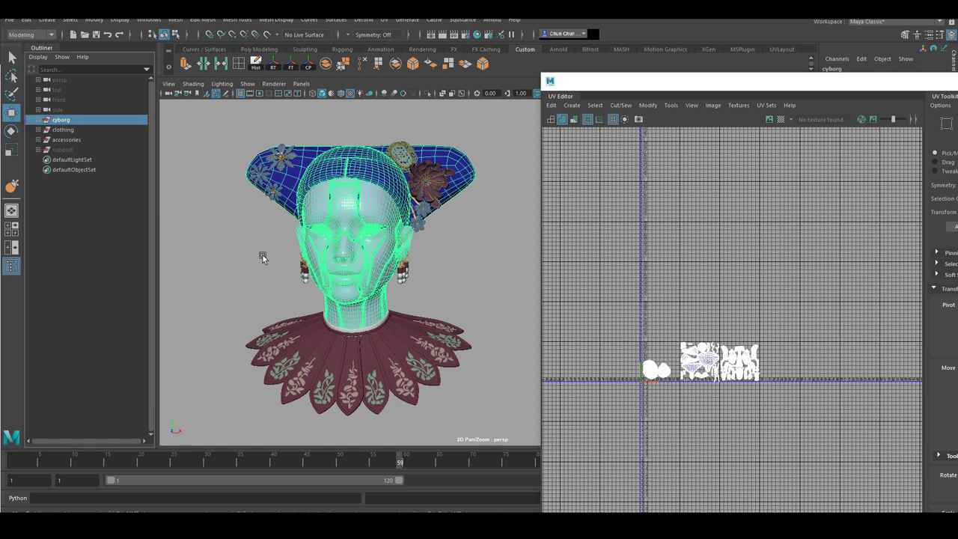
scroll(741, 428, up, 3)
alt+middle_drag(741, 428, 655, 416)
mouse_move(729, 421)
alt+middle_down()
mouse_move(682, 428)
mouse_move(699, 403)
alt+middle_up()
scroll(763, 432, down, 2)
scroll(704, 407, down, 2)
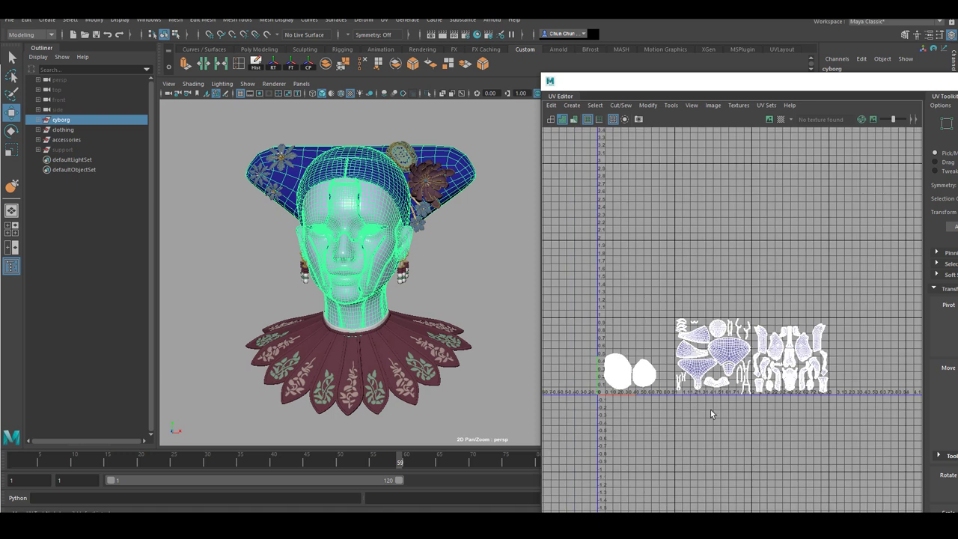
- Isolate the hair mesh's UV shells in the UV Editor, then clear the selection
click(375, 204)
click(376, 179)
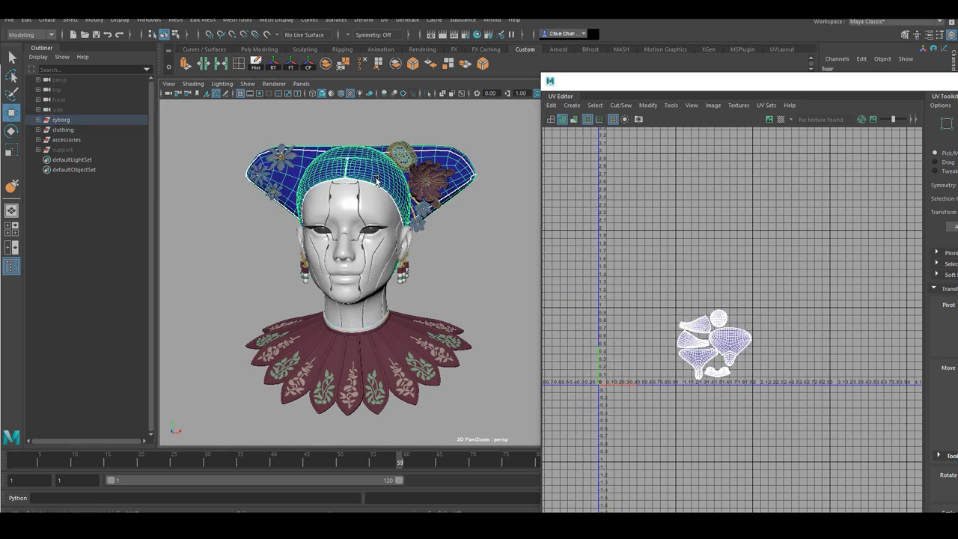
click(464, 280)
alt+right_drag(464, 280, 439, 274)
alt+drag(440, 274, 448, 285)
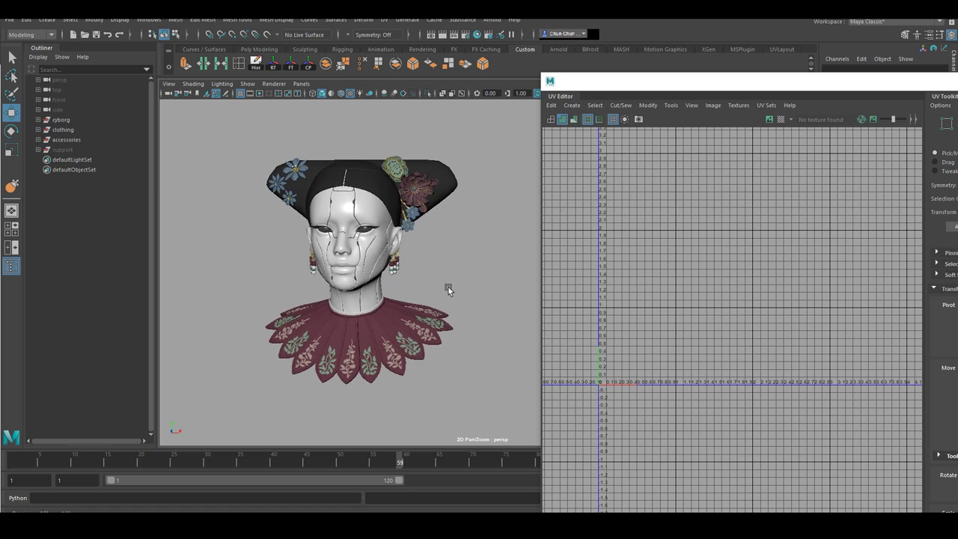
- Examine the clothing group's UV layout for the collar petals and pattern, then clear the selection
click(73, 130)
alt+middle_drag(861, 412, 695, 406)
scroll(695, 406, up, 5)
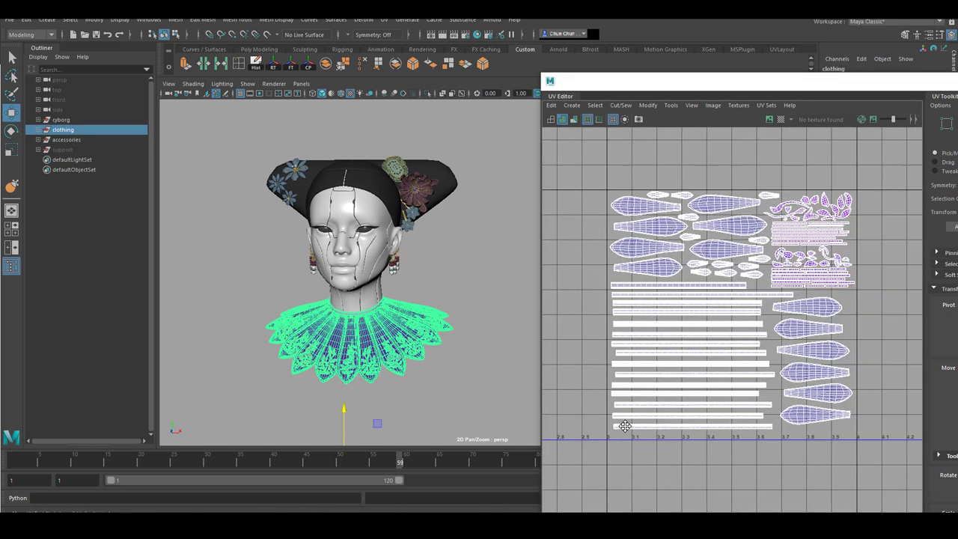
alt+middle_drag(625, 426, 607, 430)
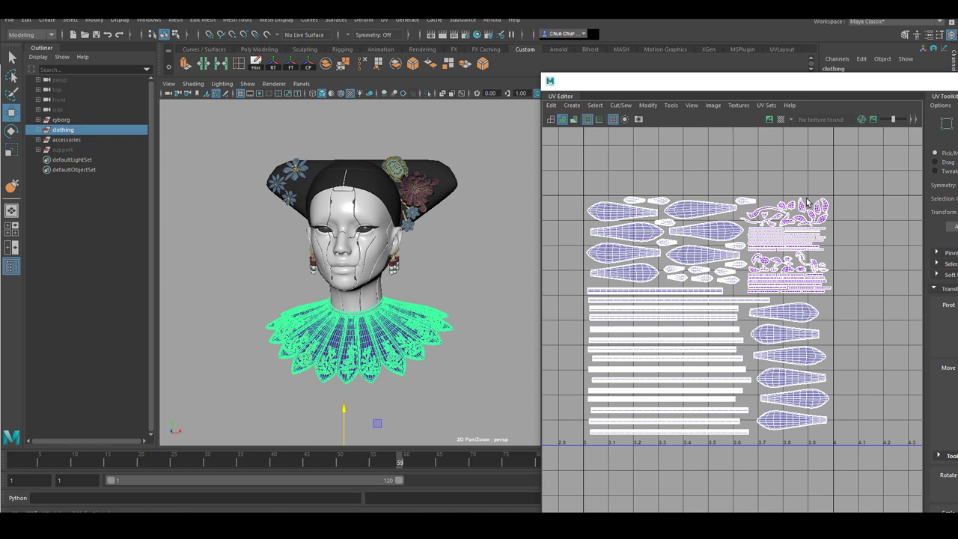
alt+right_drag(422, 398, 334, 365)
alt+middle_drag(334, 365, 292, 360)
alt+drag(292, 360, 322, 358)
click(455, 282)
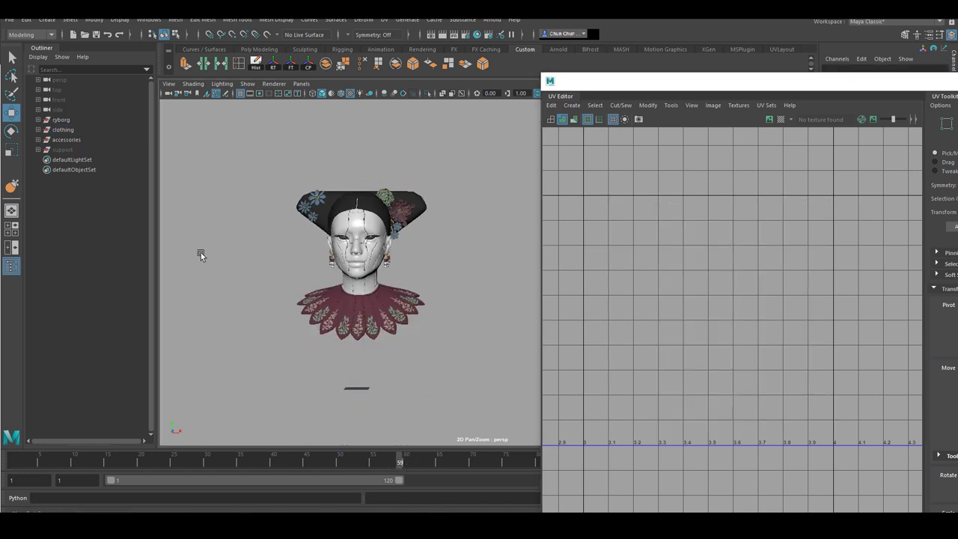
- View the accessories group's UV layout, followed by the UV tiles of the whole bust together
click(72, 142)
scroll(604, 330, down, 5)
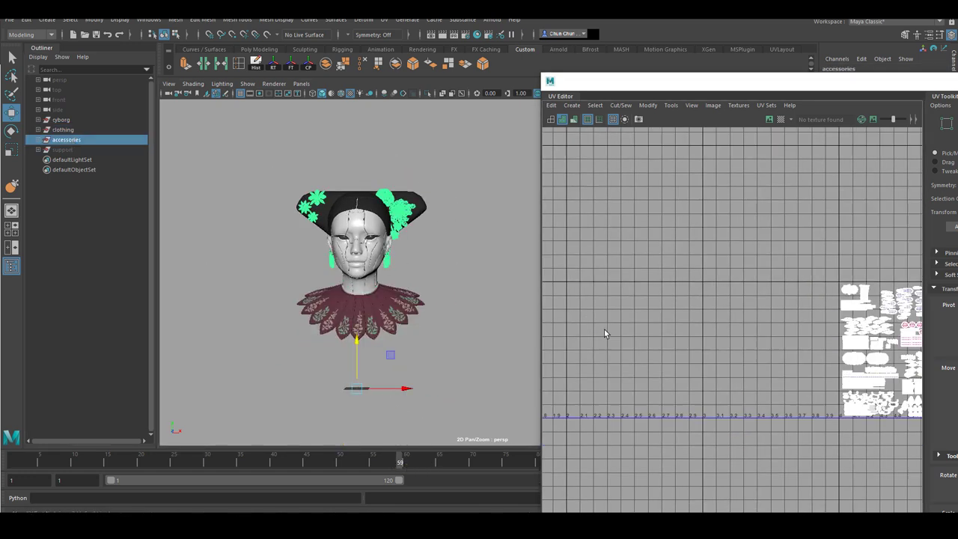
drag(226, 143, 501, 410)
scroll(583, 384, down, 5)
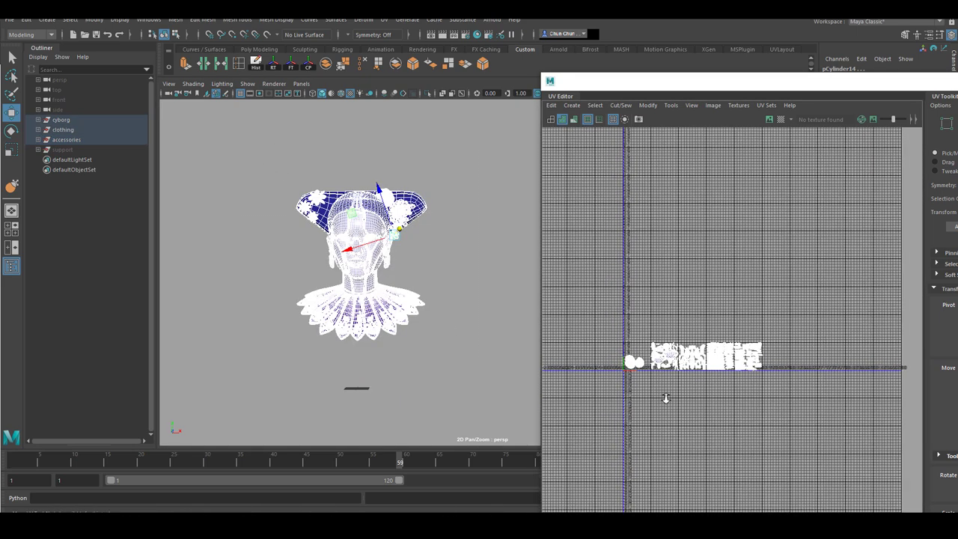
click(436, 350)
key(6)
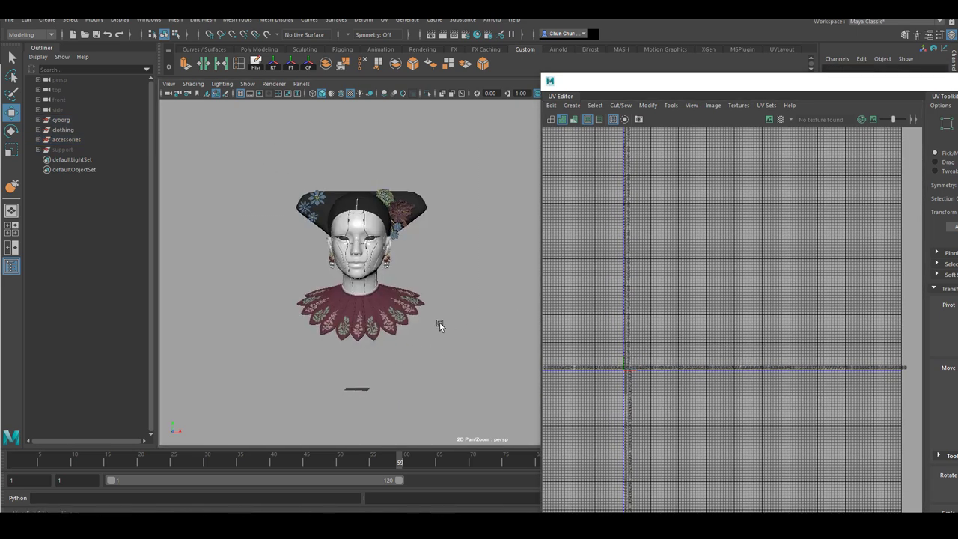
- Frame the full bust and compare its face and headdress with the white-faced geisha reference image
scroll(437, 330, up, 2)
scroll(438, 333, up, 2)
alt+middle_drag(464, 358, 497, 364)
scroll(456, 351, up, 3)
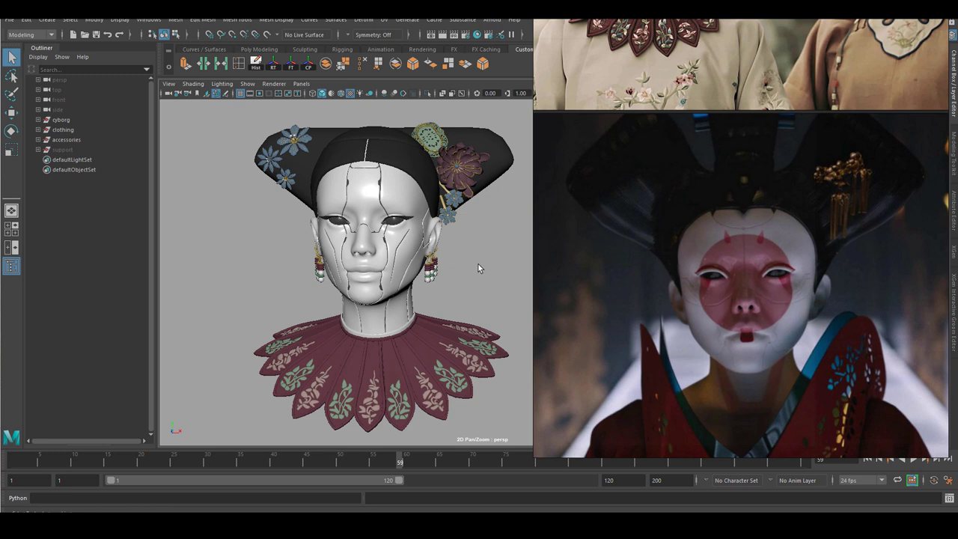
alt+drag(453, 288, 450, 287)
alt+right_drag(450, 287, 454, 295)
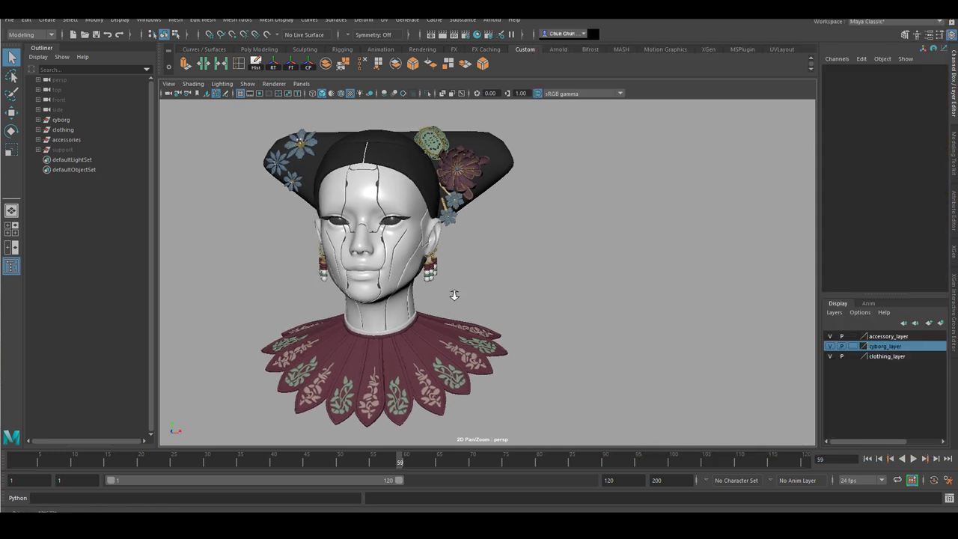
alt+middle_drag(454, 295, 408, 297)
alt+right_drag(396, 290, 413, 300)
click(348, 525)
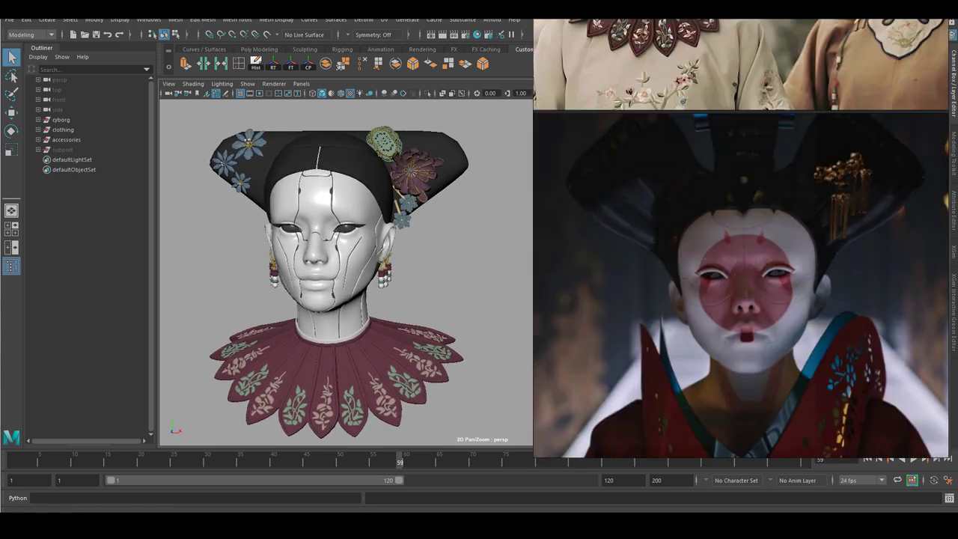
- Toggle Always On Top for the reference board and orbit the bust to view the side of its head and collar
right_click(723, 319)
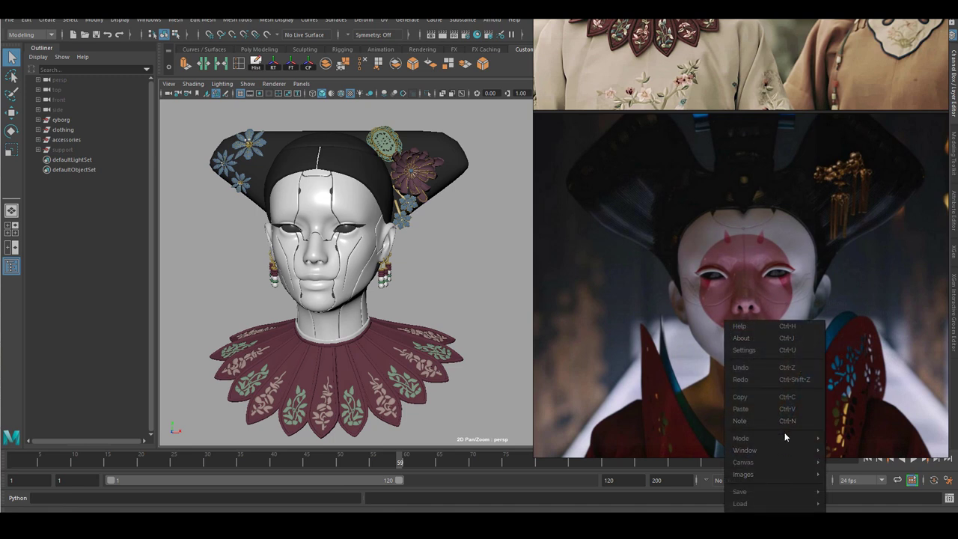
mouse_move(784, 438)
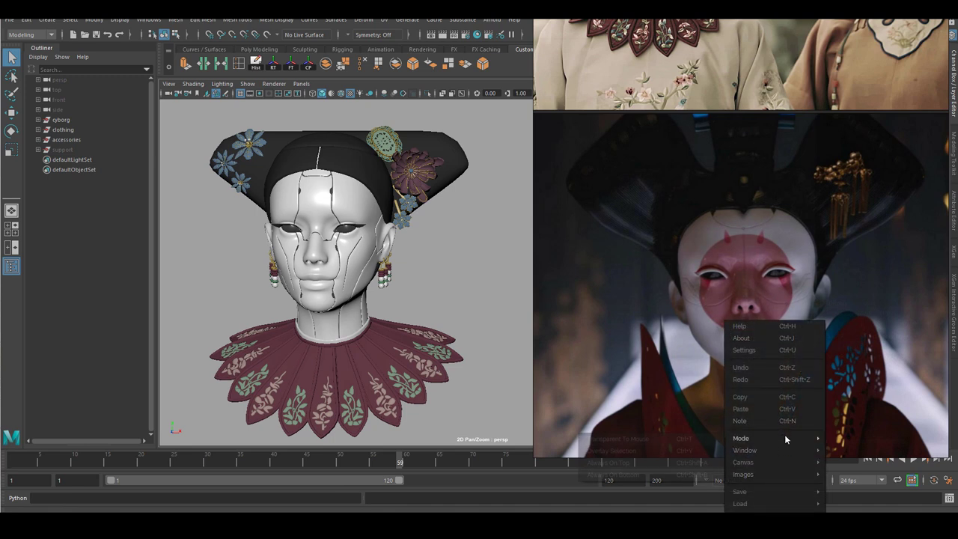
click(615, 463)
alt+drag(445, 289, 417, 303)
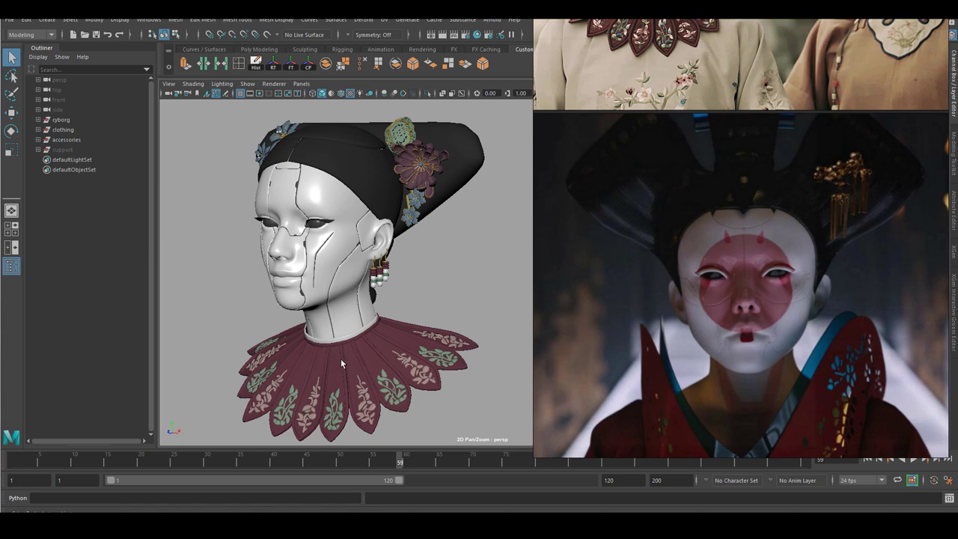
alt+drag(341, 358, 380, 319)
click(322, 321)
click(469, 262)
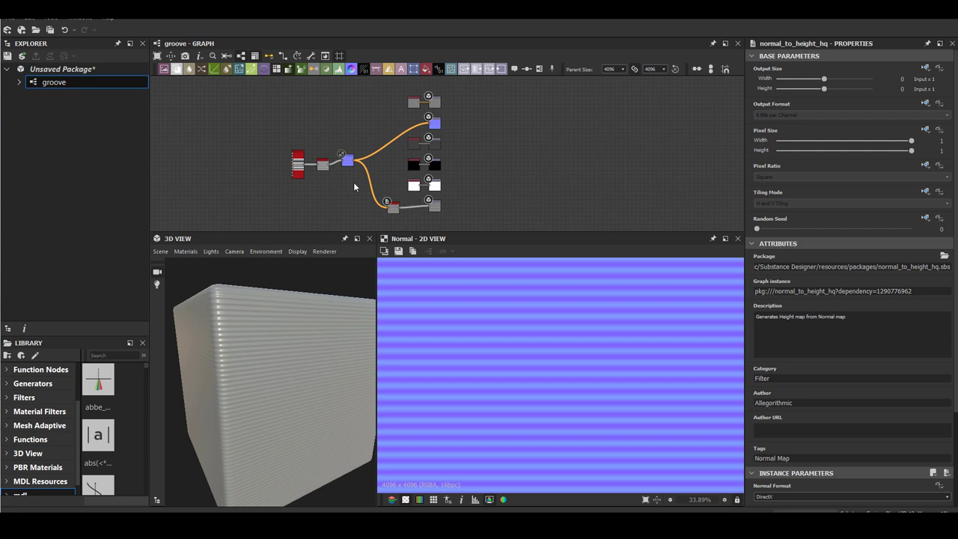
- Switch to Substance Designer and preview the Tile Sampler and Blur HQ Grayscale nodes of the groove graph
middle_drag(336, 170, 381, 198)
scroll(377, 199, up, 6)
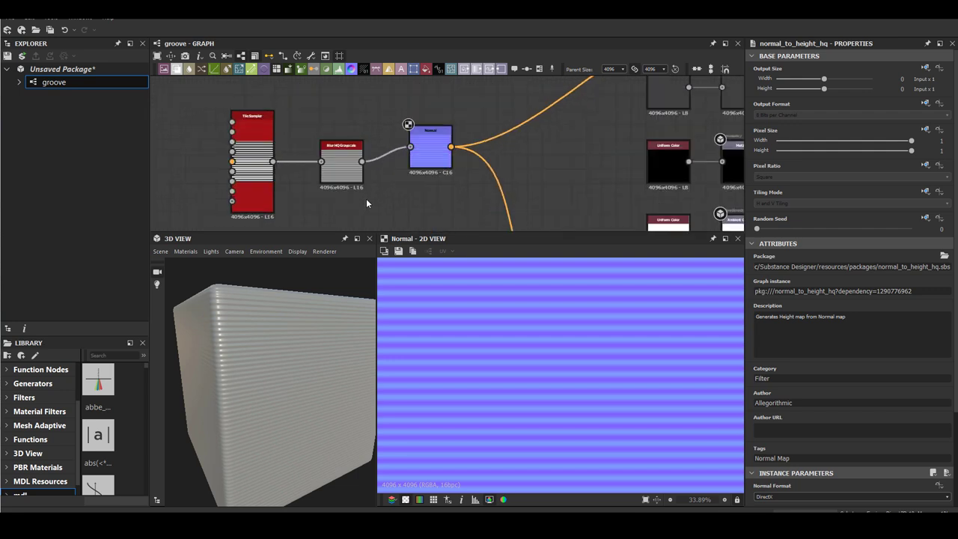
click(245, 96)
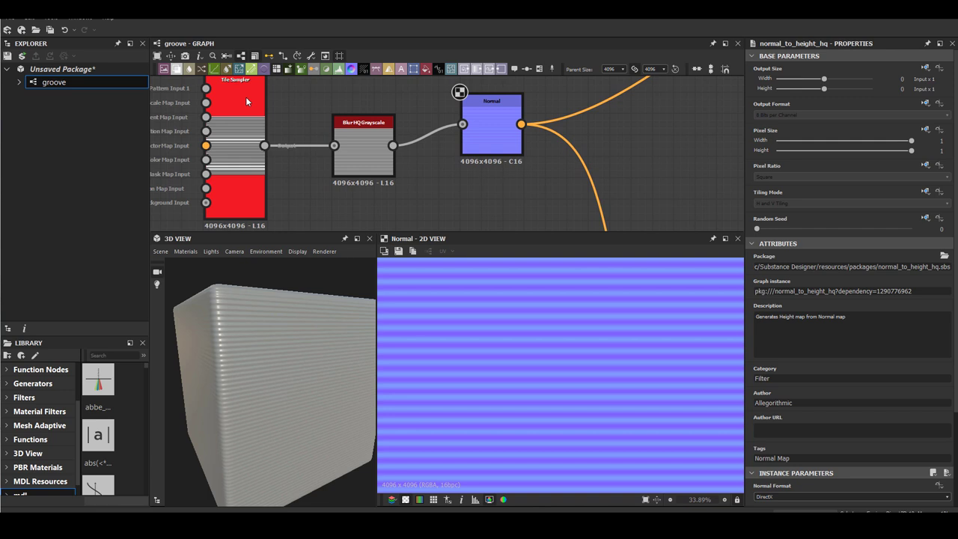
double_click(245, 96)
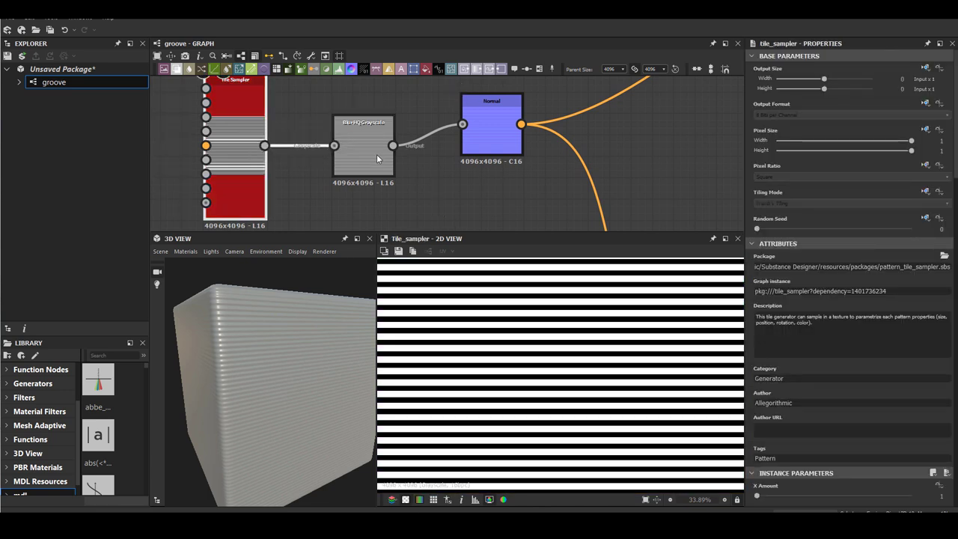
click(370, 153)
scroll(647, 154, down, 2)
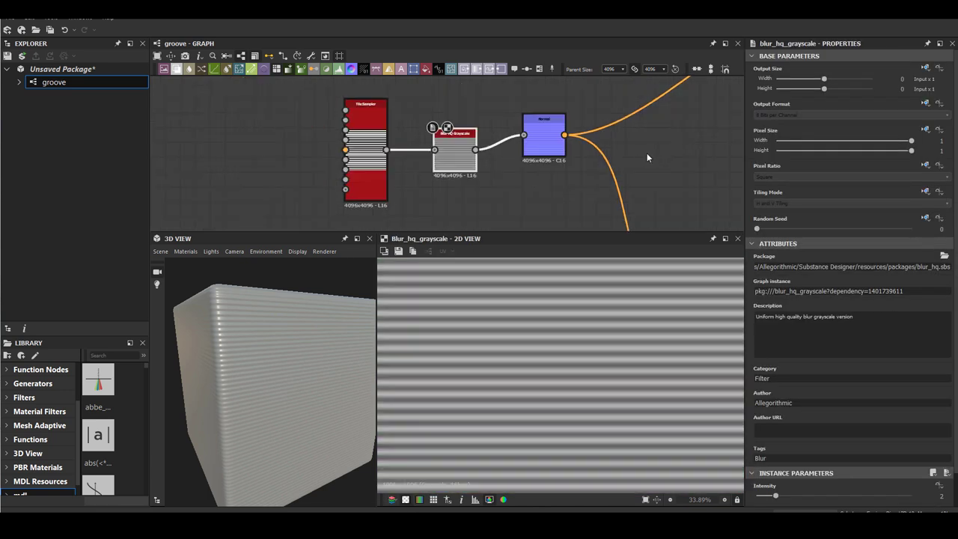
- Preview the Normal node's stripes, follow its connections to the output nodes and check the grooves on the 3D cube
middle_drag(647, 156, 429, 158)
click(389, 151)
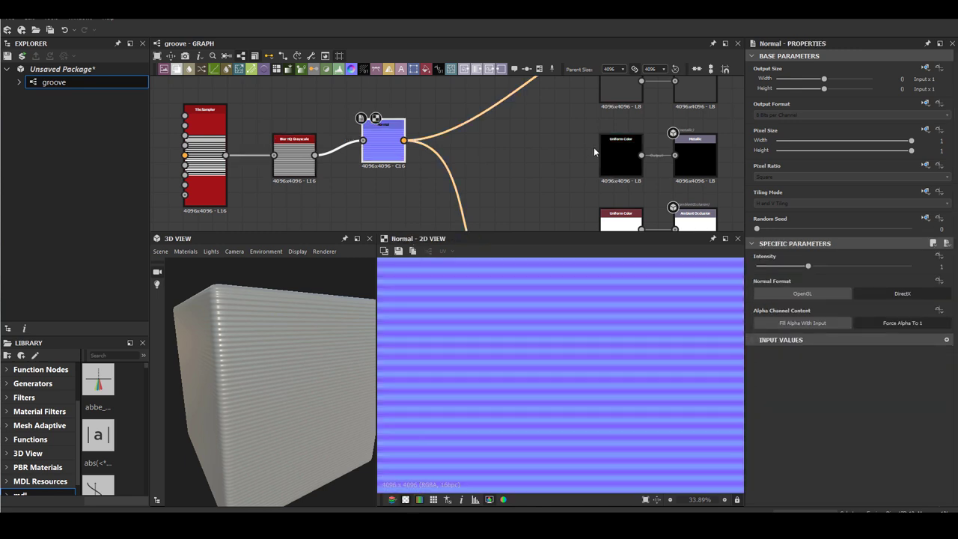
scroll(593, 147, down, 2)
middle_drag(564, 140, 481, 189)
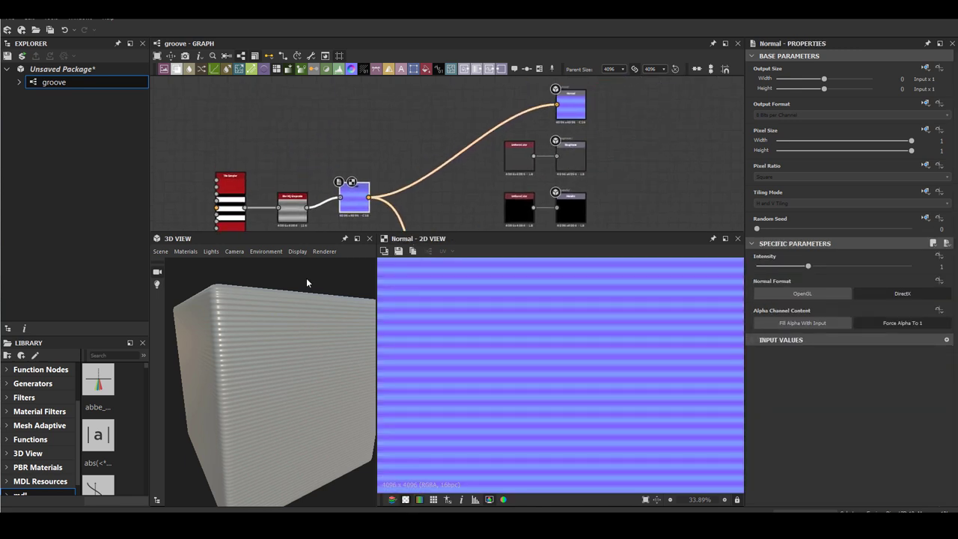
drag(319, 279, 263, 326)
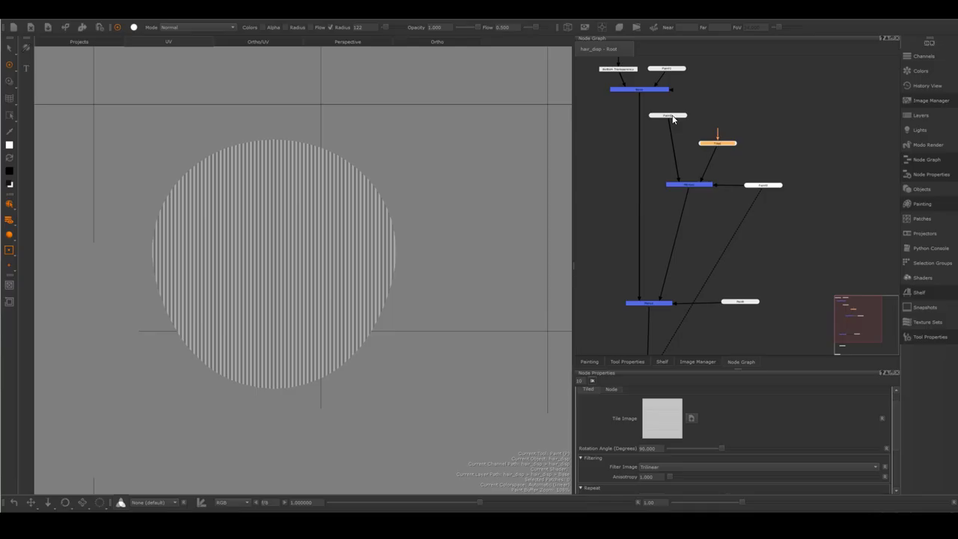
- Switch to Mari and insert a Merge node after the Tiled node in the hair_disp graph, offset from the existing nodes
click(730, 156)
key(m)
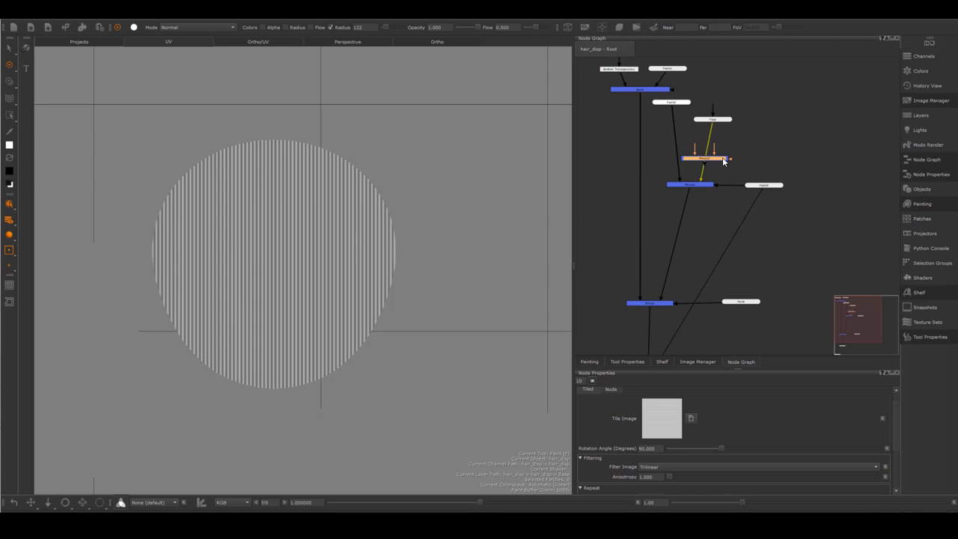
drag(715, 160, 736, 160)
- Add a 4096 x 4096, 16bit (Half) Paint node with a transparent black fill and connect it to the new Merge node
key(p)
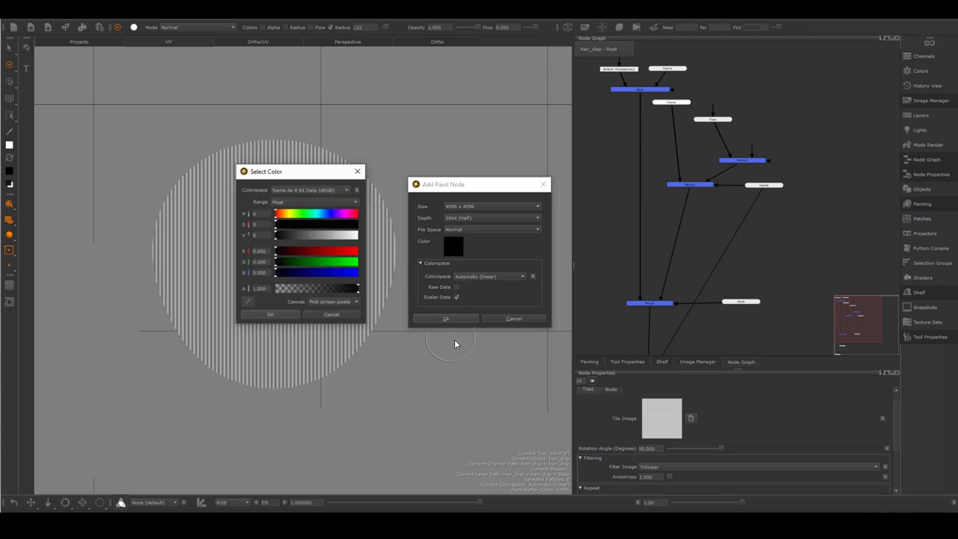
click(271, 314)
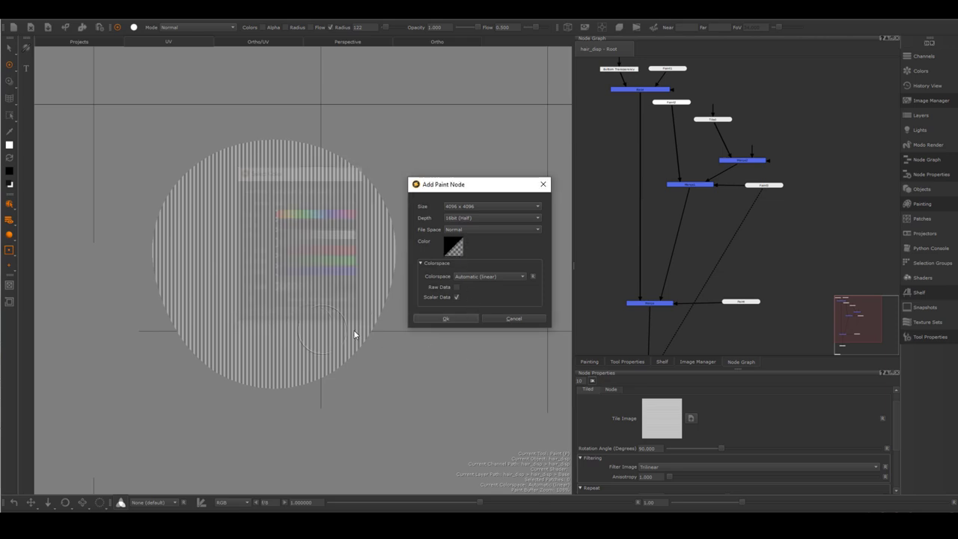
click(443, 317)
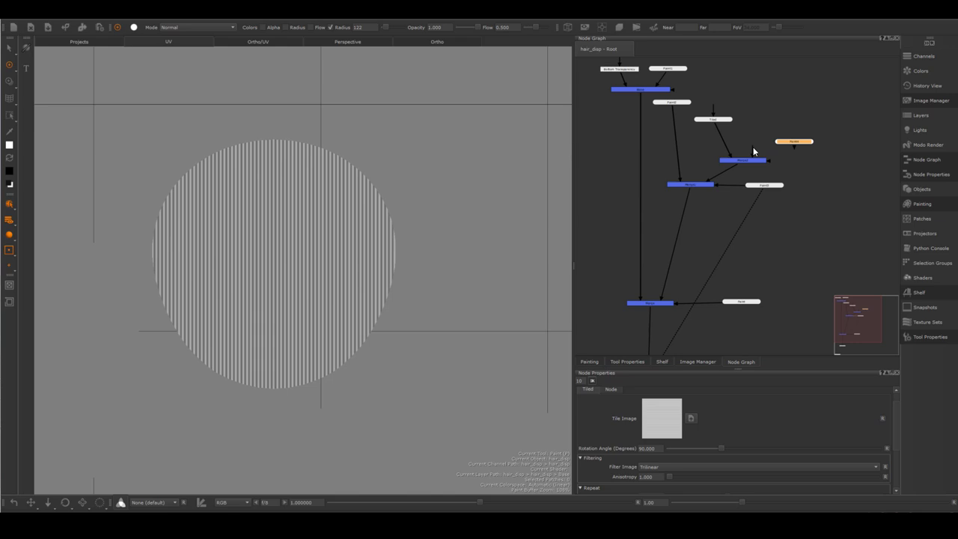
drag(795, 144, 778, 129)
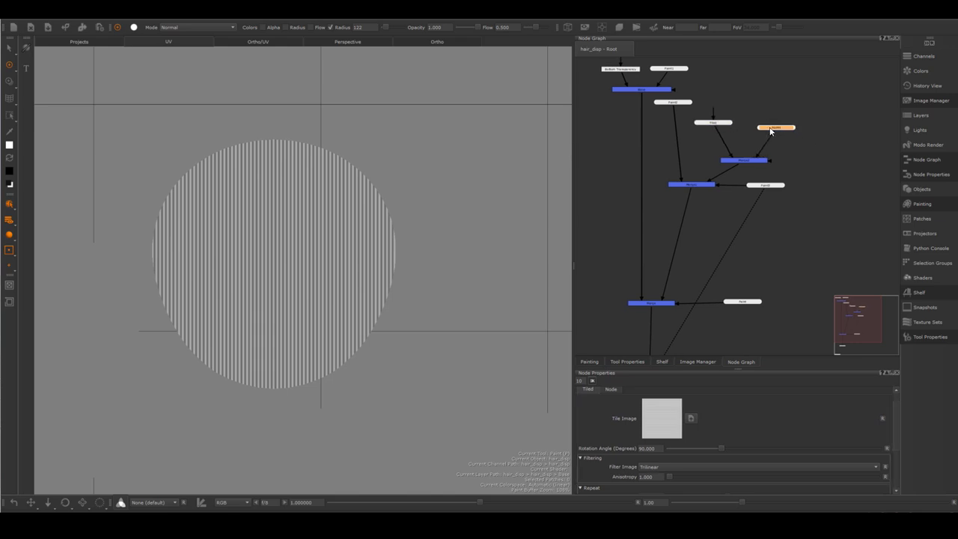
- Make the new Paint node the active paint target and load groove.tif onto the canvas as the paint-through image
click(628, 362)
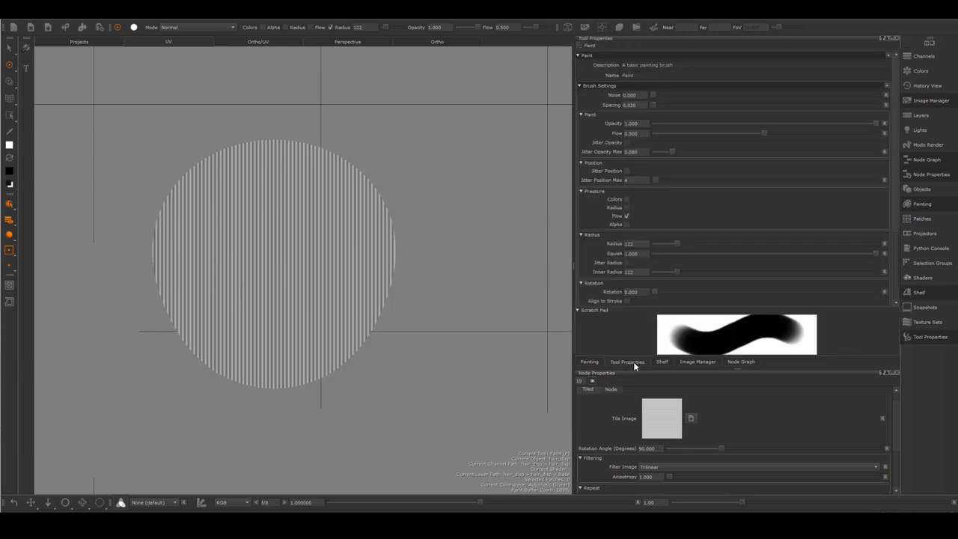
click(696, 363)
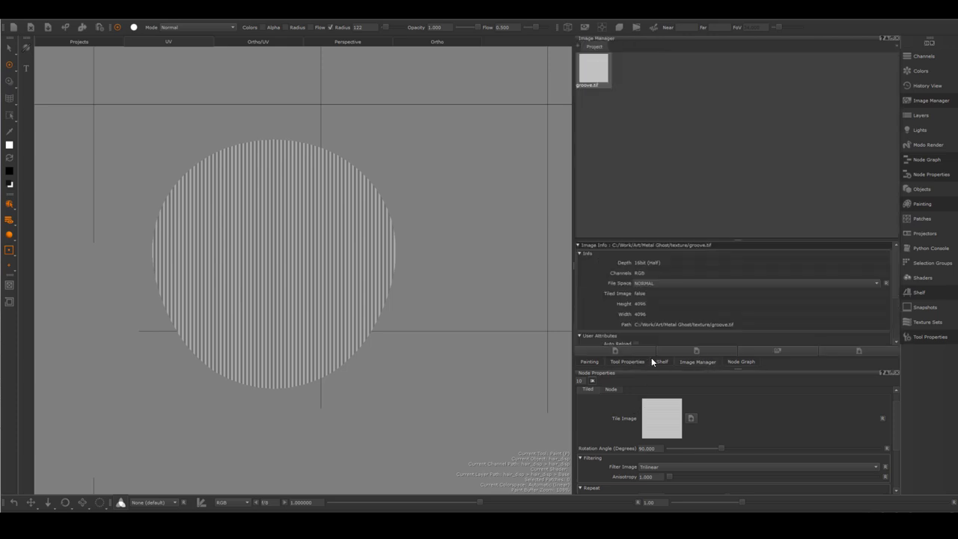
click(738, 362)
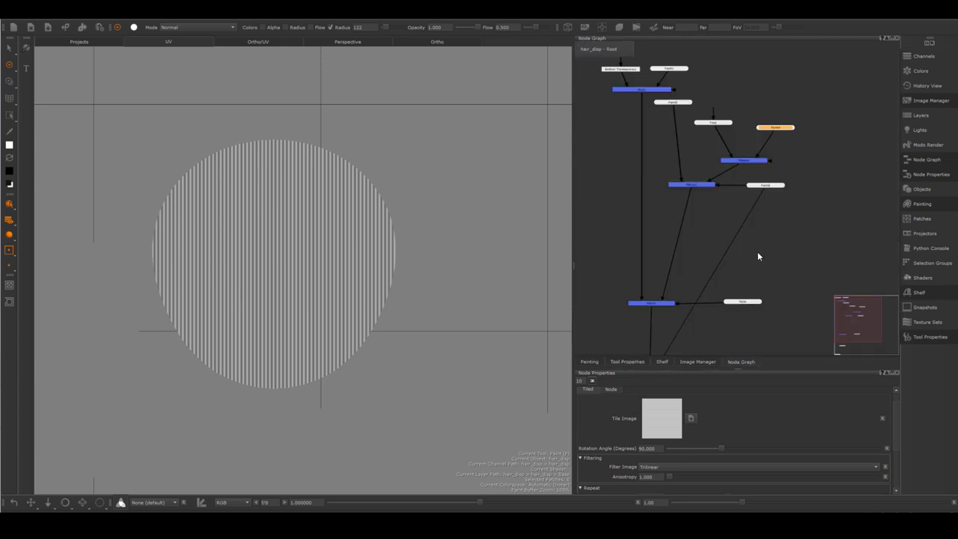
click(774, 128)
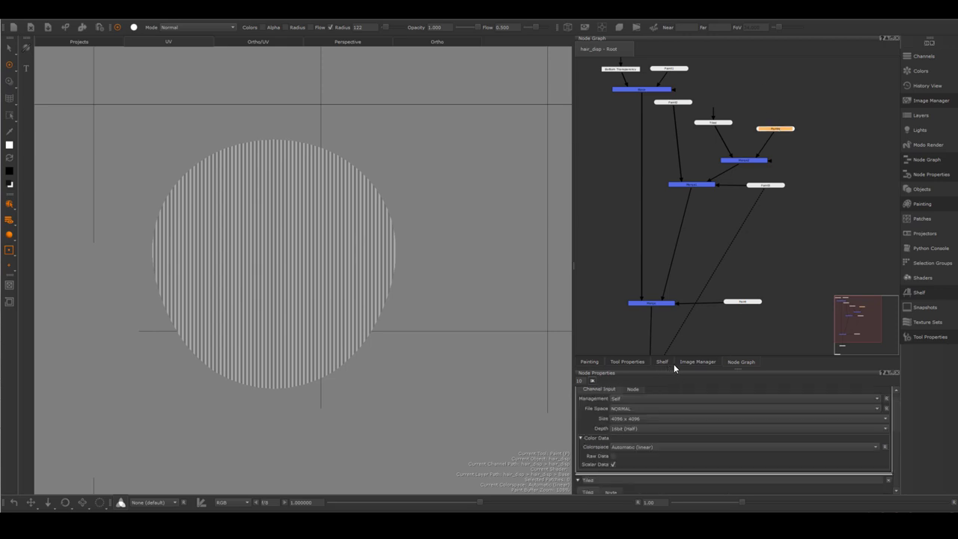
click(694, 362)
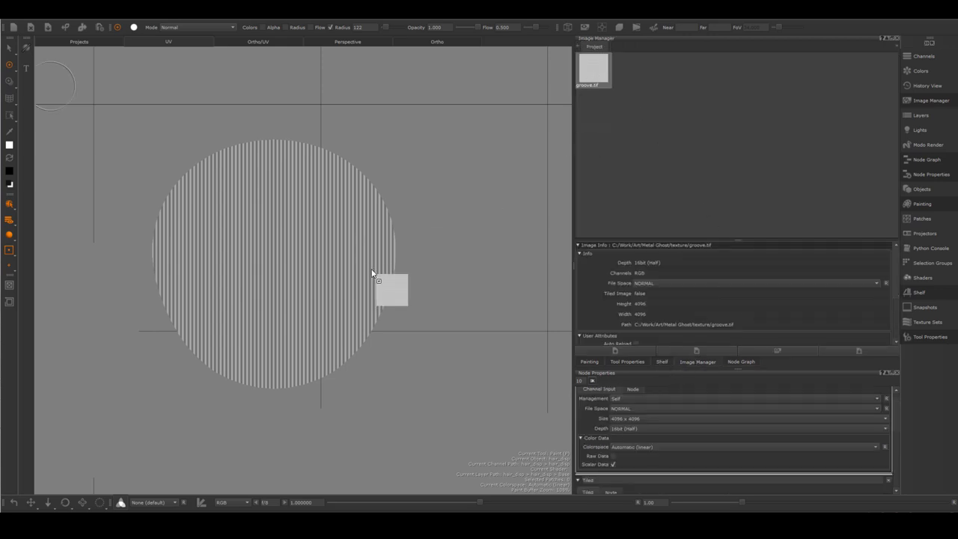
drag(372, 273, 374, 275)
- Scale groove.tif and rotate it until its grooves run nearly vertical, then move it across the circular UV shell
ctrl+shift+drag(423, 294, 113, 312)
ctrl+shift+drag(364, 303, 255, 303)
ctrl+drag(352, 198, 405, 344)
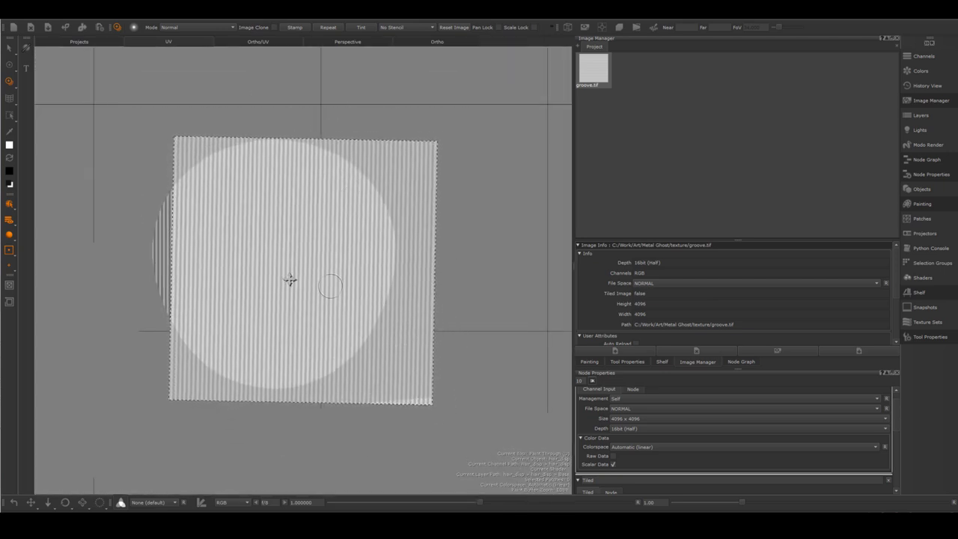
mouse_move(290, 280)
shift+mouse_down()
mouse_move(501, 289)
mouse_move(442, 283)
shift+mouse_up()
- Enlarge the paint-through image and place it beside the circular shell to match its groove width to the tiled pattern
alt+middle_drag(329, 289, 297, 303)
alt+right_drag(298, 303, 422, 308)
ctrl+shift+drag(387, 319, 450, 349)
shift+drag(328, 325, 424, 338)
middle_drag(424, 339, 466, 341)
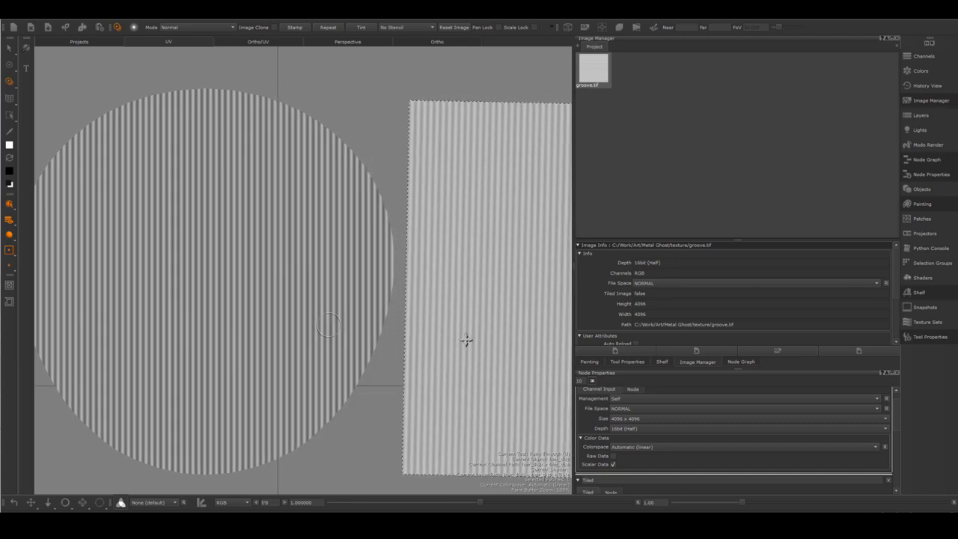
ctrl+shift+drag(499, 288, 436, 293)
middle_drag(434, 293, 384, 284)
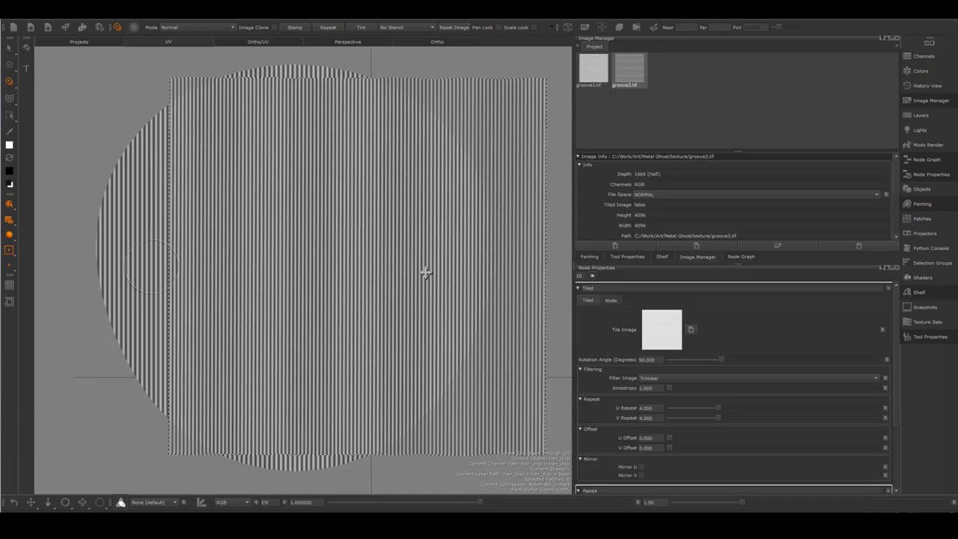
- Scale and rotate the groove3.tif paint-through image to line up with the tiled grooves over the circle's right half
ctrl+shift+drag(477, 305, 469, 305)
mouse_move(405, 334)
shift+mouse_down()
mouse_move(494, 306)
mouse_move(472, 307)
shift+mouse_up()
shift+drag(389, 441, 392, 440)
ctrl+drag(359, 51, 359, 50)
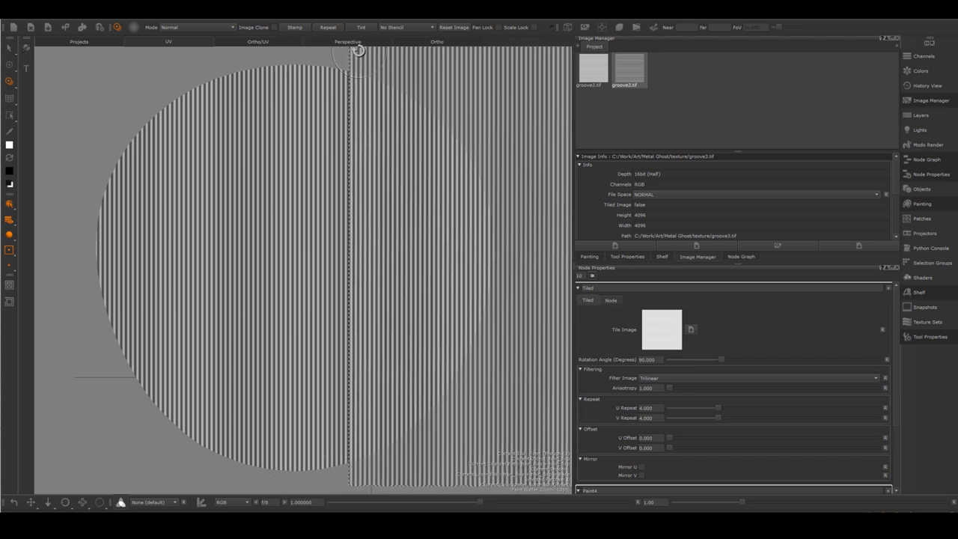
- Adjust the brush radius and paint the groove3.tif pattern through onto the right part of the circular shell
click(614, 256)
click(662, 256)
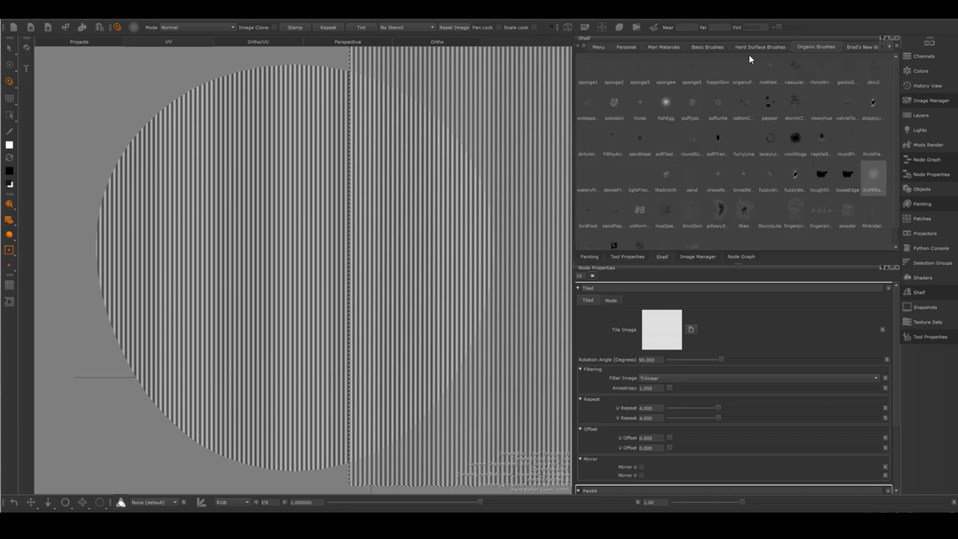
click(627, 256)
drag(897, 72, 898, 89)
key(r)
drag(395, 299, 395, 113)
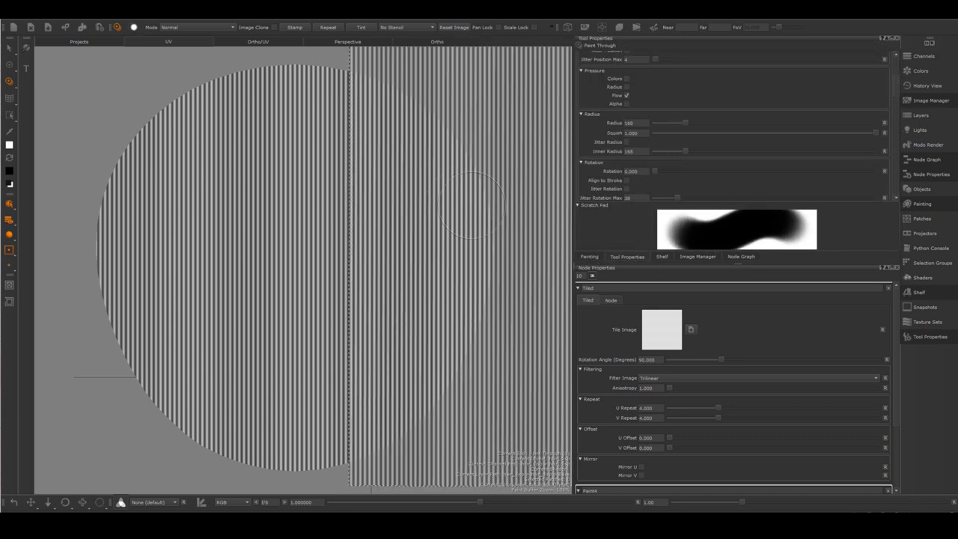
mouse_move(389, 81)
mouse_down()
mouse_move(374, 374)
mouse_move(449, 355)
mouse_move(482, 123)
mouse_up()
- Warp the painted grooves by pulling the middle points of the grid's two outer right columns further right
key(w)
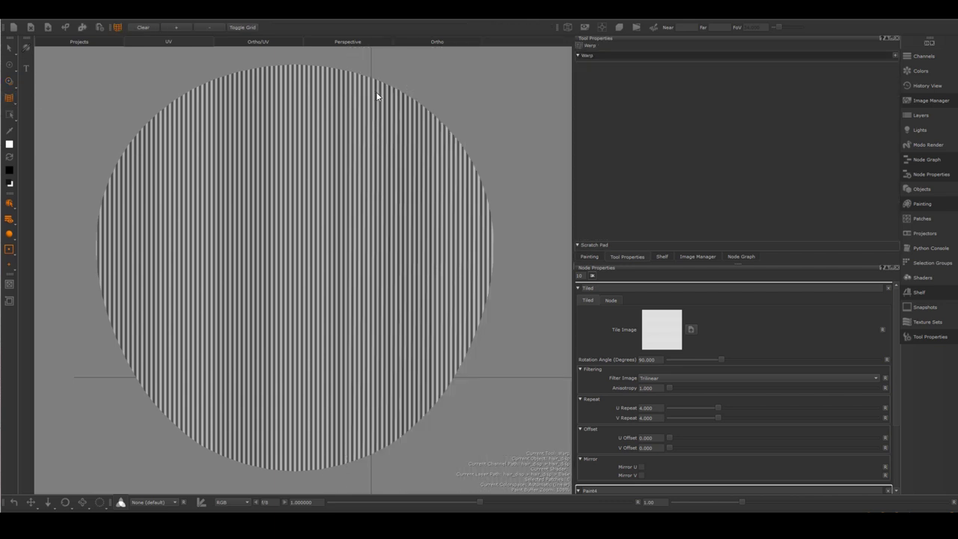
drag(555, 199, 575, 199)
drag(553, 340, 575, 339)
drag(477, 199, 509, 198)
drag(476, 340, 512, 340)
drag(508, 198, 526, 198)
- Bend the remaining grooves by moving the second warp column's middle points right and the first column's slightly left
drag(399, 199, 414, 198)
drag(399, 340, 420, 342)
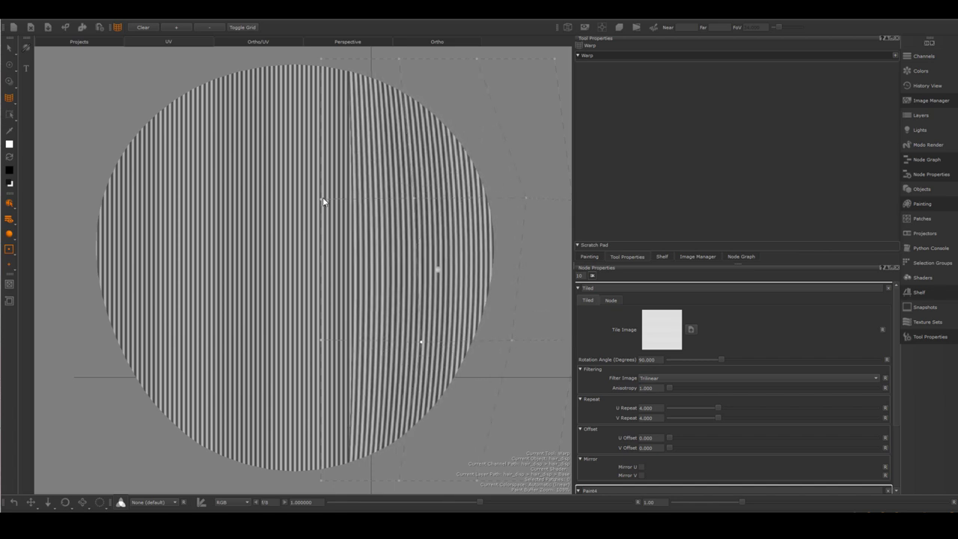
drag(321, 199, 311, 199)
drag(319, 342, 313, 340)
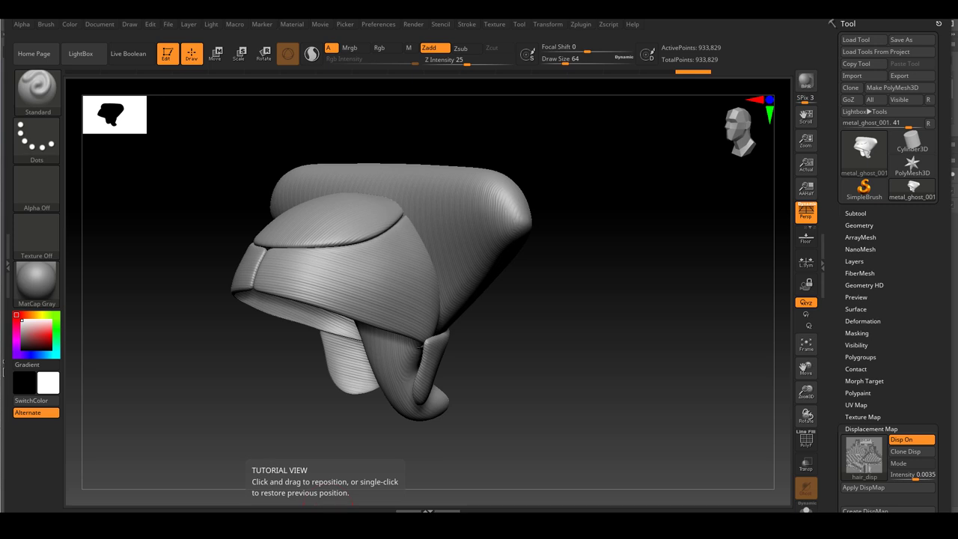
- Switch to ZBrush and inspect the hair_disp displacement on the hair mesh from the front, back and side
mouse_move(330, 530)
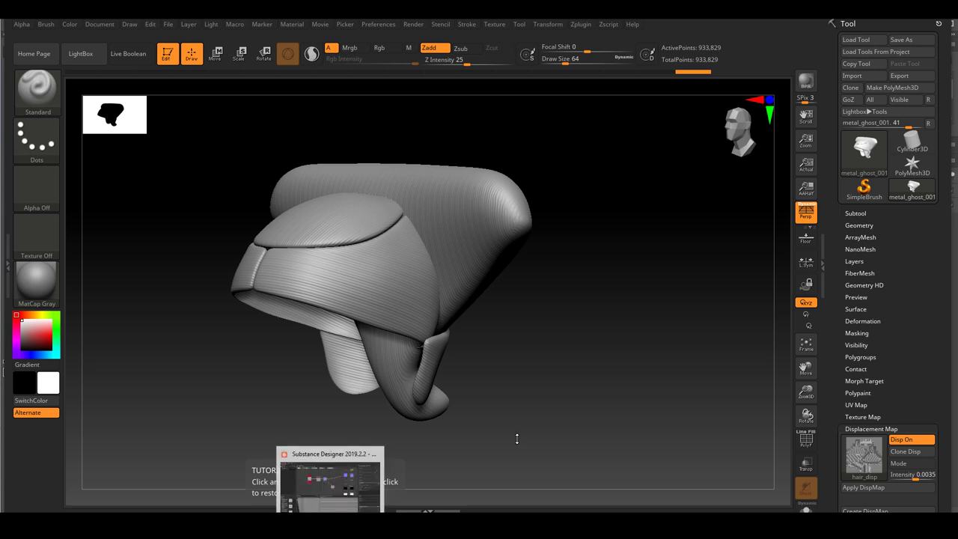
drag(590, 368, 602, 376)
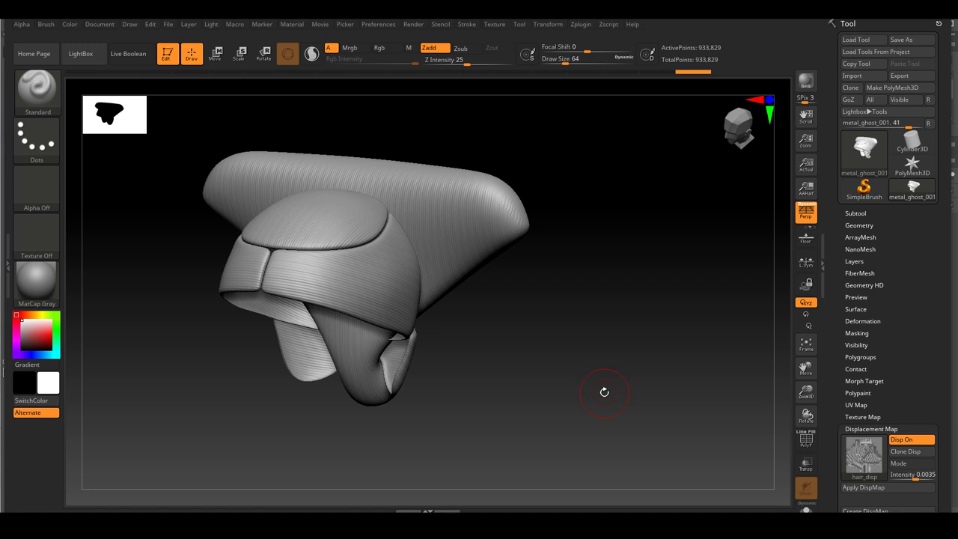
drag(574, 340, 683, 285)
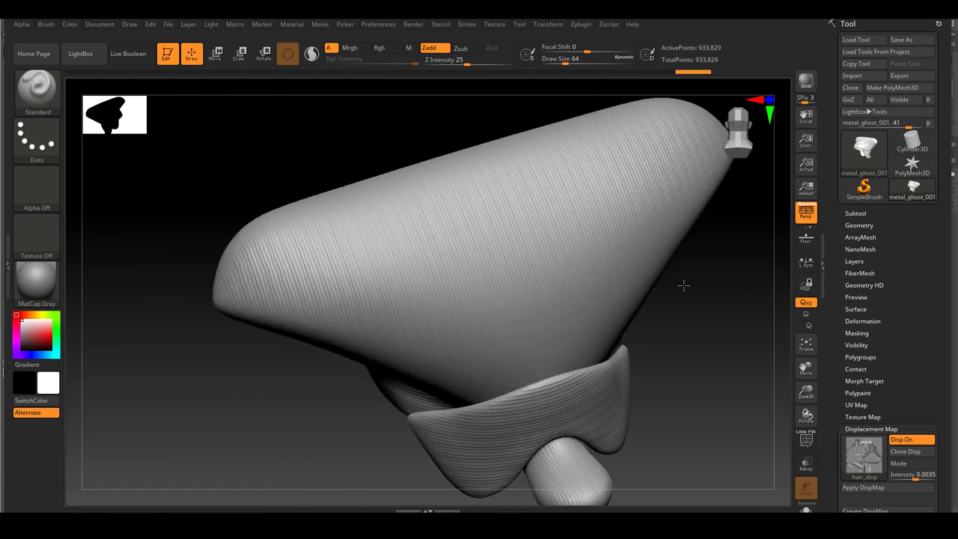
drag(683, 285, 573, 344)
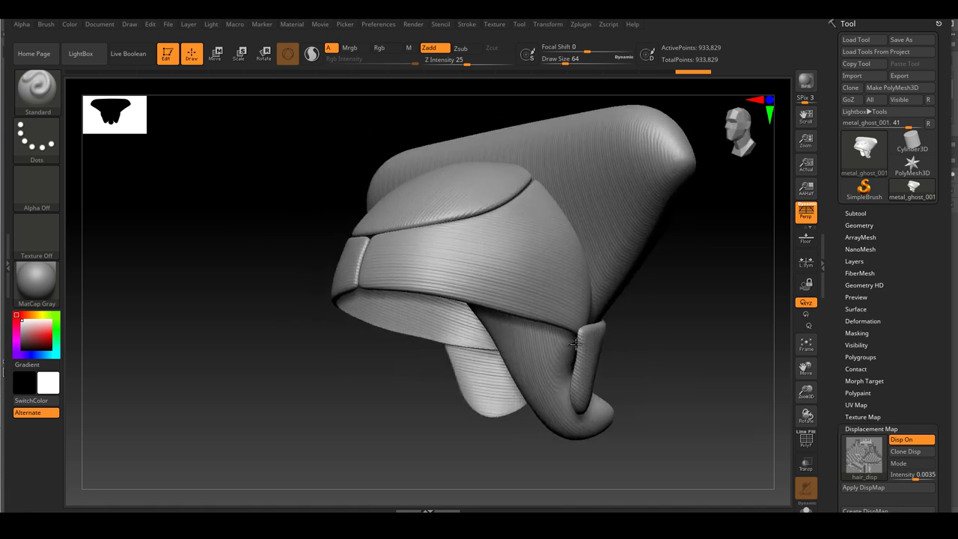
alt+drag(258, 345, 294, 379)
mouse_move(640, 384)
mouse_down()
mouse_move(598, 327)
mouse_move(607, 322)
mouse_move(556, 336)
mouse_move(645, 341)
mouse_move(676, 329)
mouse_move(567, 398)
mouse_move(639, 417)
mouse_move(682, 407)
mouse_up()
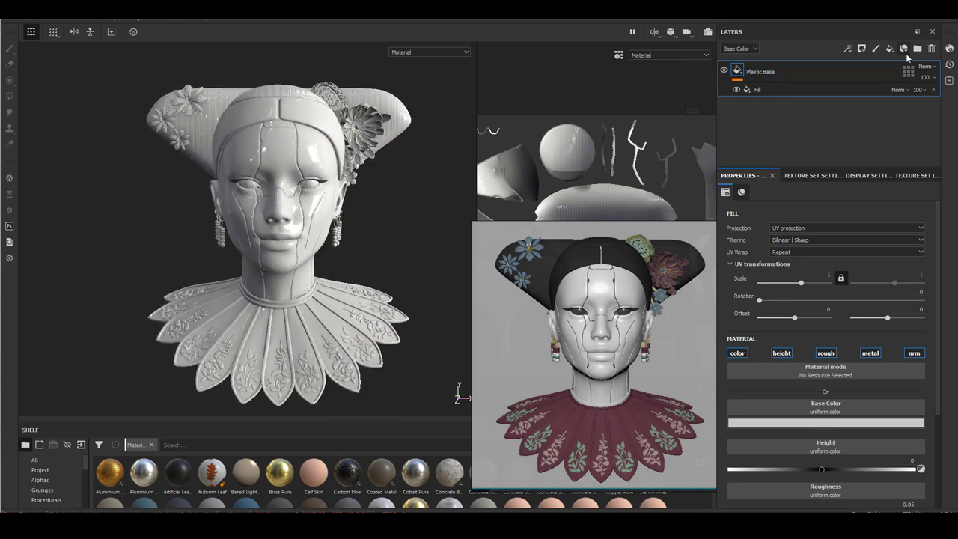
- Create a folder named cloth that holds the Plastic Base layer
click(917, 48)
double_click(754, 72)
text(cloth)
click(759, 95)
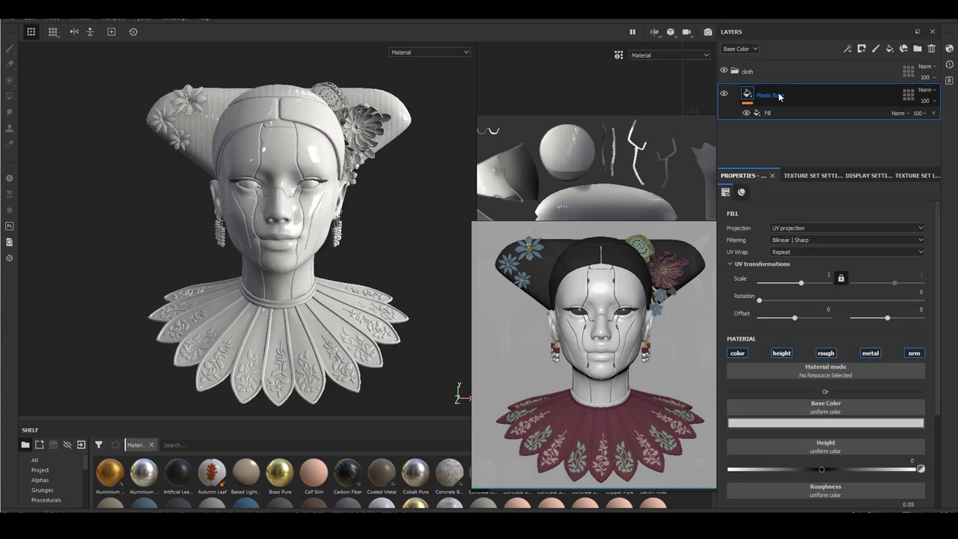
- Set the Plastic Base layer's base color to a dark maroon, RGB 0.089, 0.036, 0.053, matching the reference collar
click(825, 423)
click(641, 419)
click(858, 422)
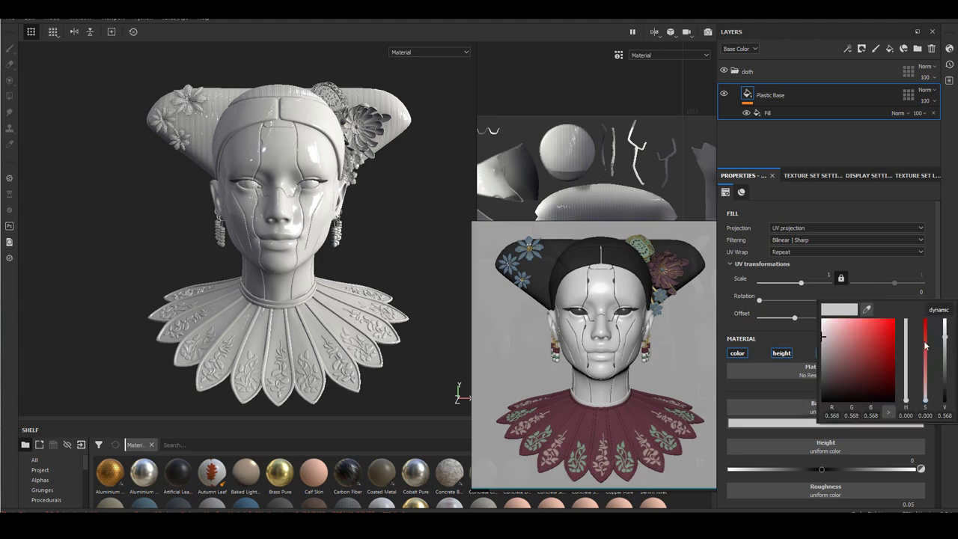
drag(905, 400, 906, 323)
click(846, 375)
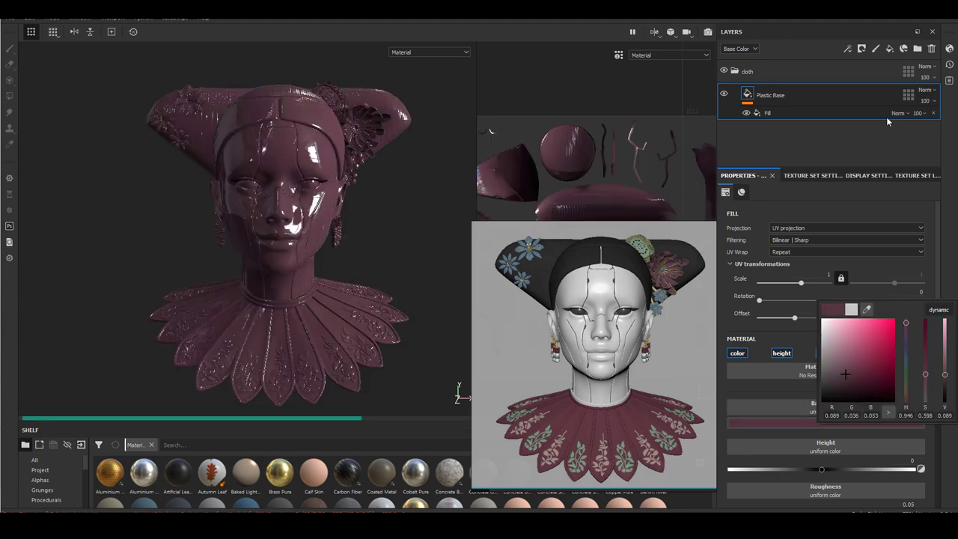
- Restrict the cloth folder to UV tile 1004 with its tile mask
click(907, 71)
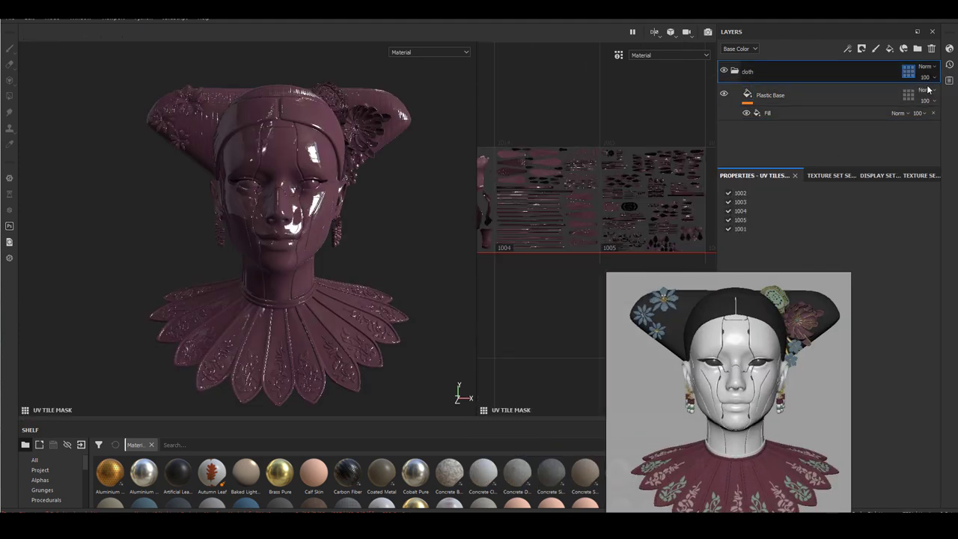
click(740, 211)
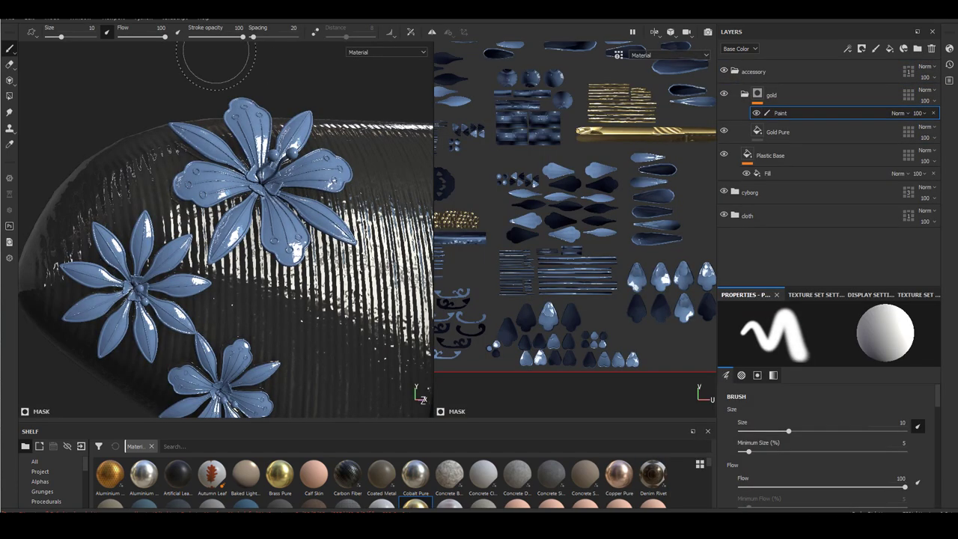
- Use polygon fill in UV chunk mode on the gold mask to reveal gold on the flower's short strip shells
key(4)
click(79, 33)
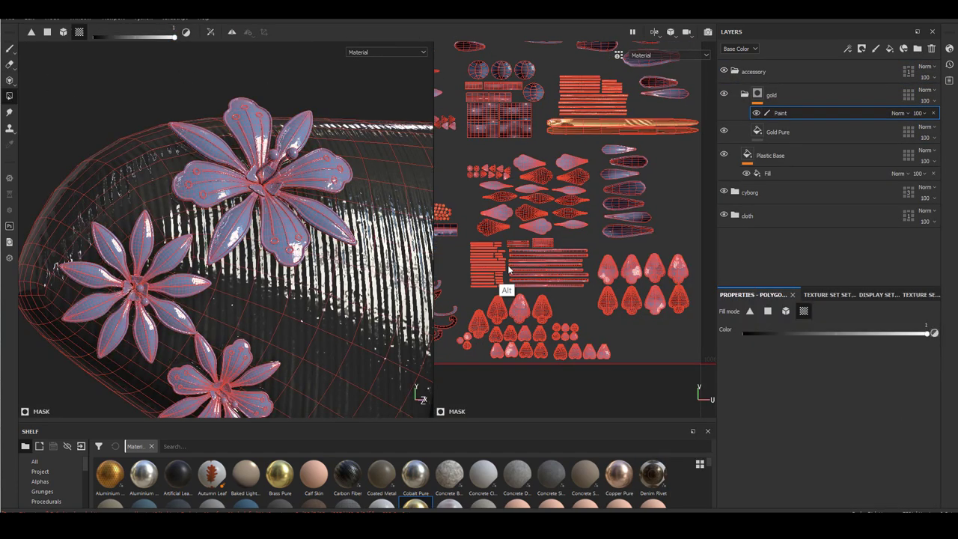
scroll(526, 301, up, 4)
alt+middle_drag(607, 279, 588, 273)
scroll(163, 258, up, 4)
alt+middle_drag(163, 258, 247, 172)
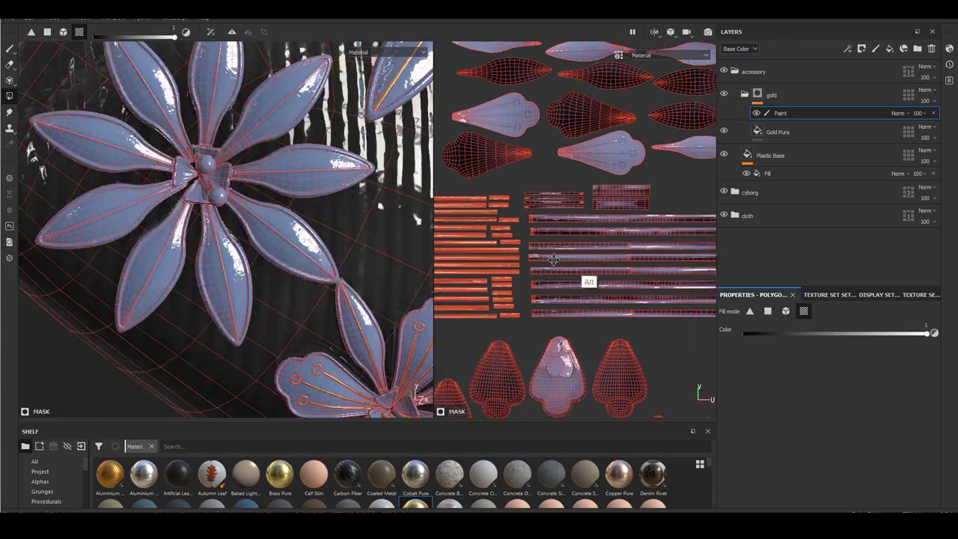
- Fill the long strip shells and the small strips above them in the gold mask to gild the flower petal edges
scroll(581, 261, down, 1)
alt+middle_drag(582, 261, 500, 264)
drag(479, 305, 500, 221)
alt+middle_drag(516, 245, 583, 289)
alt+right_drag(583, 289, 703, 280)
drag(703, 241, 692, 216)
alt+right_drag(560, 265, 423, 286)
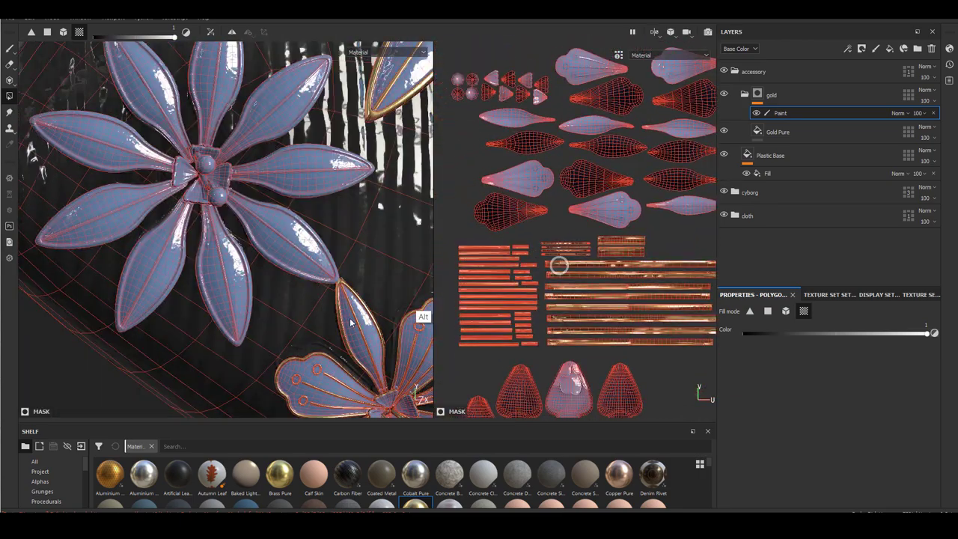
- Fill the thin strip shells above the lace ornament in the gold mask to gild the second flower's petal veins
alt+drag(418, 288, 300, 250)
alt+right_drag(644, 255, 566, 259)
alt+middle_drag(566, 259, 551, 245)
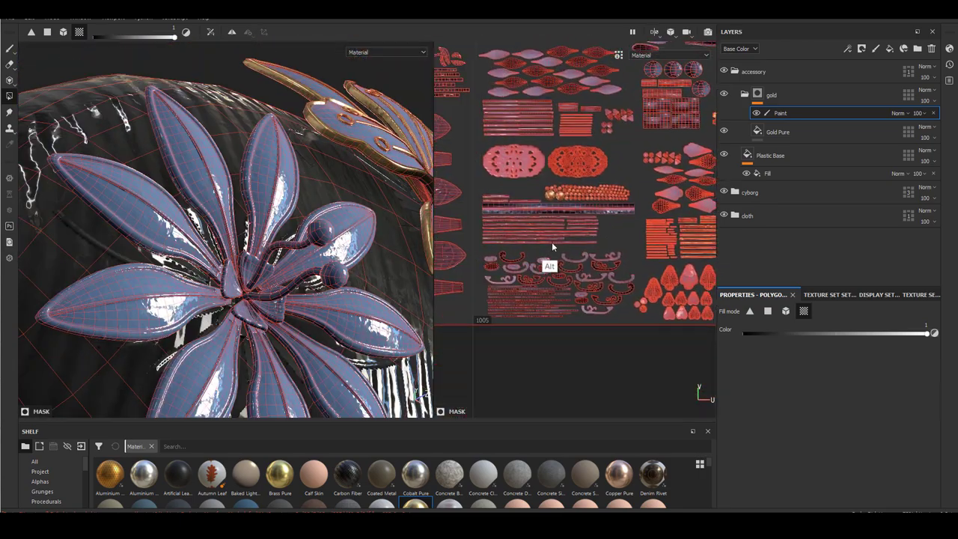
alt+right_drag(551, 244, 598, 250)
alt+middle_drag(299, 251, 309, 263)
alt+middle_drag(651, 259, 556, 310)
scroll(643, 267, up, 2)
scroll(547, 221, down, 2)
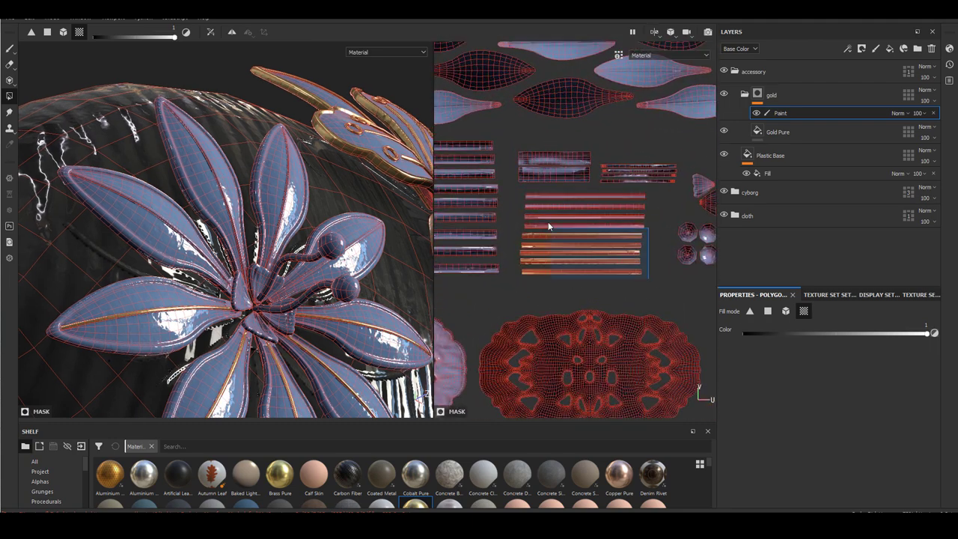
alt+middle_drag(548, 221, 495, 175)
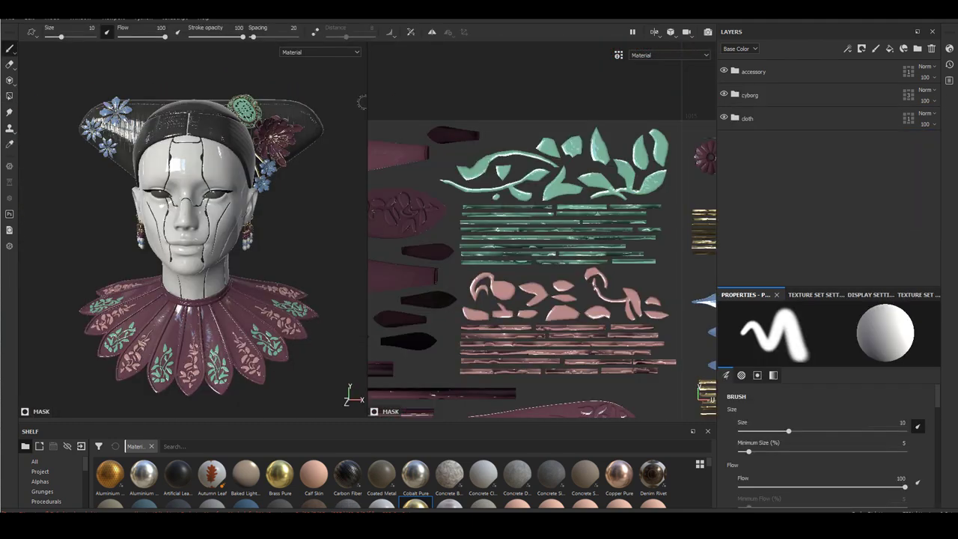
- Enlarge the 3D viewport and examine the textured bust from the front
drag(365, 101, 539, 118)
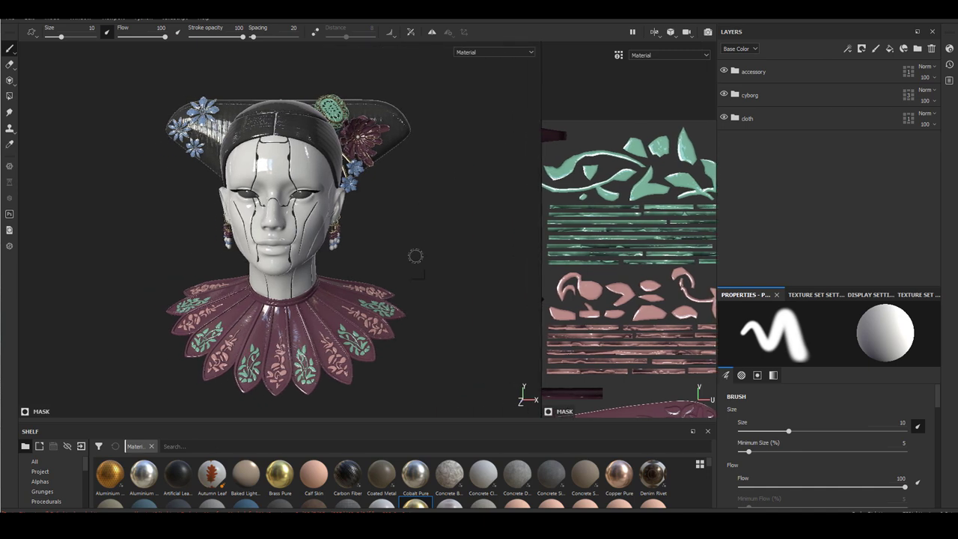
alt+drag(416, 255, 389, 275)
alt+right_drag(389, 274, 436, 270)
alt+middle_drag(424, 266, 442, 265)
mouse_move(443, 267)
alt+mouse_down()
mouse_move(425, 266)
mouse_move(436, 267)
alt+mouse_up()
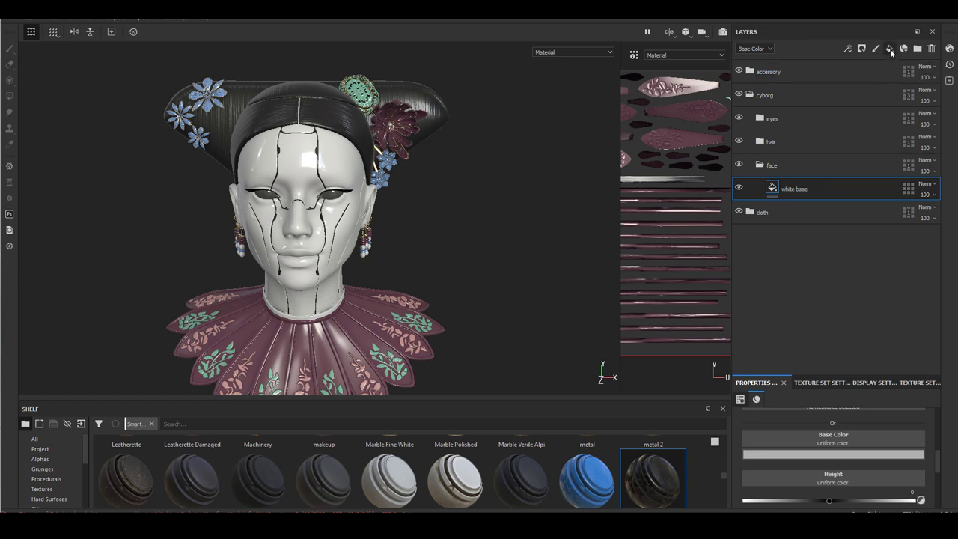
- Add a fill layer named edge wear above the white base layer in the face folder
click(889, 50)
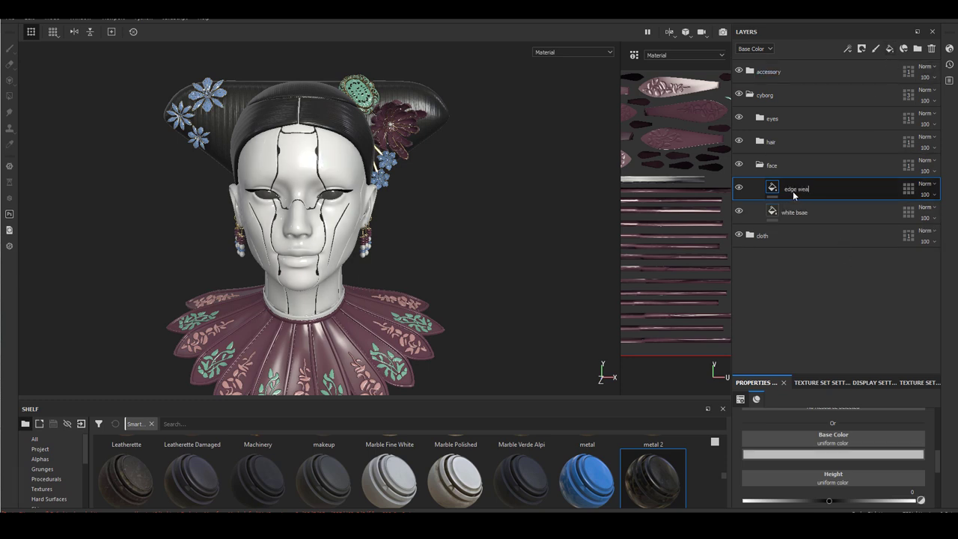
click(794, 215)
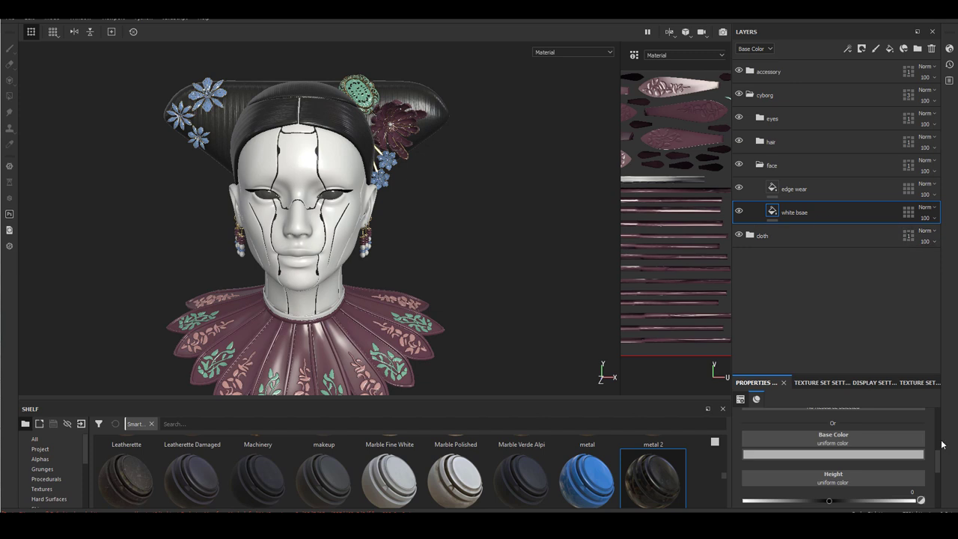
double_click(792, 189)
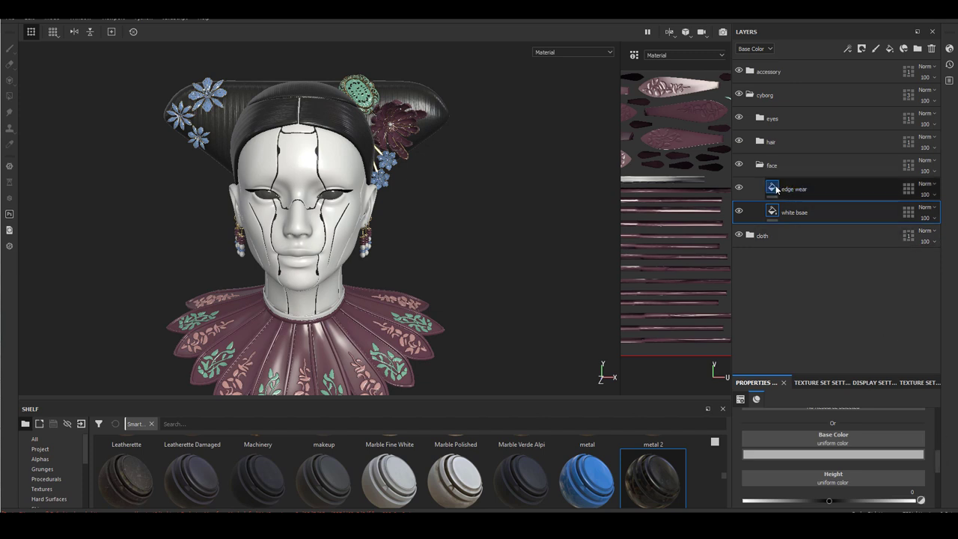
click(776, 189)
drag(853, 372, 851, 296)
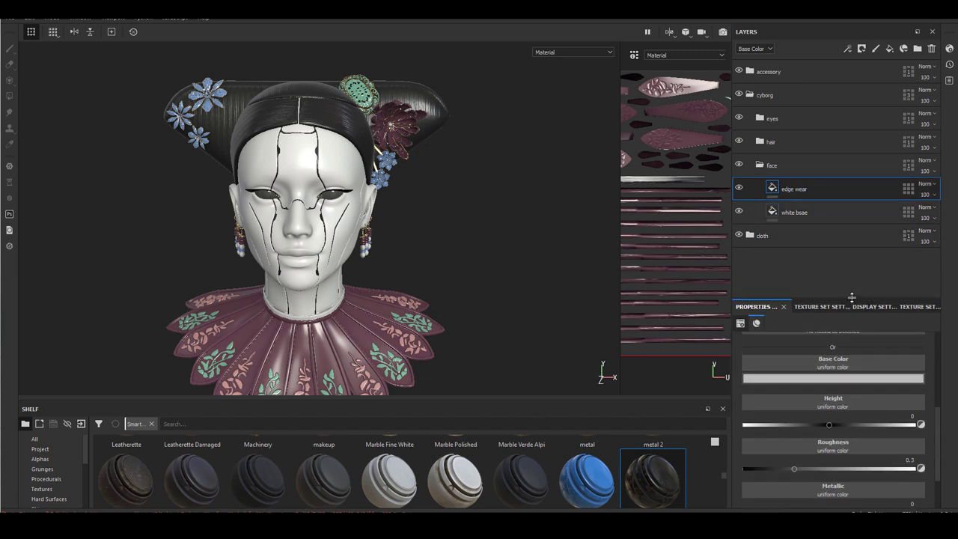
- Keep only the roughness channel active on the edge wear layer and set its roughness to about 0.47
scroll(940, 421, up, 1)
scroll(846, 428, up, 5)
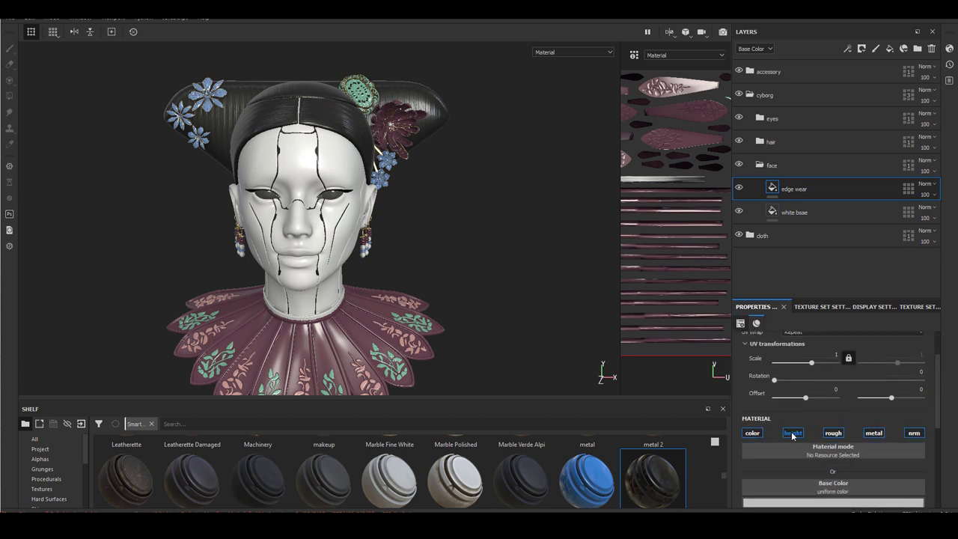
click(751, 432)
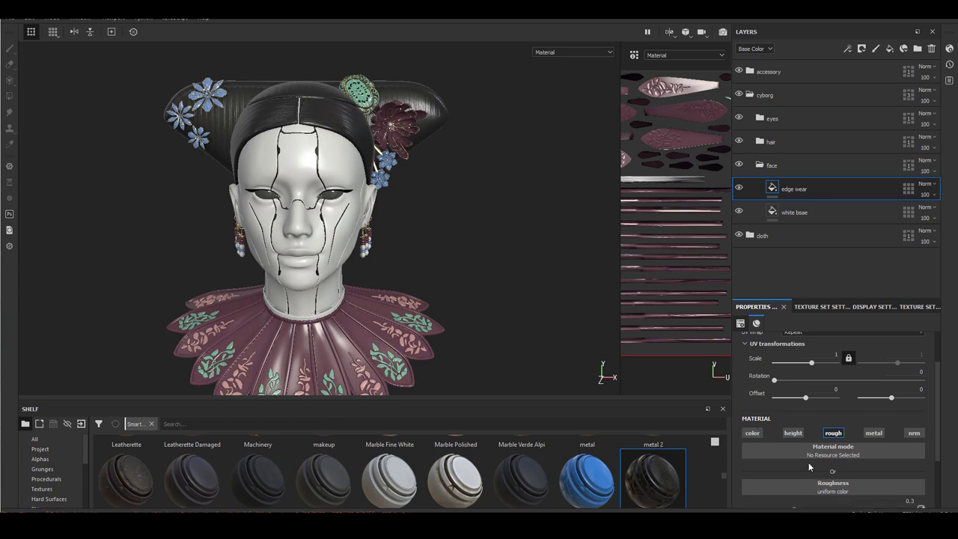
alt+right_drag(478, 274, 406, 303)
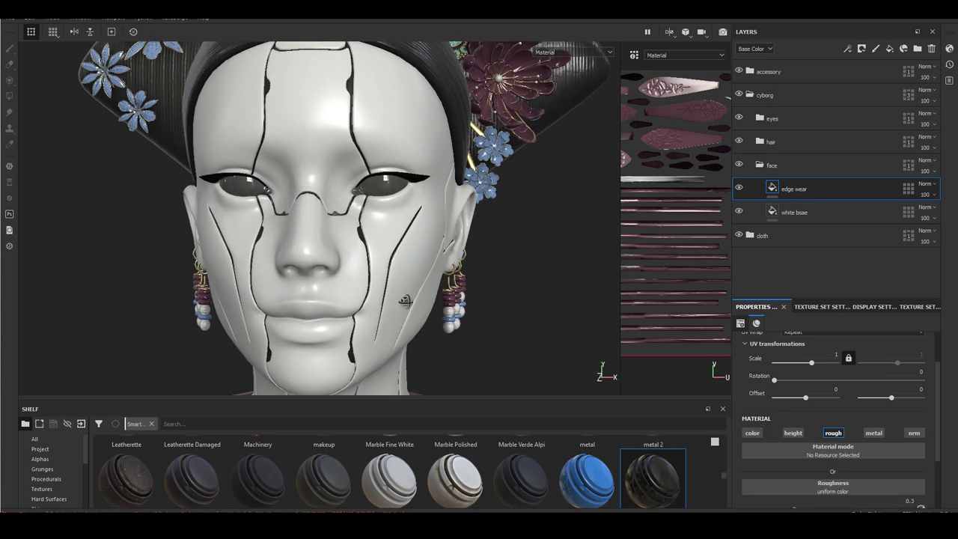
scroll(938, 382, down, 2)
drag(796, 430, 823, 430)
- Add a black mask to the edge wear layer with a Mask Builder - Legacy generator
right_click(789, 190)
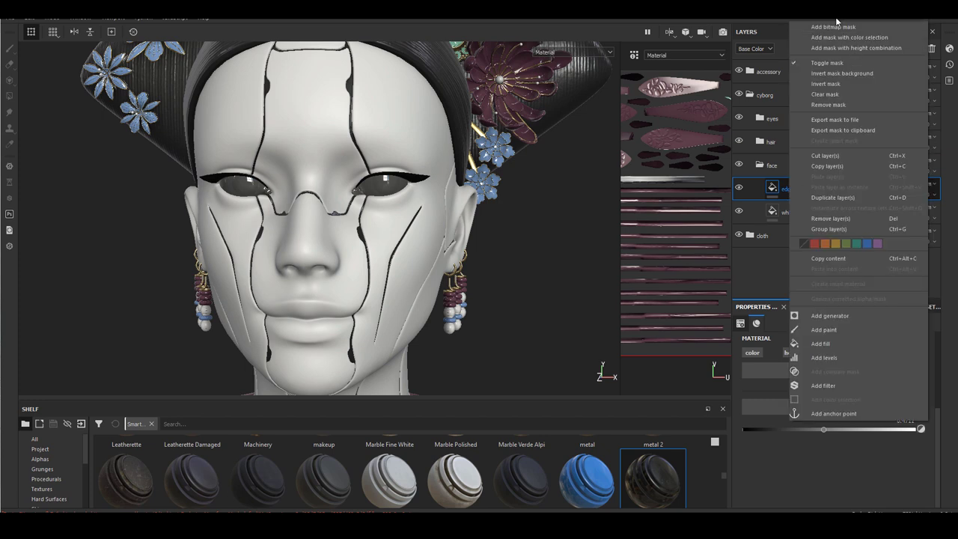
click(835, 23)
right_click(787, 189)
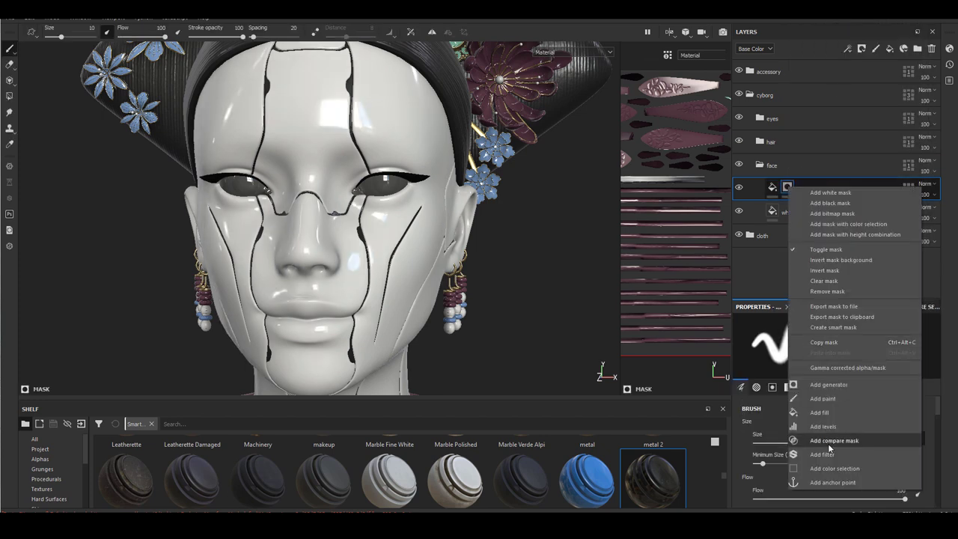
click(822, 384)
right_click(817, 206)
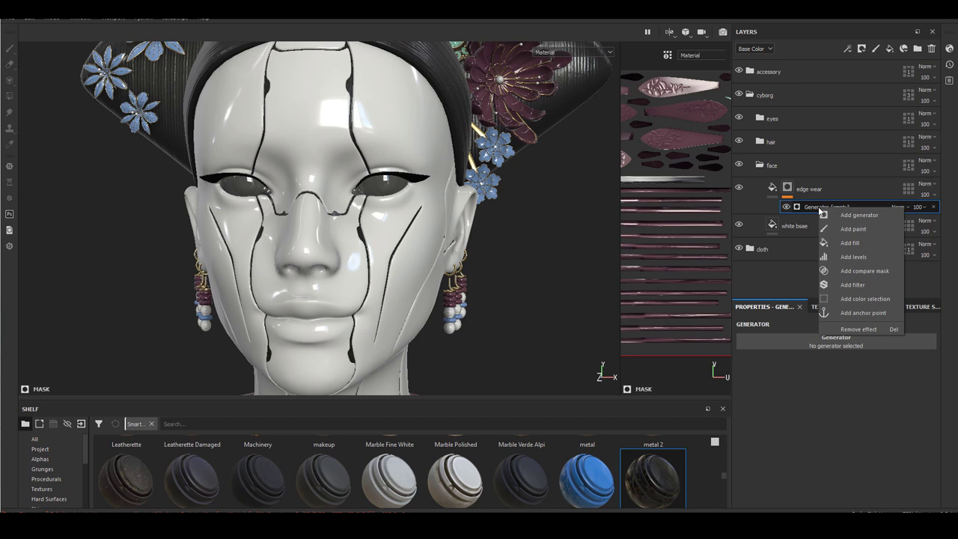
click(824, 347)
click(826, 435)
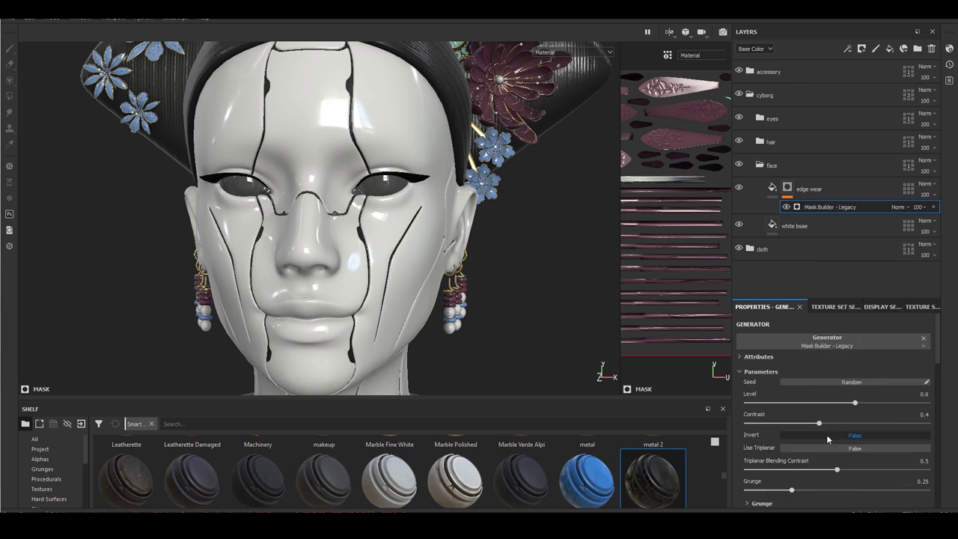
- Inspect the edge wear mask on the face in the Mask view, then return to the Material view
alt+drag(501, 323, 505, 323)
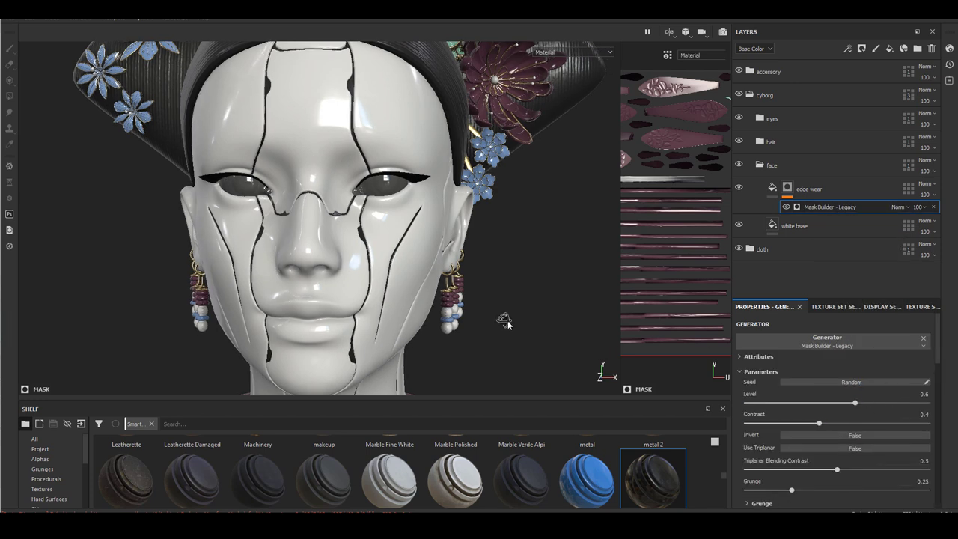
click(573, 54)
click(563, 119)
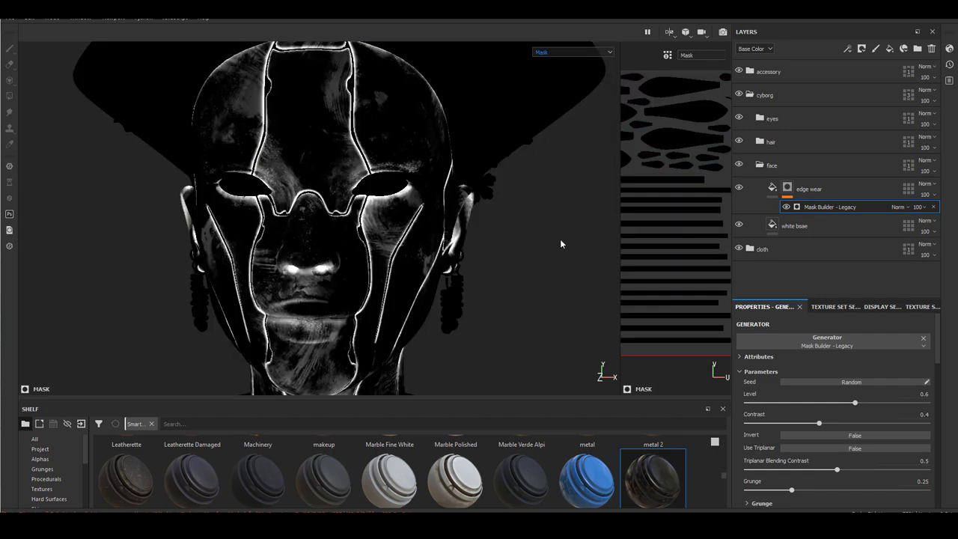
alt+drag(535, 254, 492, 279)
click(573, 52)
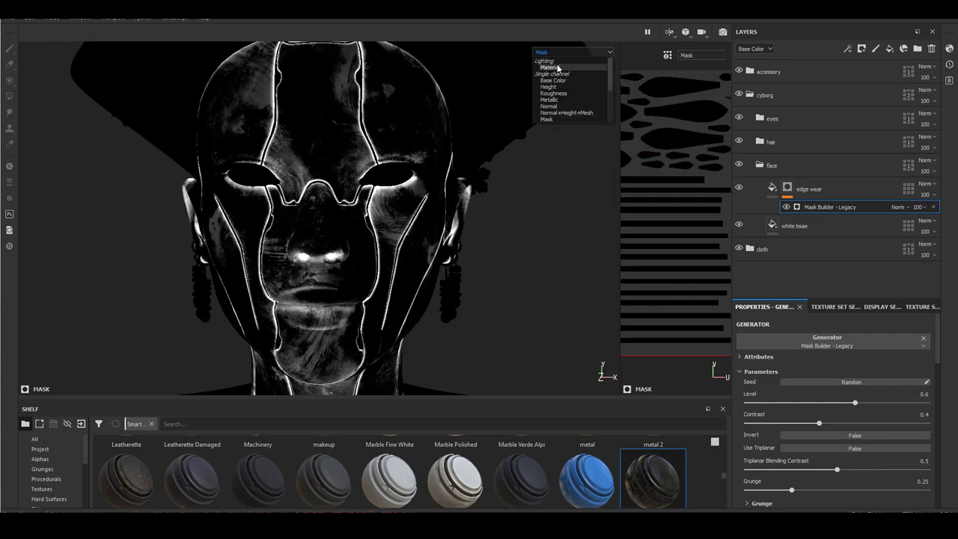
click(554, 62)
scroll(381, 278, up, 5)
scroll(381, 279, down, 5)
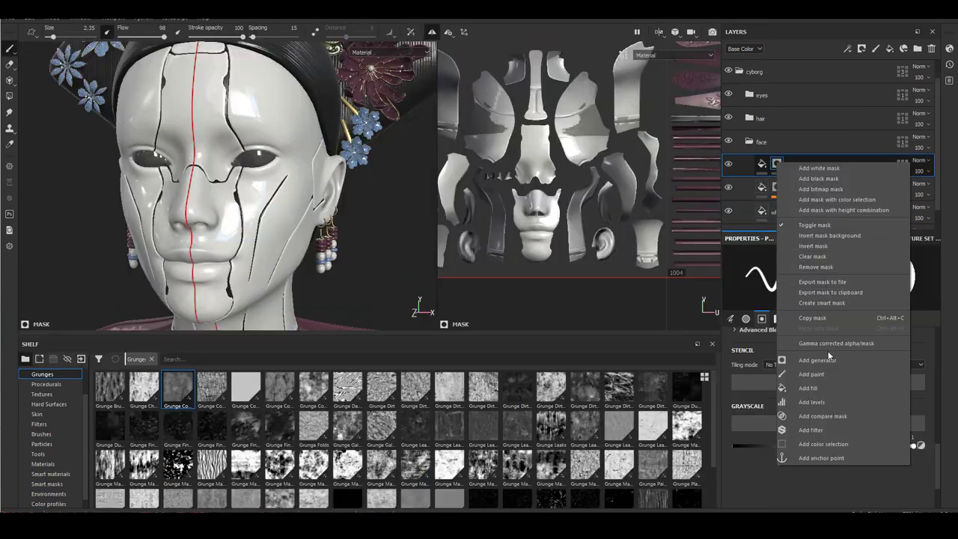
- Add a paint effect to the black makeup layer's mask
click(811, 373)
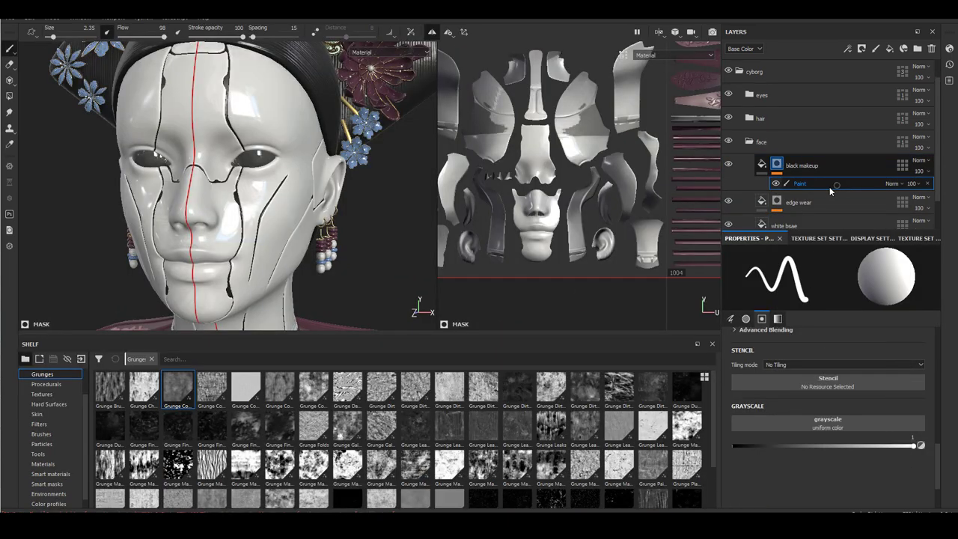
alt+drag(350, 229, 353, 215)
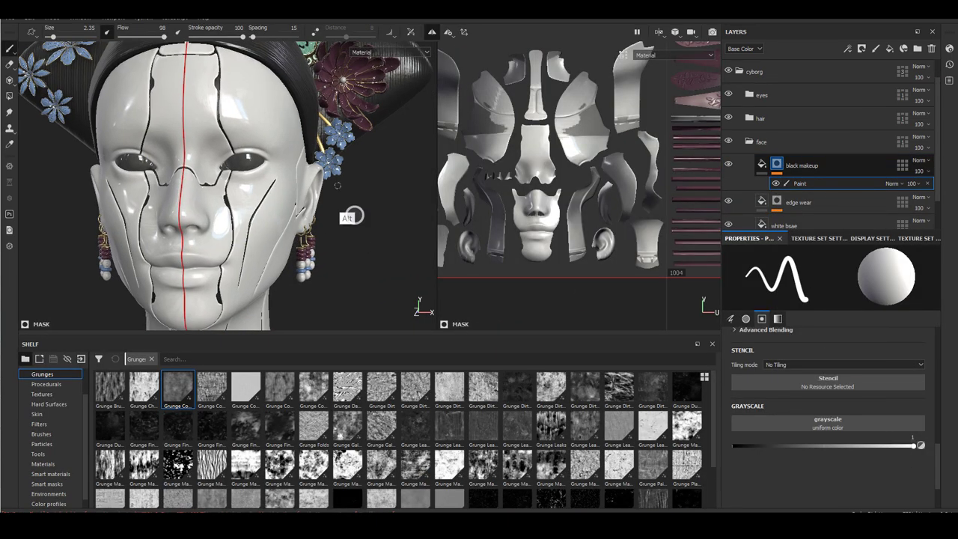
click(432, 33)
alt+middle_drag(349, 237, 358, 231)
alt+drag(365, 217, 314, 244)
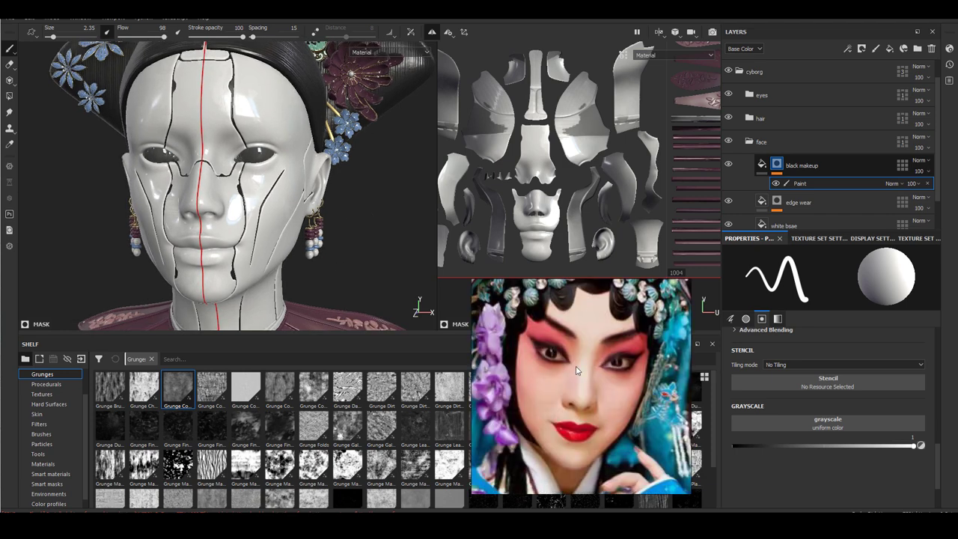
- Bring the two eye makeup images, 2f_sku_106915_1000x1000_1.jpg and AdobeStock_306923726.jpeg, from the ref folder into the shelf for import
click(273, 477)
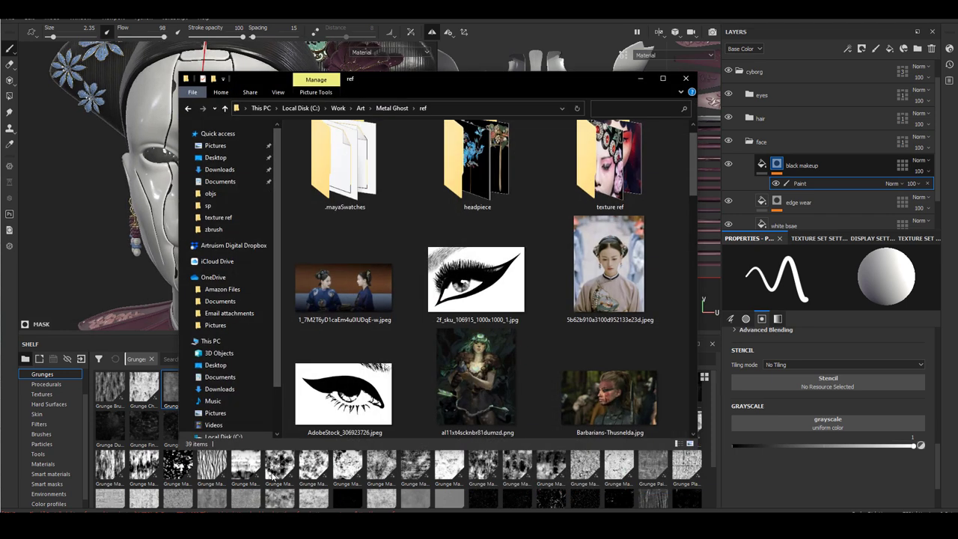
drag(500, 82, 688, 49)
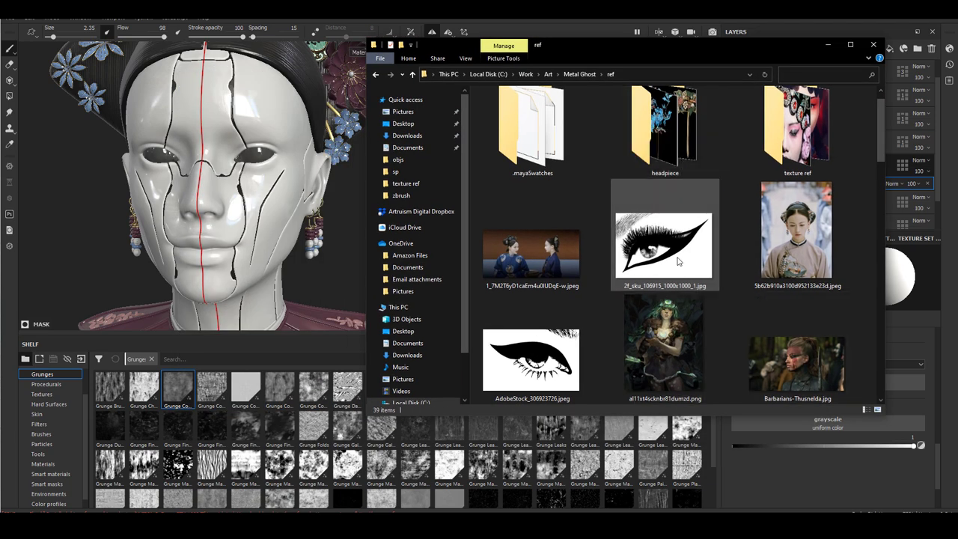
click(663, 240)
ctrl+click(531, 352)
drag(662, 238, 247, 456)
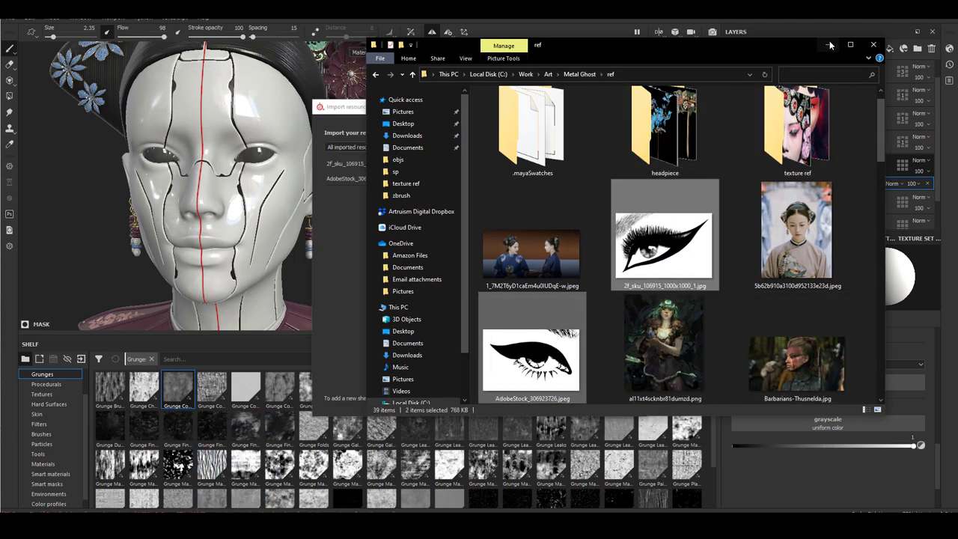
- Set both eye makeup images' usage to texture and import them
click(591, 163)
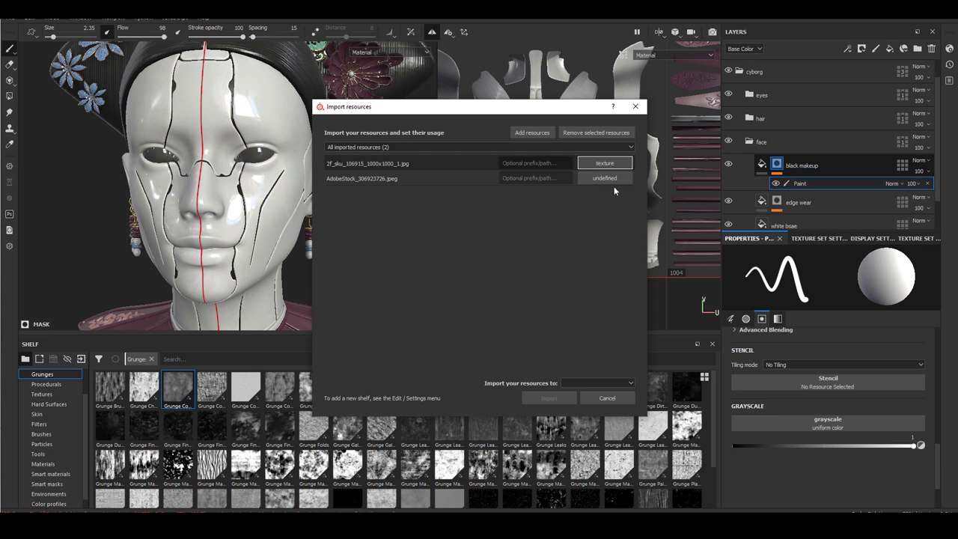
click(615, 179)
click(629, 217)
click(582, 383)
click(581, 405)
click(549, 398)
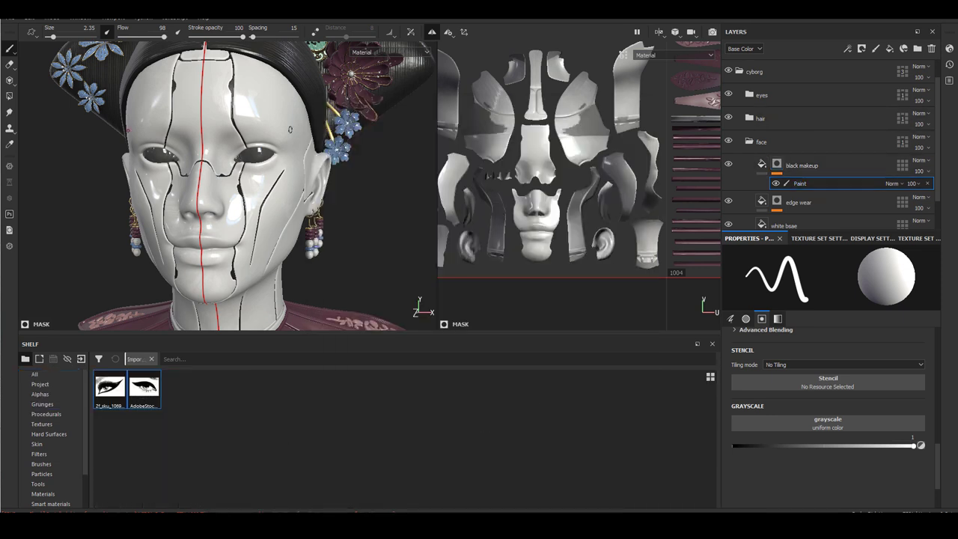
- Load AdobeStock_306923726 as the Projection tool's grayscale image and line the face's eye up beneath it
click(9, 81)
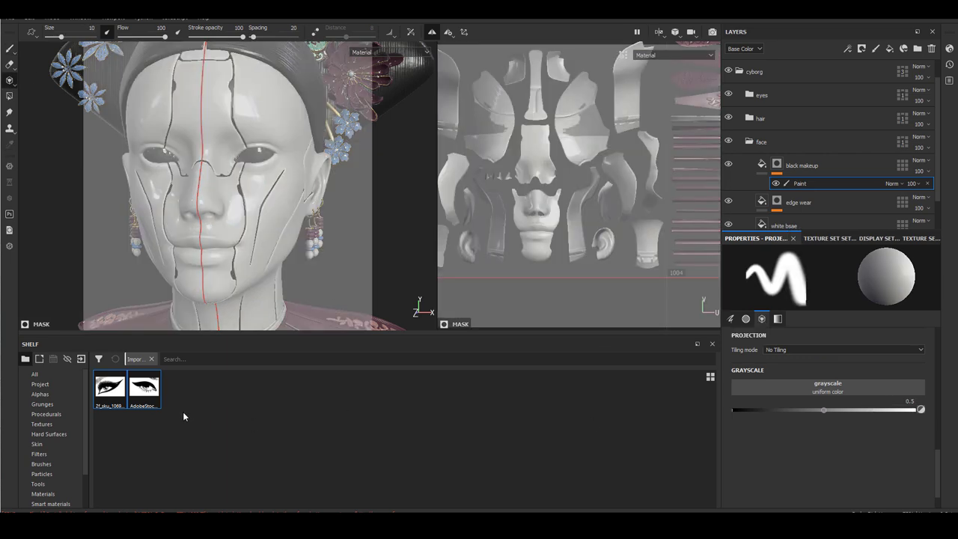
drag(143, 388, 796, 374)
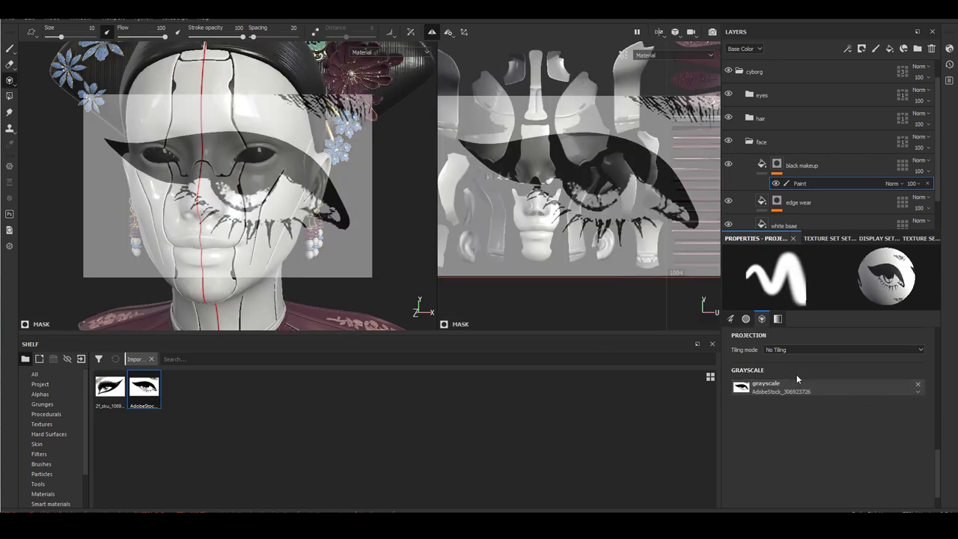
alt+right_drag(139, 239, 446, 261)
alt+drag(213, 270, 257, 270)
alt+right_drag(195, 261, 257, 258)
alt+middle_drag(239, 258, 196, 233)
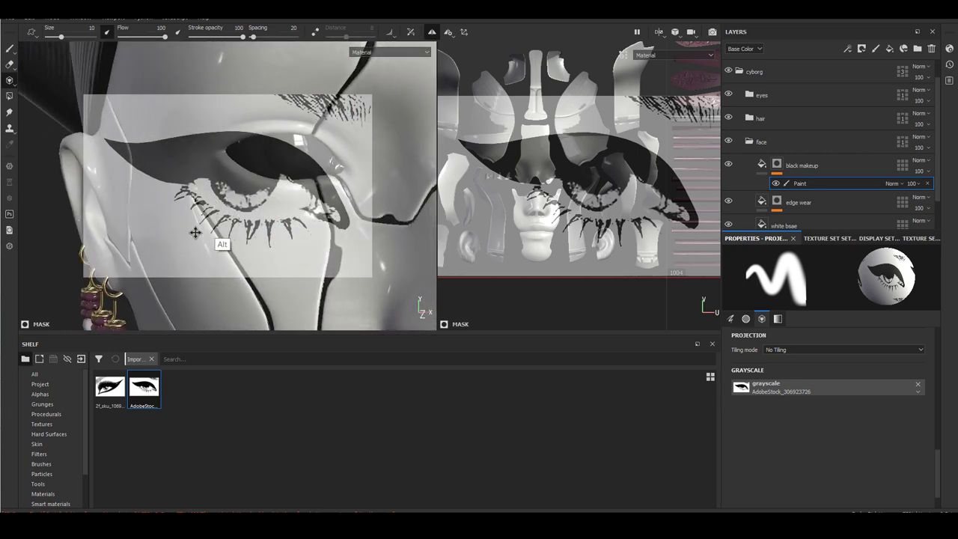
alt+drag(195, 232, 333, 216)
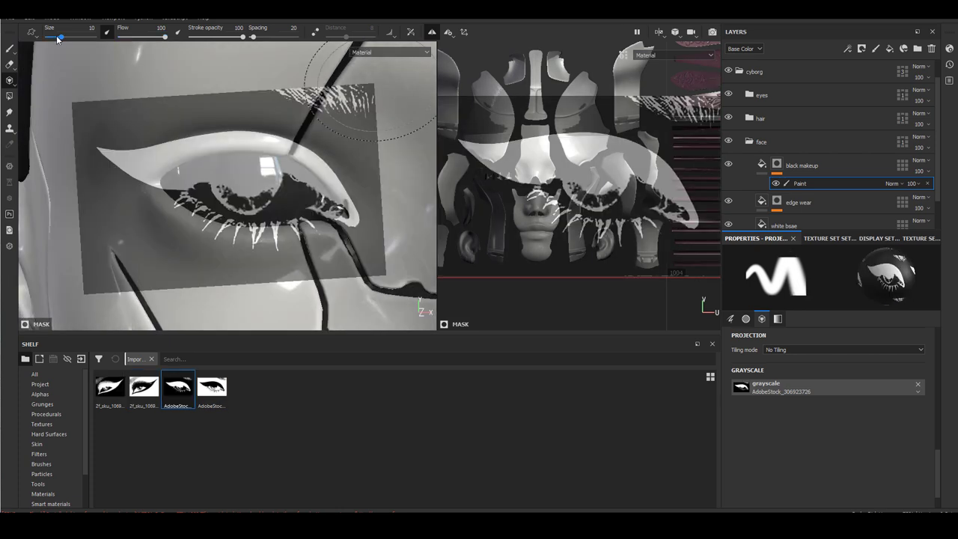
- Project the inverted AdobeStock eyeliner along the inner corner and upper lid with a Basic Hard brush of size 3
drag(61, 37, 53, 37)
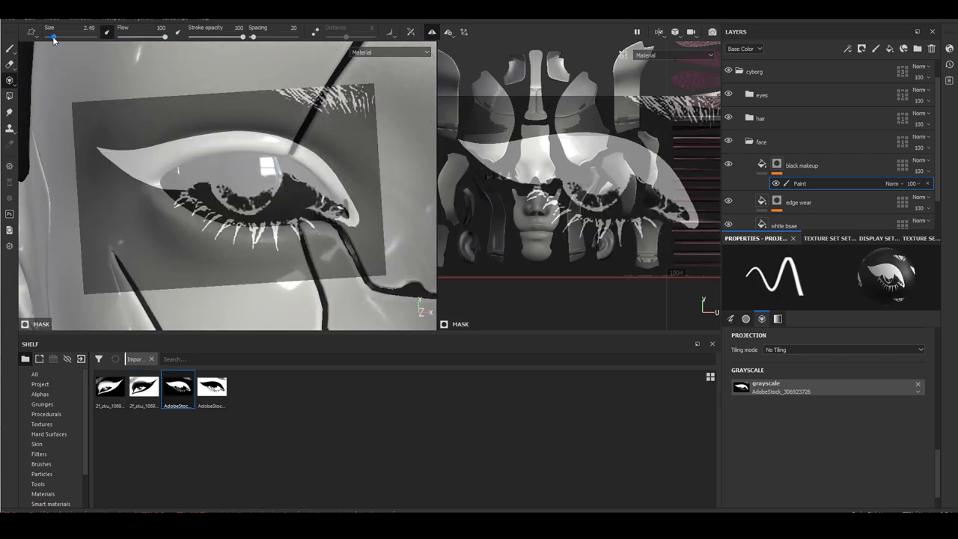
click(41, 463)
click(419, 393)
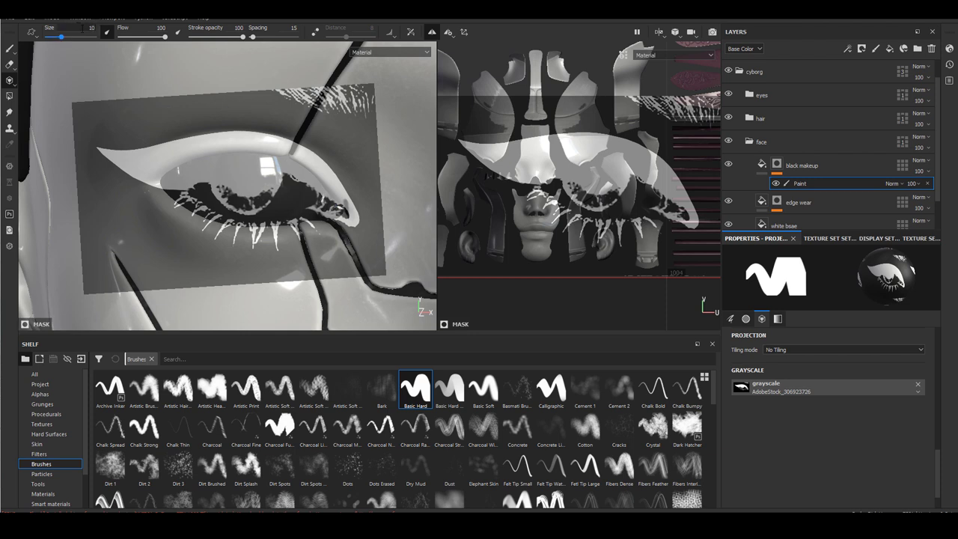
drag(61, 37, 53, 37)
drag(316, 164, 353, 212)
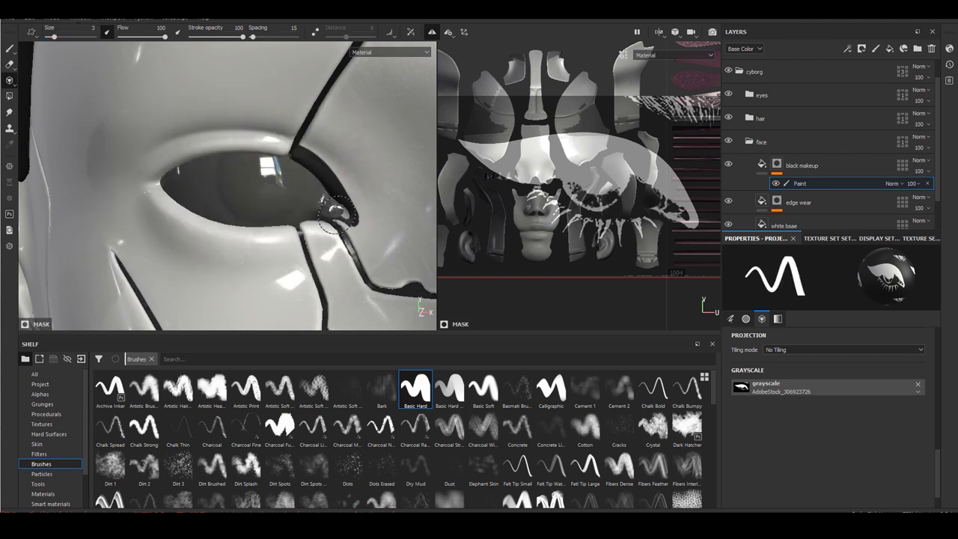
drag(229, 144, 190, 150)
mouse_move(261, 146)
mouse_down()
mouse_move(200, 152)
mouse_move(161, 180)
mouse_up()
drag(106, 159, 200, 135)
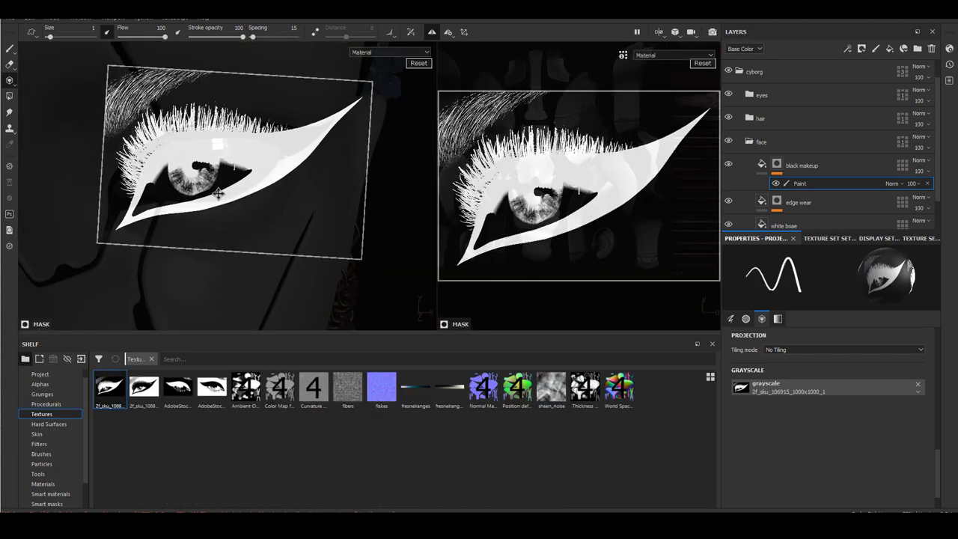
- Align the inverted 2f_sku_106915 eyeliner with the other eye and project its outer wing and lower lid line at brush size 1
mouse_move(214, 196)
mouse_down()
mouse_move(210, 206)
mouse_move(228, 216)
mouse_move(274, 225)
mouse_move(293, 216)
mouse_move(254, 207)
mouse_move(261, 188)
mouse_up()
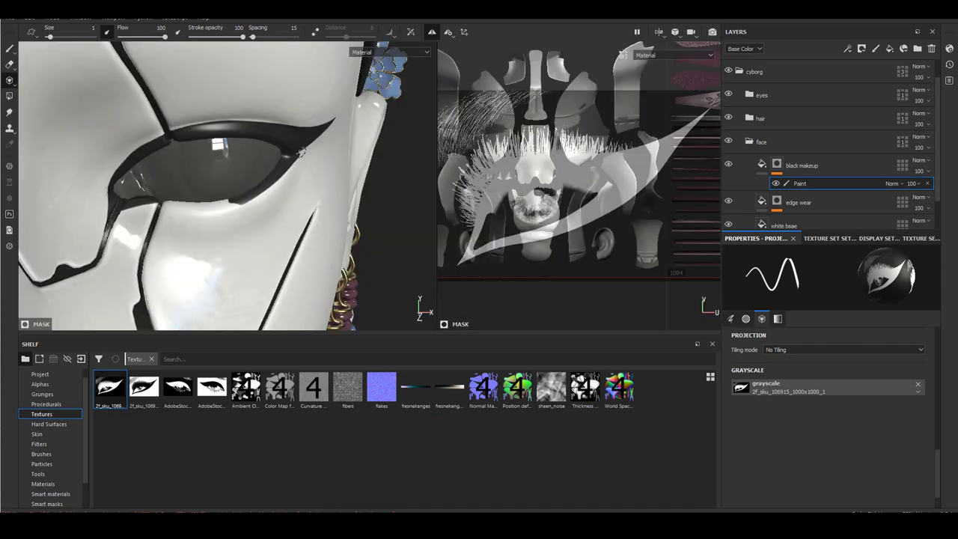
drag(301, 152, 280, 179)
drag(223, 201, 206, 203)
- Rotate and shift the eyeliner projection to follow the lower lid and paint the remaining lower lash line
drag(235, 242, 213, 239)
middle_drag(212, 239, 232, 233)
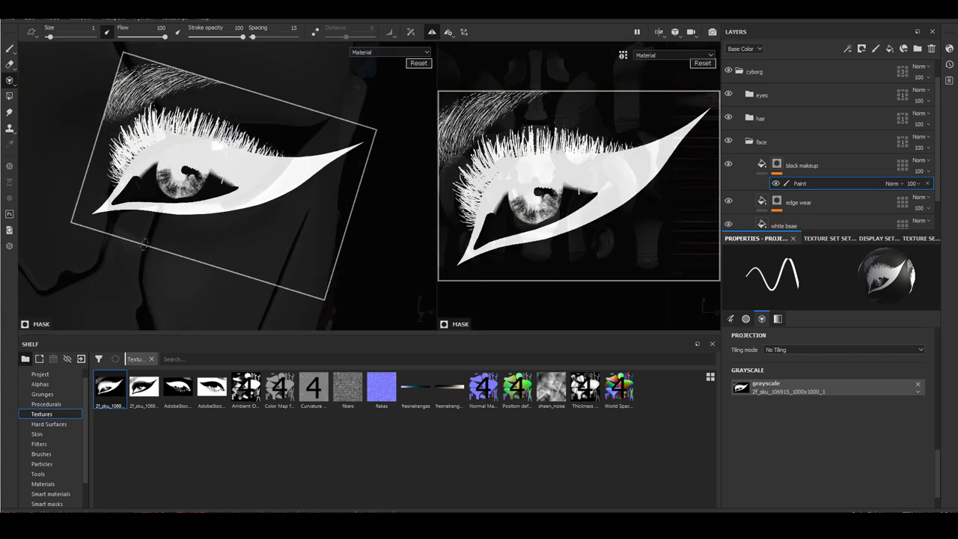
key(s)
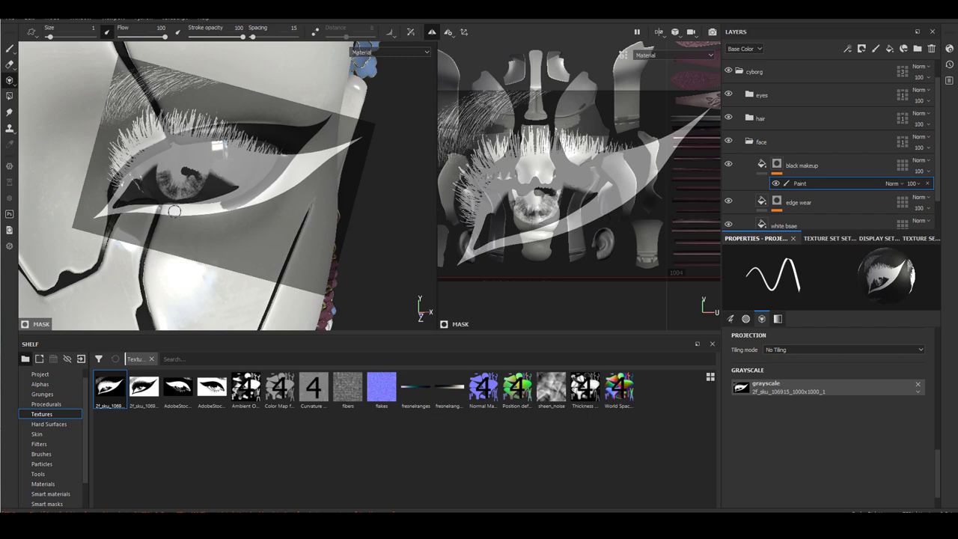
drag(195, 204, 221, 204)
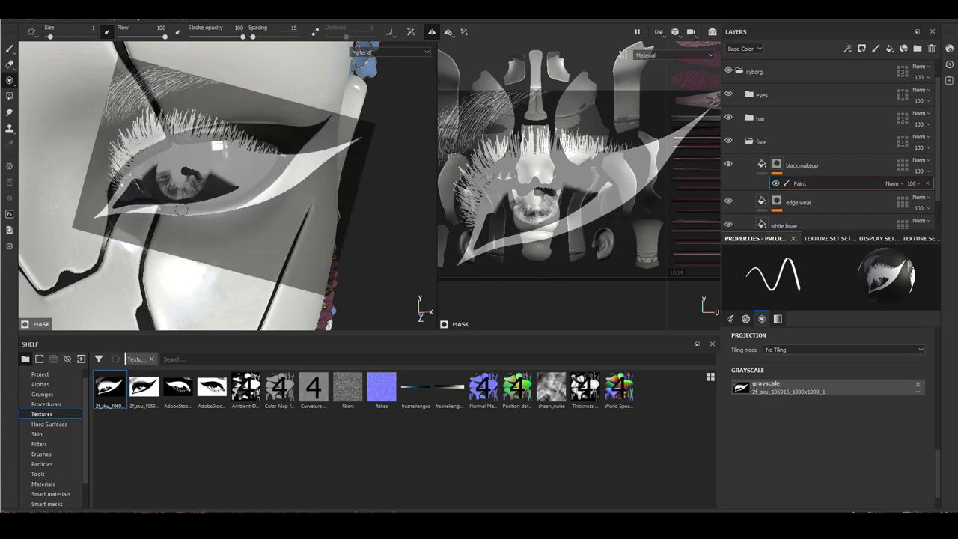
middle_drag(268, 195, 197, 208)
drag(169, 204, 189, 204)
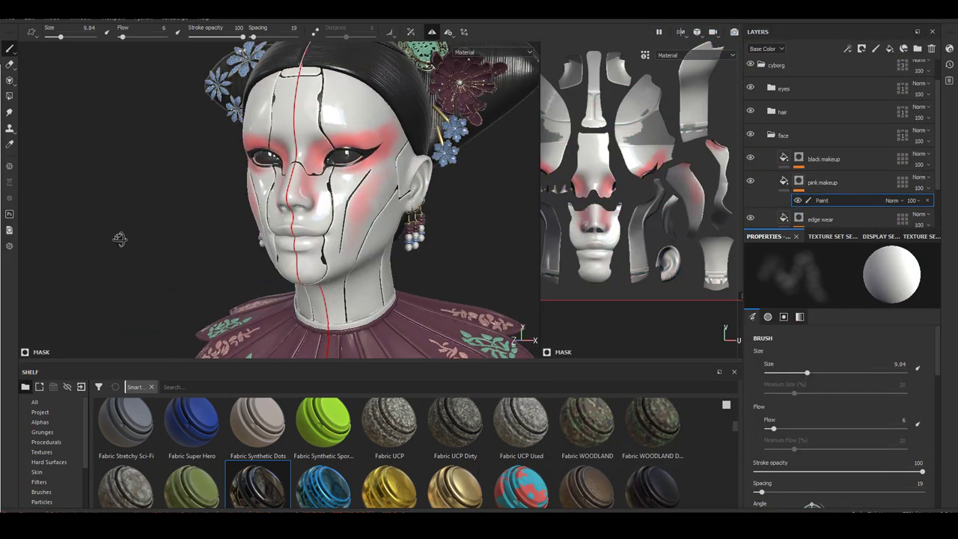
- Examine the pink makeup around the eyes, nose and cheeks from several angles
alt+drag(120, 239, 361, 468)
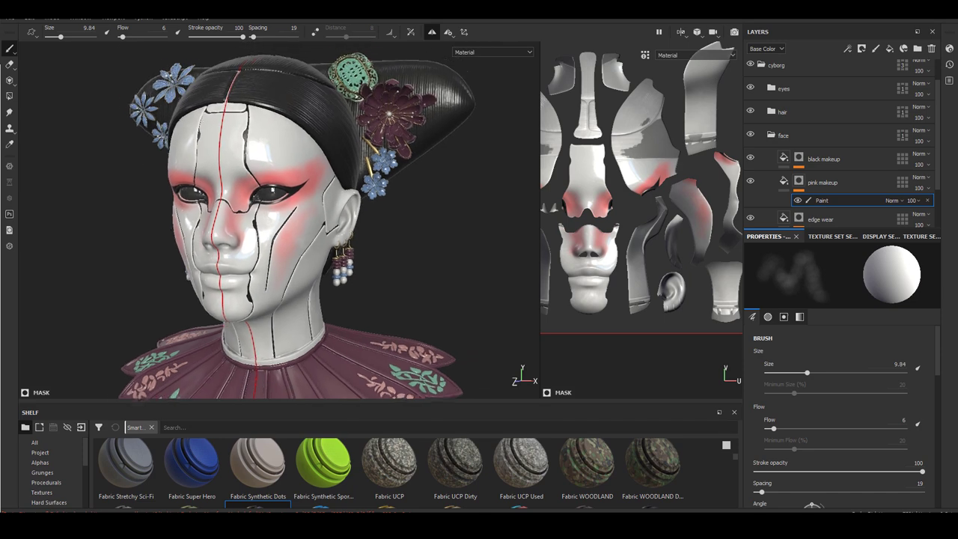
scroll(412, 284, up, 3)
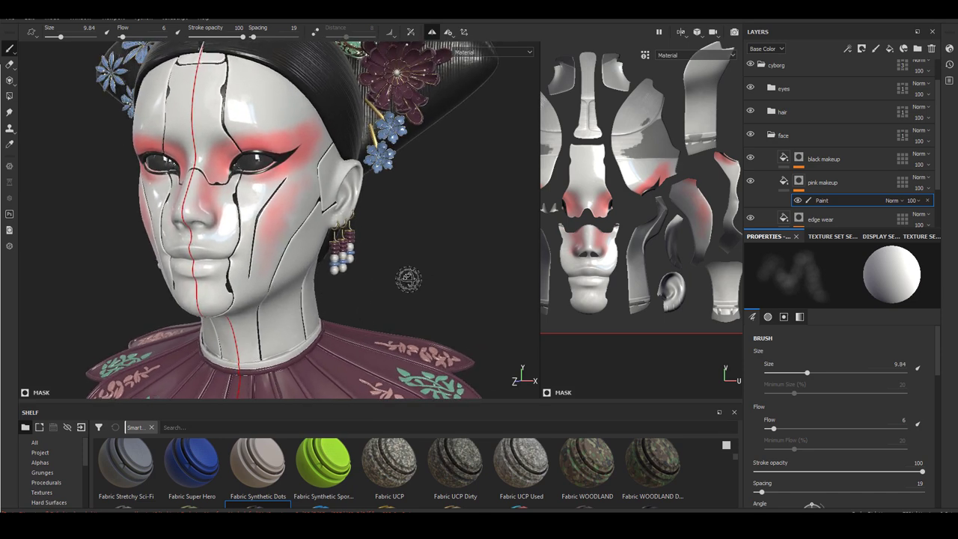
mouse_move(247, 154)
alt+mouse_down()
mouse_move(267, 154)
mouse_move(247, 165)
alt+mouse_up()
mouse_move(288, 141)
alt+mouse_down()
mouse_move(302, 128)
mouse_move(265, 187)
alt+mouse_up()
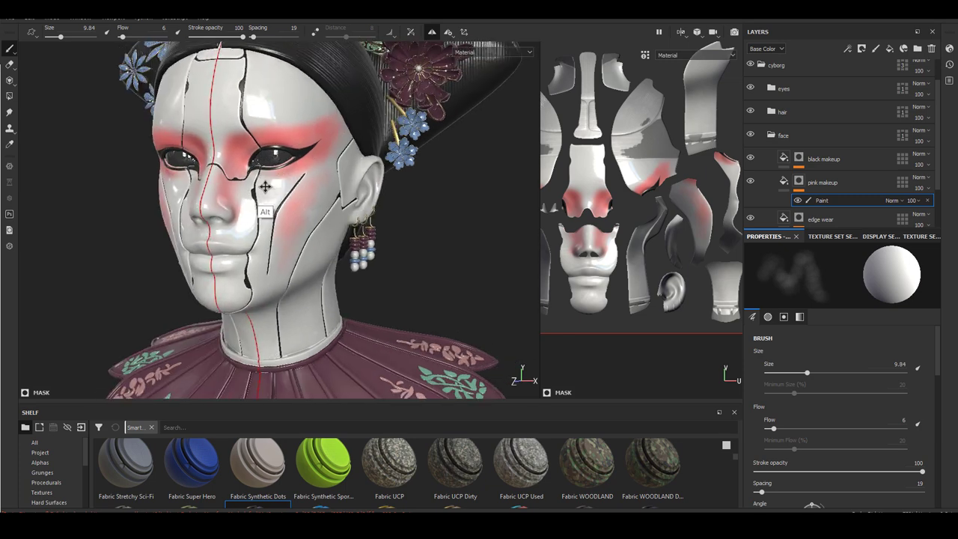
scroll(265, 188, up, 3)
- Adjust the pink makeup brush's size, first to 5 and finally to 8
click(88, 29)
text(5)
key(Return)
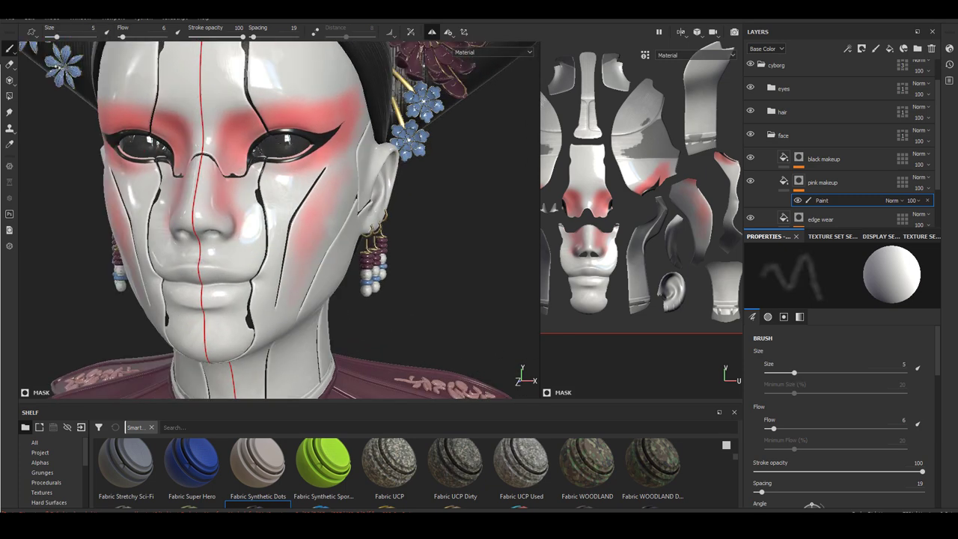
alt+drag(286, 138, 197, 67)
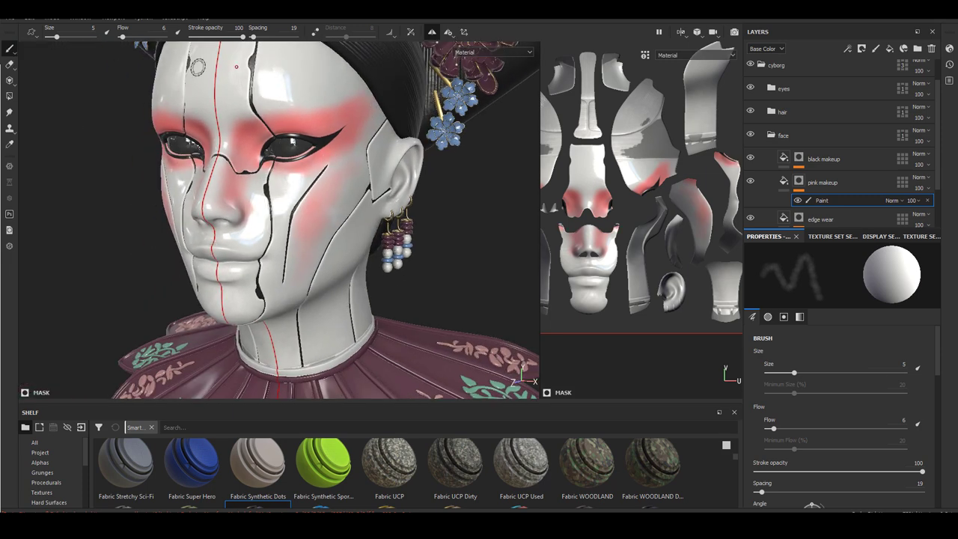
scroll(101, 30, up, 2)
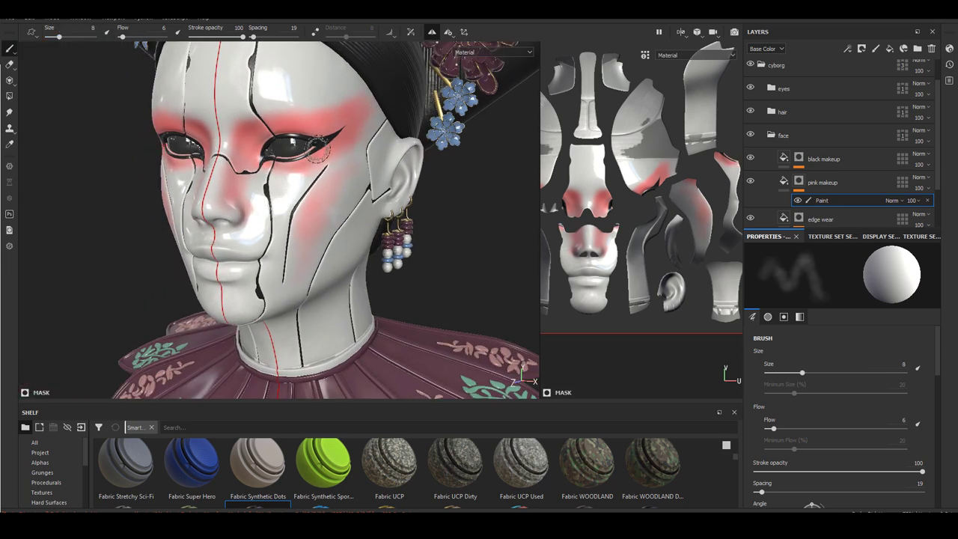
mouse_move(316, 150)
alt+mouse_down()
mouse_move(318, 174)
mouse_move(383, 113)
mouse_move(332, 180)
mouse_move(342, 150)
mouse_move(376, 149)
mouse_move(253, 153)
alt+mouse_up()
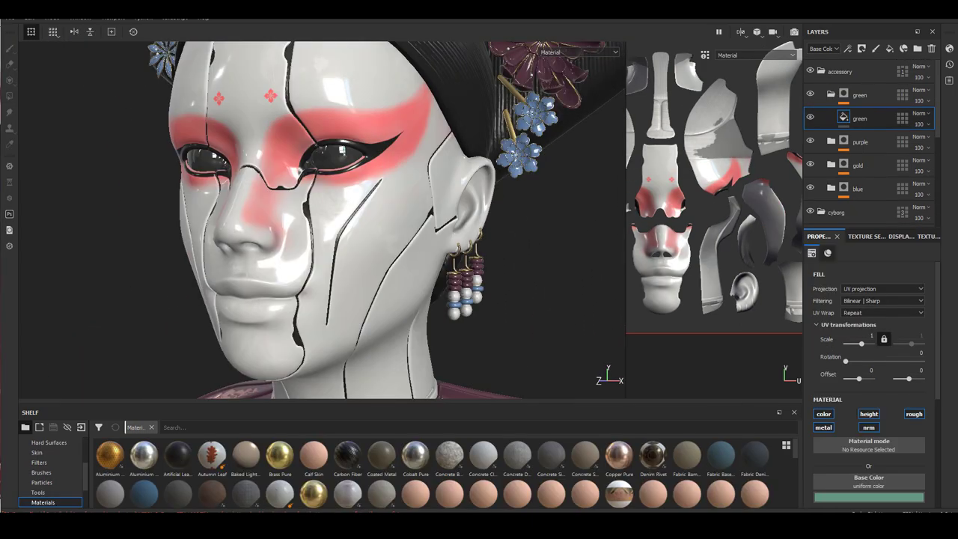
- Import 002.jpg and 003.jpg into the shelf with their usage set to texture
drag(269, 456, 487, 460)
click(600, 179)
click(608, 216)
click(603, 165)
click(613, 202)
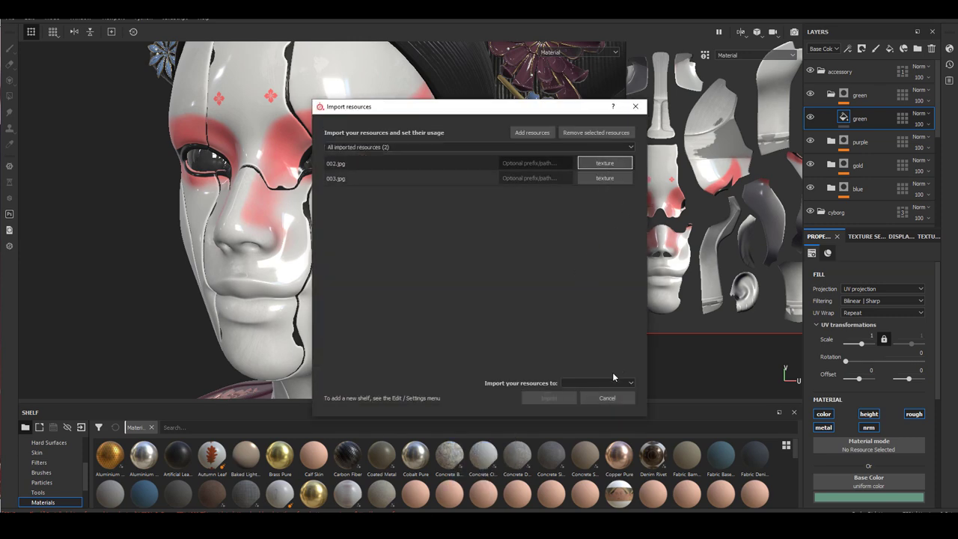
click(612, 382)
click(596, 403)
click(562, 397)
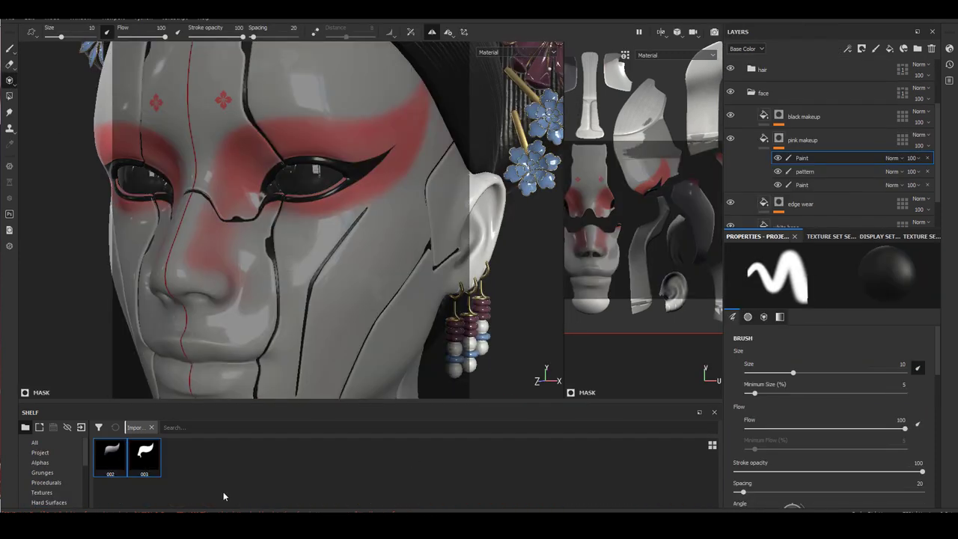
- Load 003 as the projection's grayscale image and scale, rotate and move its shape over the eye and nose
click(145, 450)
drag(936, 477, 934, 445)
right_drag(296, 154, 369, 152)
middle_drag(325, 130, 317, 163)
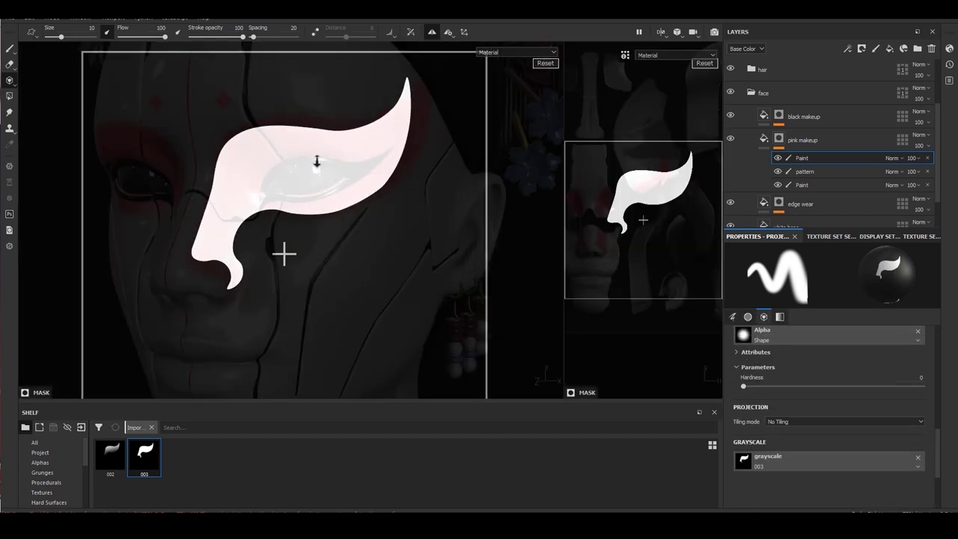
right_drag(316, 163, 374, 161)
middle_drag(320, 162, 329, 181)
drag(358, 182, 378, 188)
mouse_move(379, 188)
middle_down()
mouse_move(367, 188)
mouse_move(382, 188)
middle_up()
mouse_move(382, 187)
right_down()
mouse_move(344, 179)
mouse_move(365, 183)
right_up()
drag(422, 202, 466, 196)
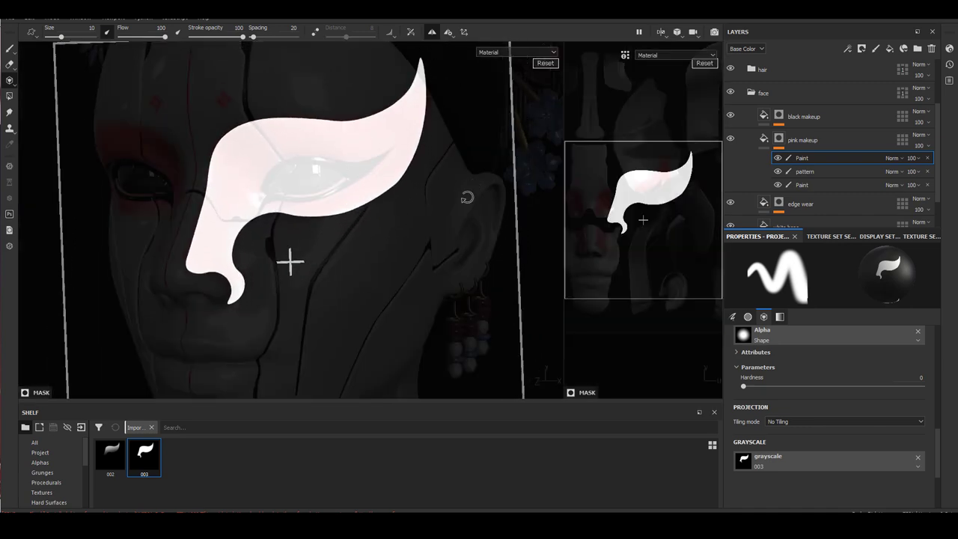
key(s)
key(s)
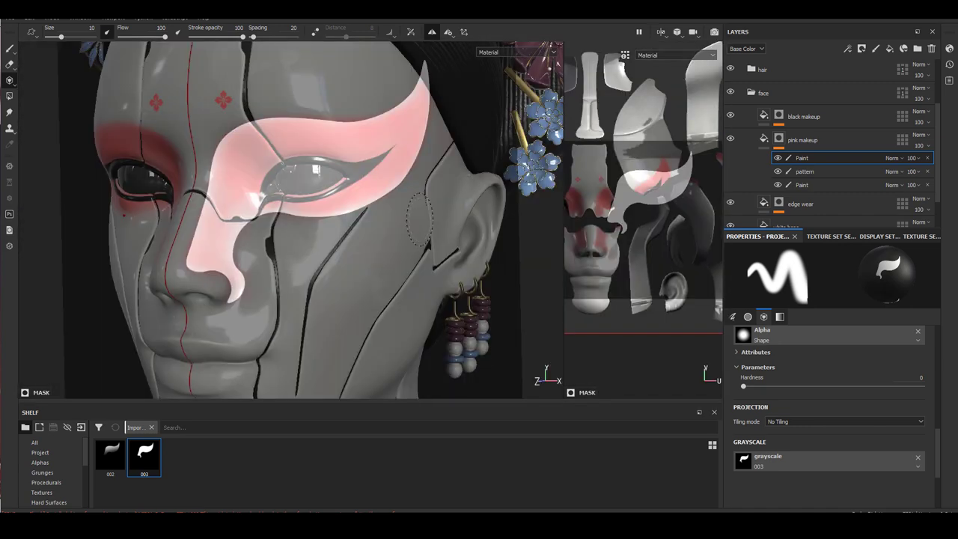
- Hide the original freehand Paint effect of the pink makeup and project the solid 003 shape around the eye and down the nose
click(777, 185)
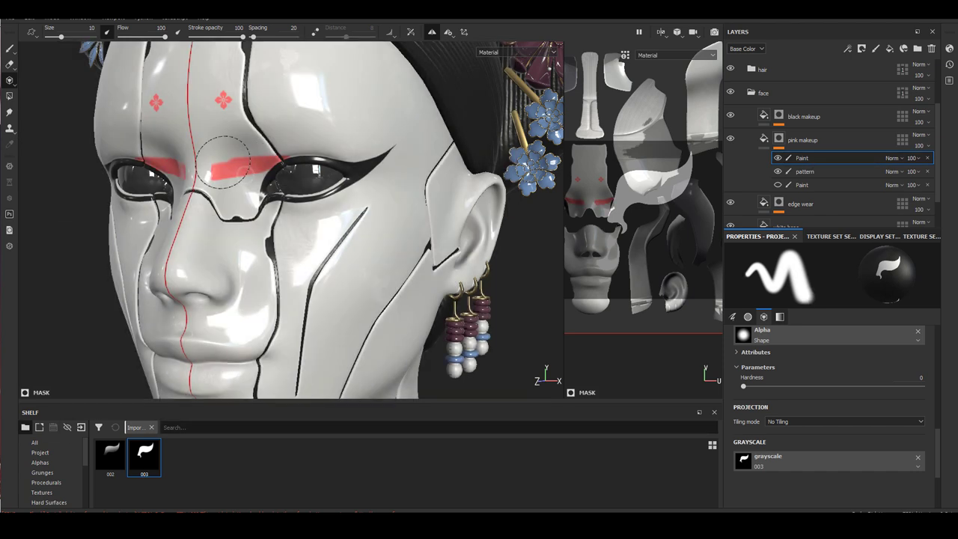
drag(217, 161, 423, 127)
mouse_move(292, 126)
mouse_down()
mouse_move(359, 153)
mouse_move(246, 198)
mouse_move(225, 247)
mouse_move(214, 247)
mouse_move(226, 273)
mouse_up()
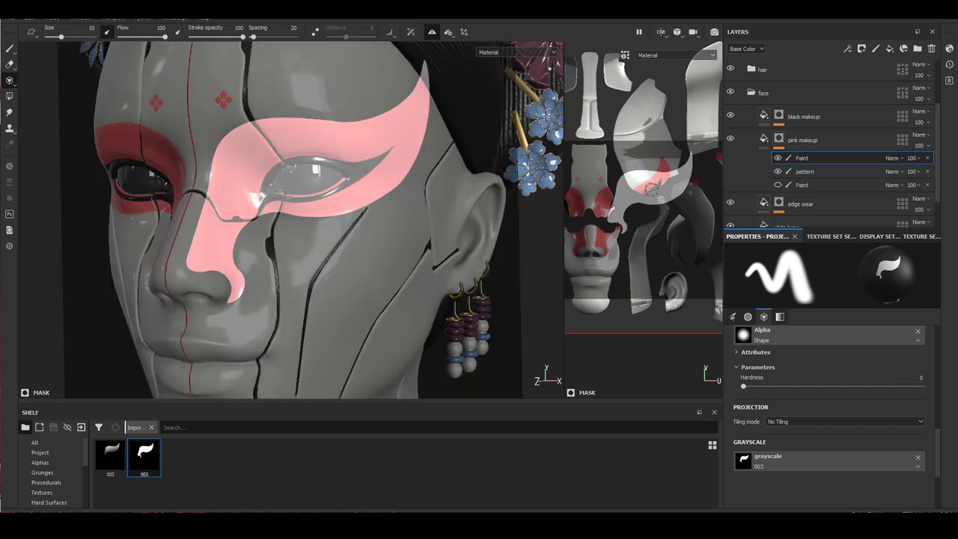
- Add a new paint effect above the hidden solid-shape one in the pink makeup mask and load 002 as its projection image
key(ctrl+d)
click(777, 171)
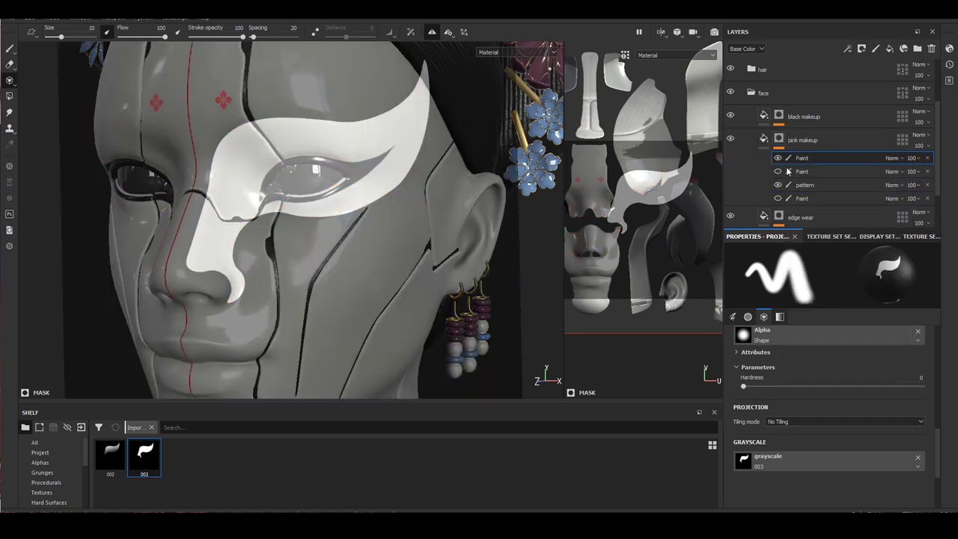
drag(111, 453, 786, 463)
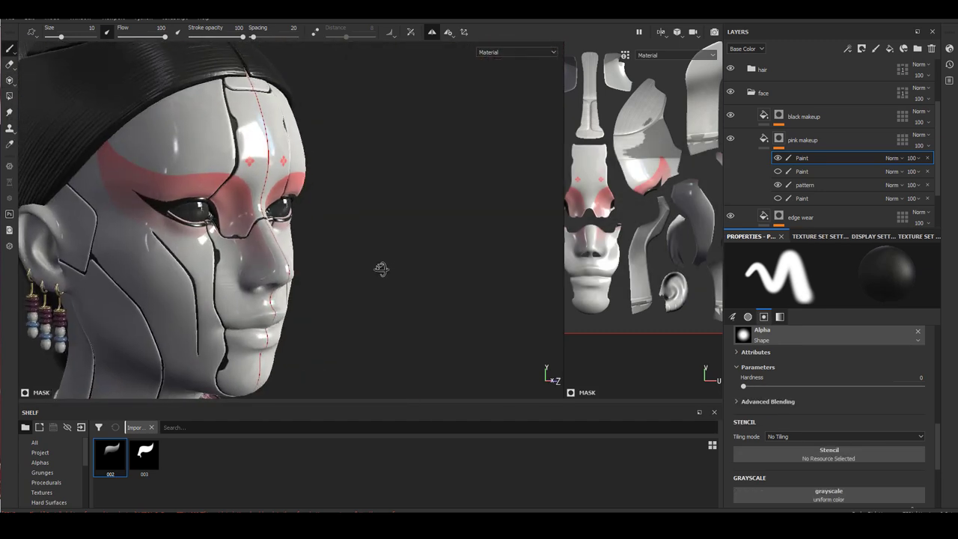
- Rename the pink makeup's topmost paint effect as pink fade
double_click(802, 157)
text(pink fade)
key(Return)
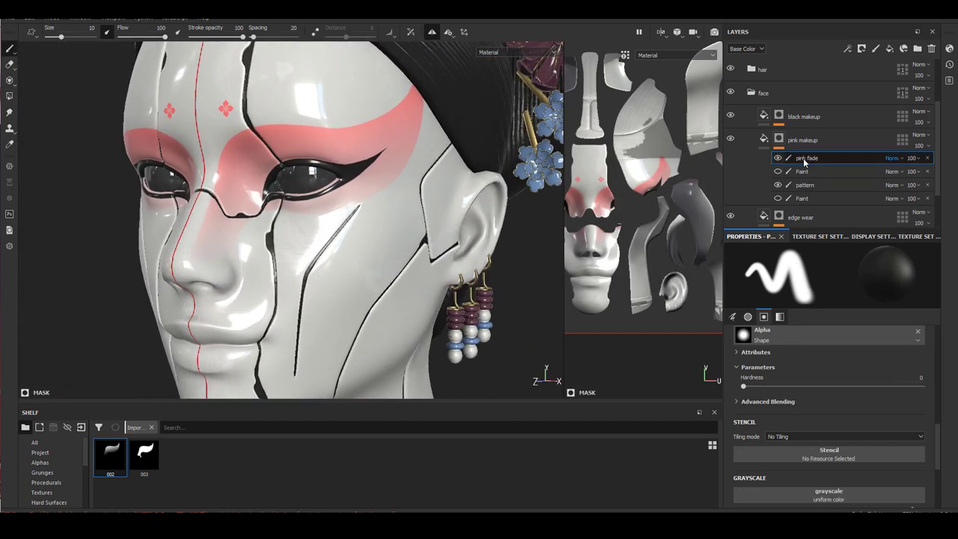
- Rename the solid-shape Paint effect as pink and place it above pink fade, adjusting its opacity
double_click(803, 171)
text(pink)
drag(808, 174, 818, 158)
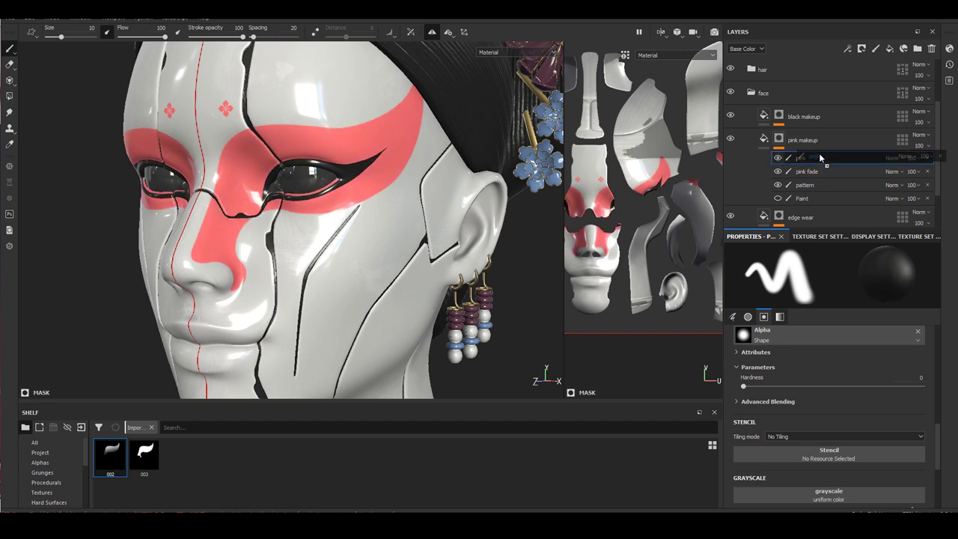
click(918, 158)
mouse_move(923, 176)
mouse_down()
mouse_move(915, 171)
mouse_move(927, 178)
mouse_up()
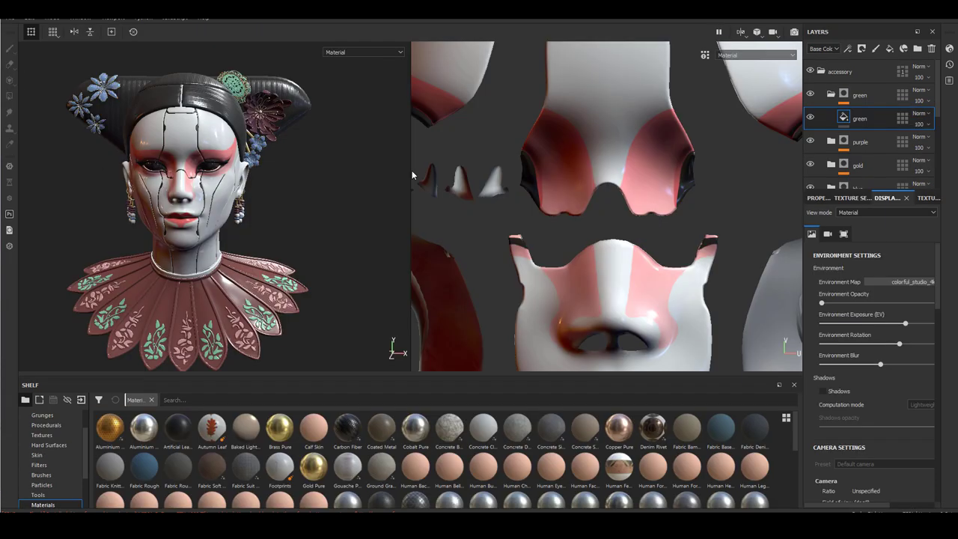
- Widen the 3D viewport relative to the UV view and enlarge the layers and settings area
drag(410, 175, 521, 175)
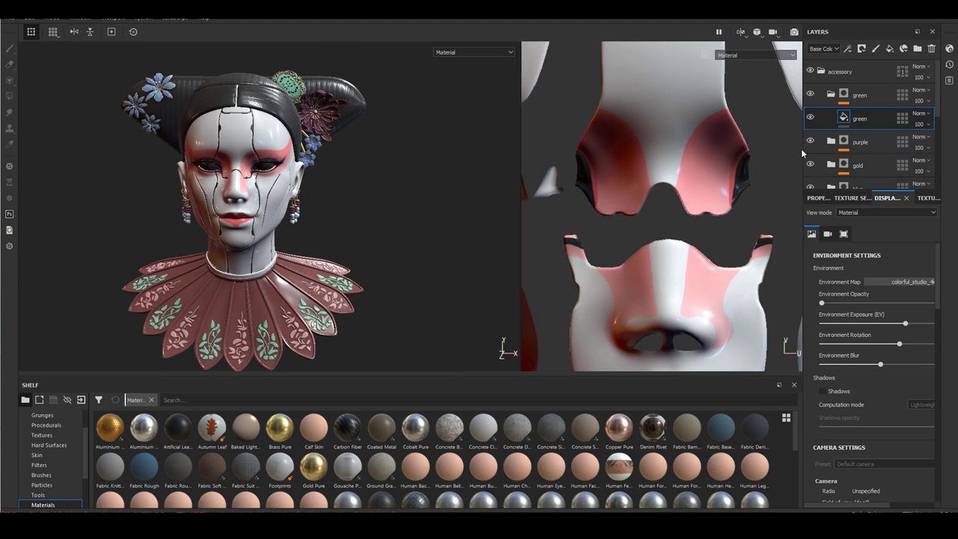
drag(802, 148, 708, 183)
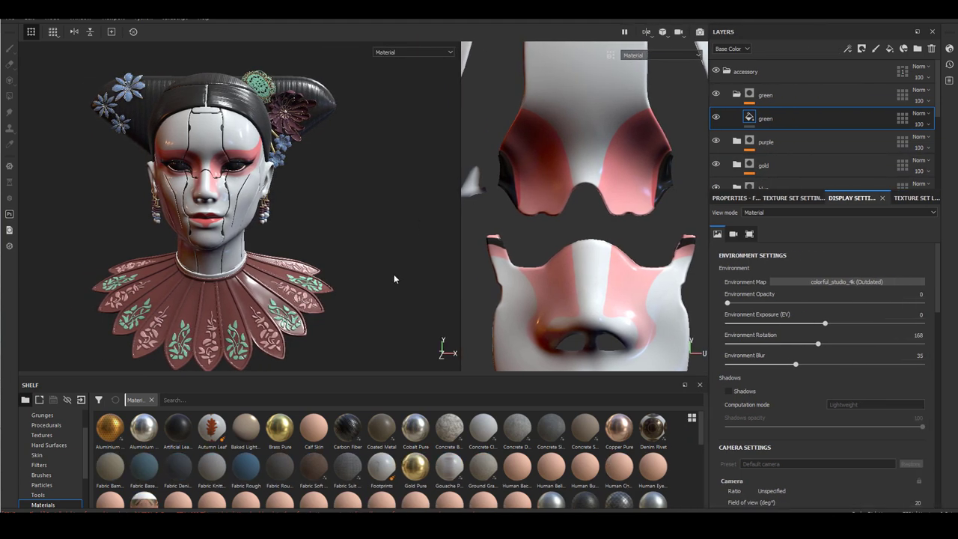
mouse_move(394, 279)
alt+right_down()
mouse_move(387, 246)
mouse_move(369, 352)
mouse_move(366, 336)
alt+right_up()
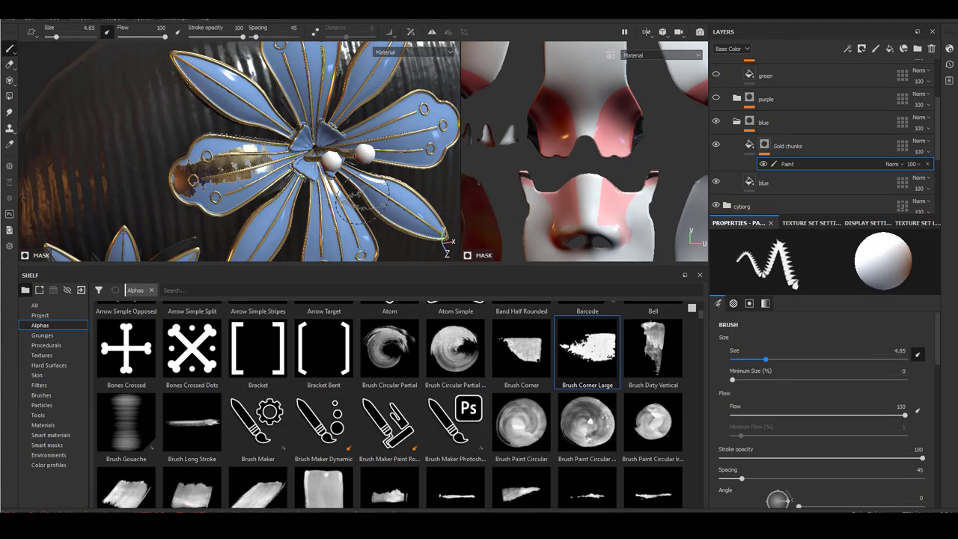
- Undo the gold stroke on the blue flower's left petal and repaint it with brush size 3.07 and spacing 66
key(ctrl+z)
drag(766, 360, 758, 359)
drag(741, 478, 752, 478)
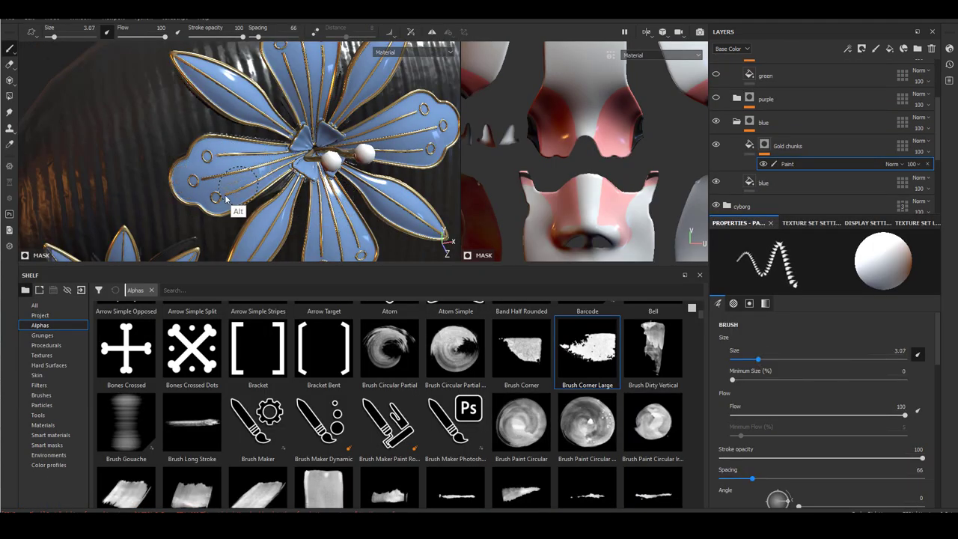
alt+right_drag(225, 196, 248, 171)
drag(210, 165, 185, 170)
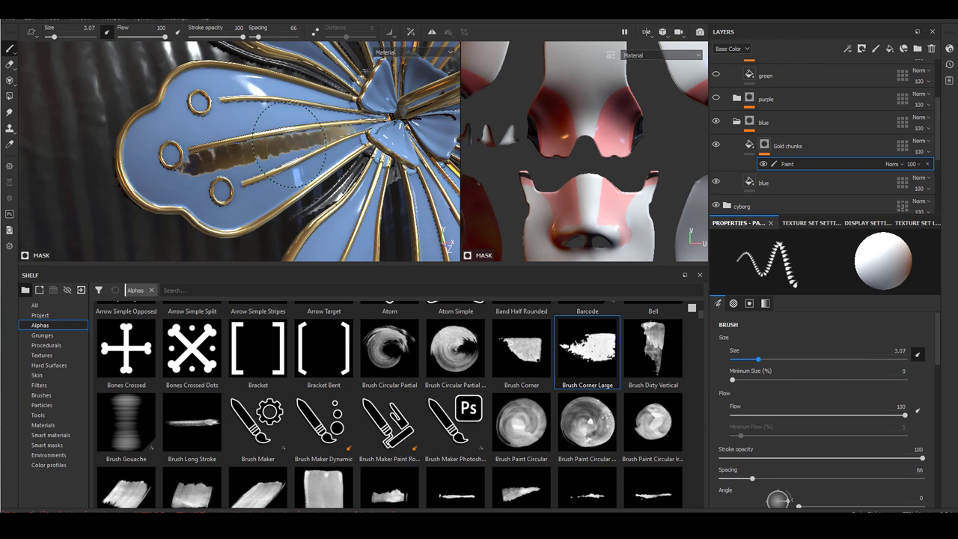
alt+drag(258, 148, 263, 158)
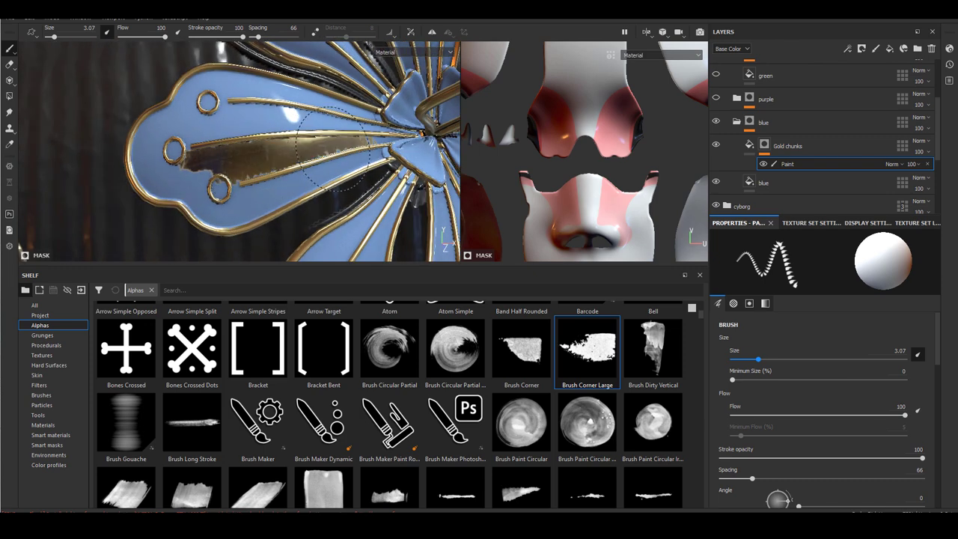
alt+drag(333, 148, 209, 170)
- Turn Follow Path off, set the brush angle to 312 and paint a gold chunk on the flower's lower-left pointed petal
scroll(823, 411, down, 2)
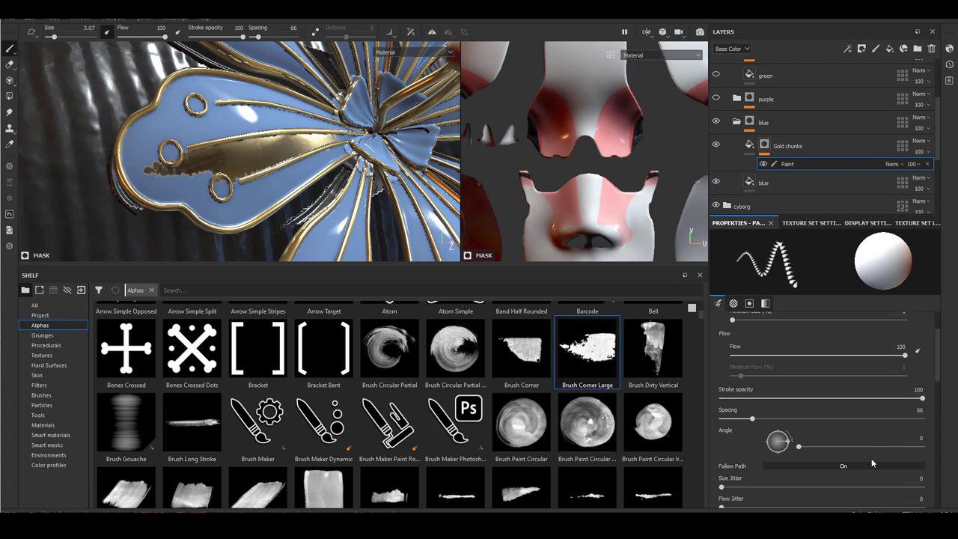
alt+drag(247, 176, 318, 159)
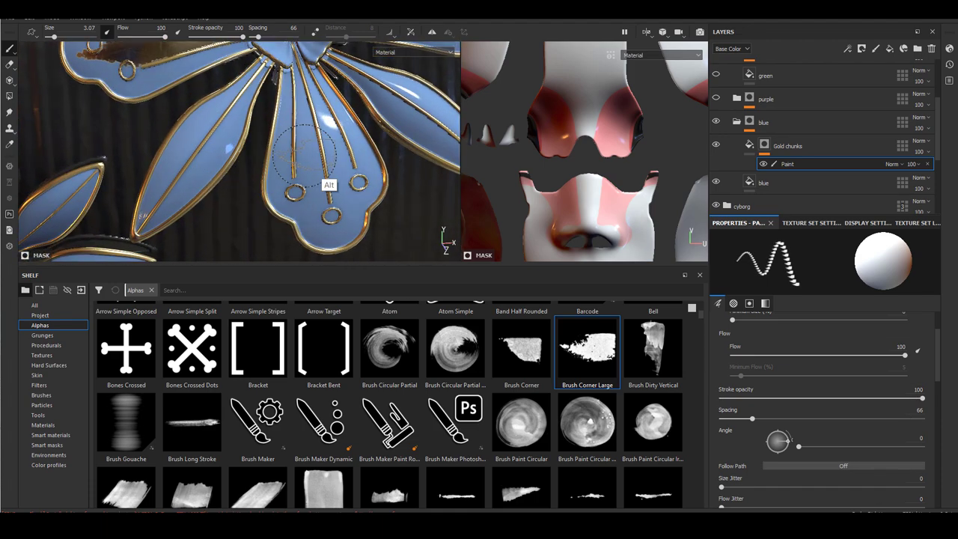
right_click(786, 442)
click(748, 461)
drag(787, 442, 787, 434)
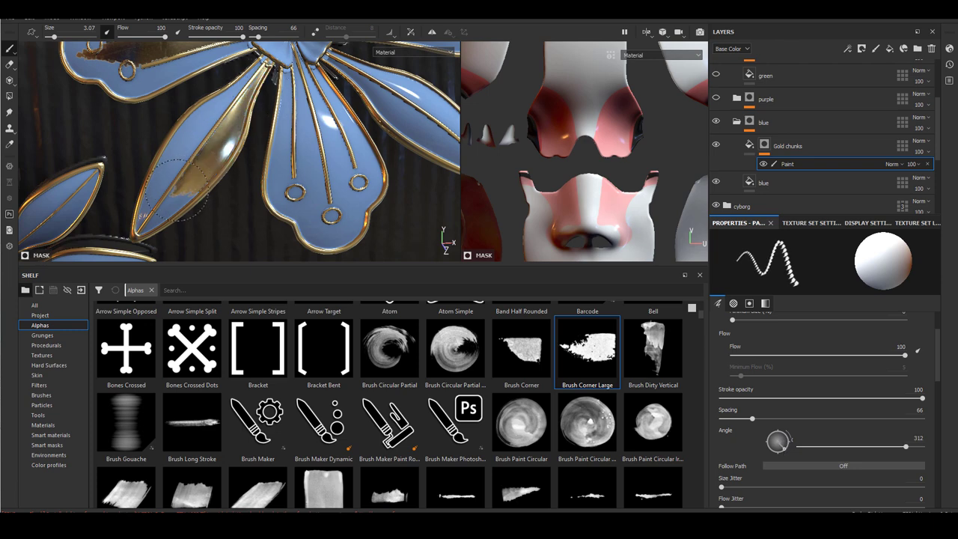
alt+drag(177, 190, 163, 221)
- Set the brush angle to 233 and paint a gold chunk down the left side of the flower's upper rounded petal
mouse_move(228, 153)
alt+mouse_down()
mouse_move(203, 178)
mouse_move(228, 147)
mouse_move(197, 88)
alt+mouse_up()
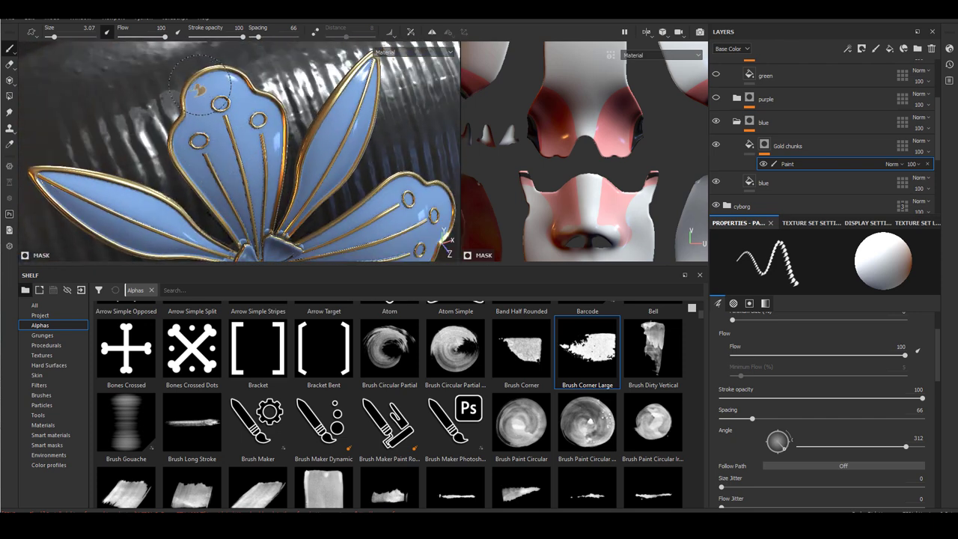
right_click(782, 450)
click(812, 474)
click(41, 325)
drag(783, 449, 771, 450)
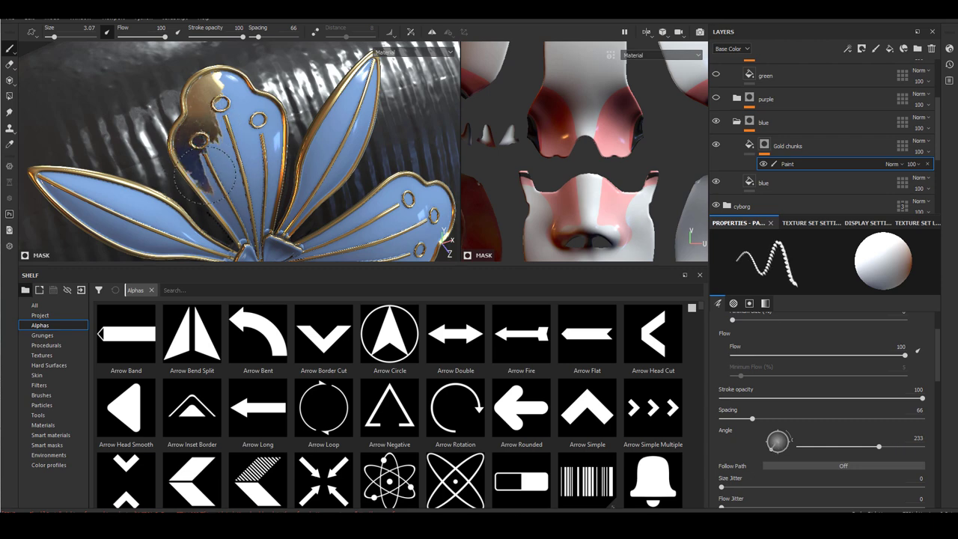
alt+drag(208, 172, 204, 166)
alt+right_drag(203, 166, 278, 151)
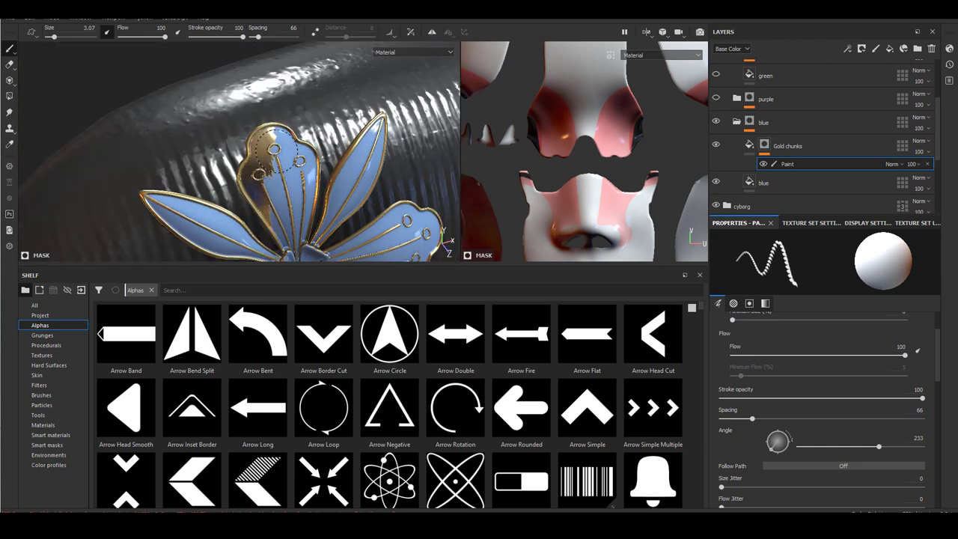
- Paint a gold chunk on the flower's lower-right pointed petal and invert the brush's grayscale value
alt+drag(270, 153, 213, 175)
alt+drag(329, 233, 314, 229)
alt+right_drag(314, 229, 377, 195)
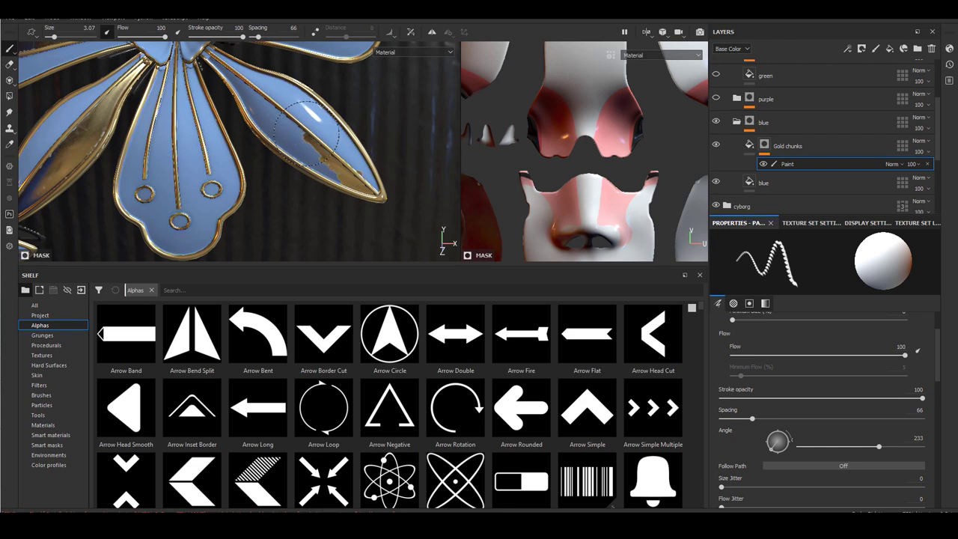
alt+drag(306, 133, 288, 149)
scroll(937, 323, down, 5)
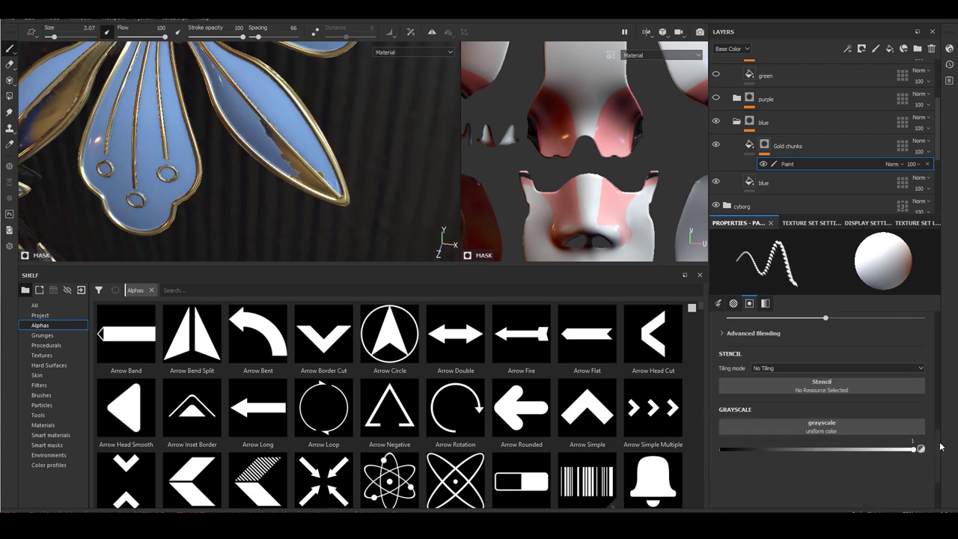
key(x)
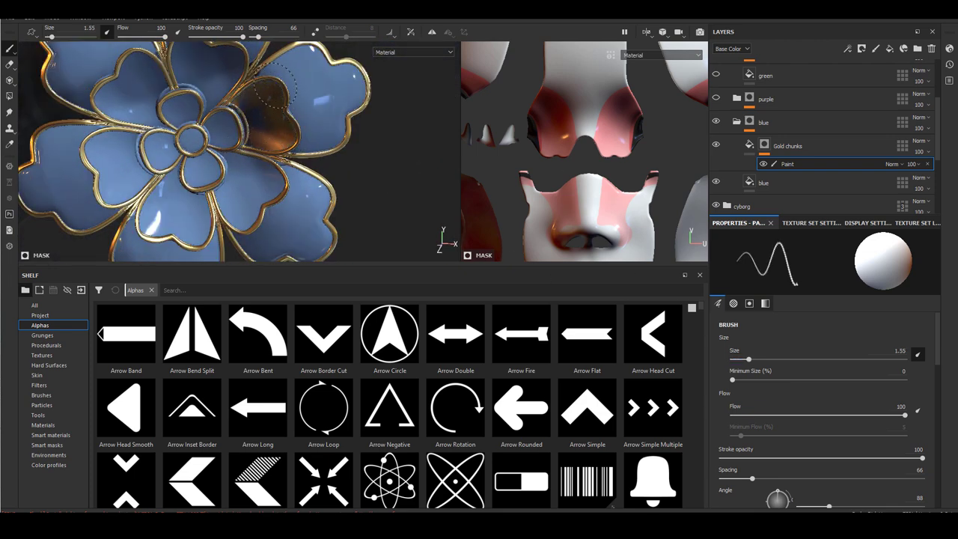
- Paint gold on the hanging blossom's left inner petal, setting the brush size to 3.17 and the angle to 357
alt+middle_drag(241, 162, 297, 124)
mouse_move(250, 187)
alt+mouse_down()
mouse_move(190, 172)
mouse_move(187, 157)
mouse_move(158, 140)
alt+mouse_up()
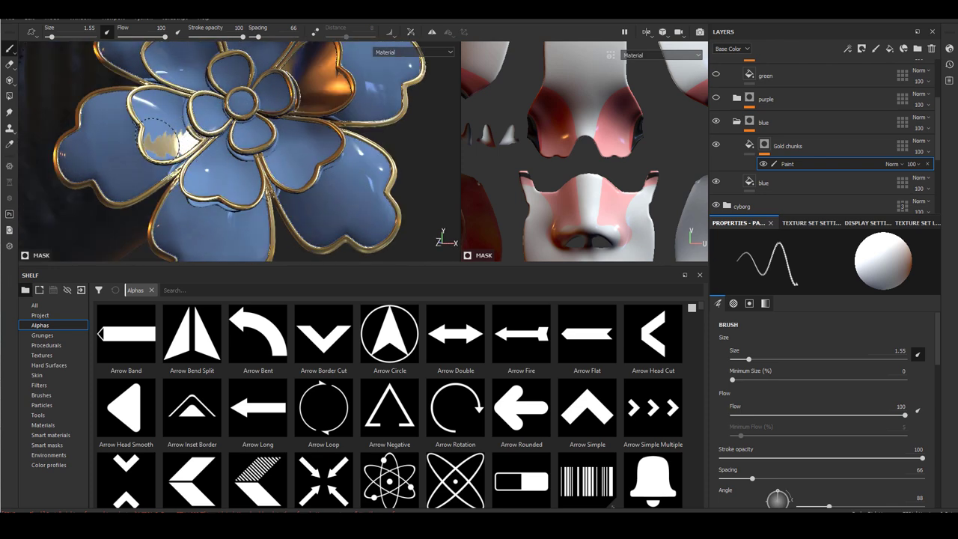
click(757, 360)
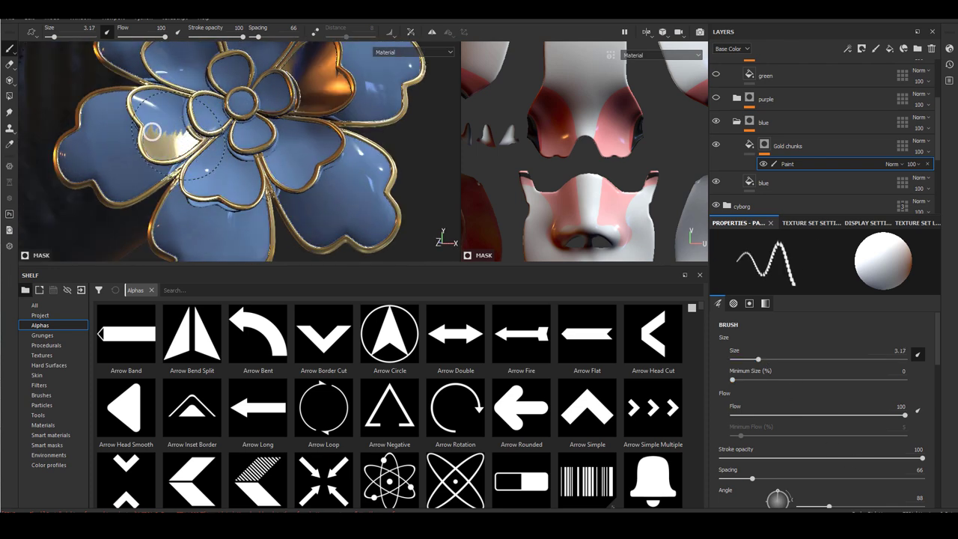
scroll(855, 414, down, 2)
drag(782, 432, 789, 438)
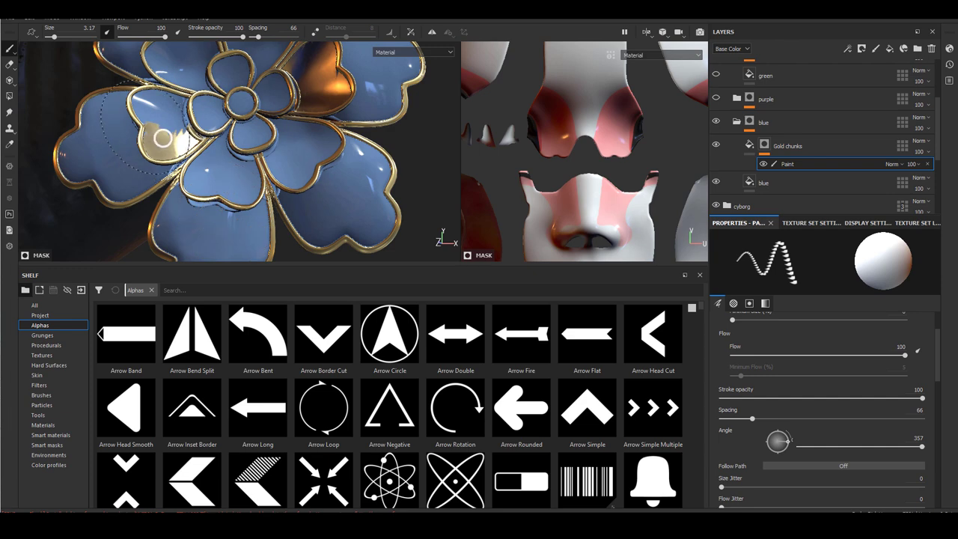
- Paint a gold chunk on the left side of the hanging blossom's lower inner petal
alt+drag(233, 142, 226, 187)
alt+middle_drag(225, 187, 216, 157)
drag(196, 152, 202, 134)
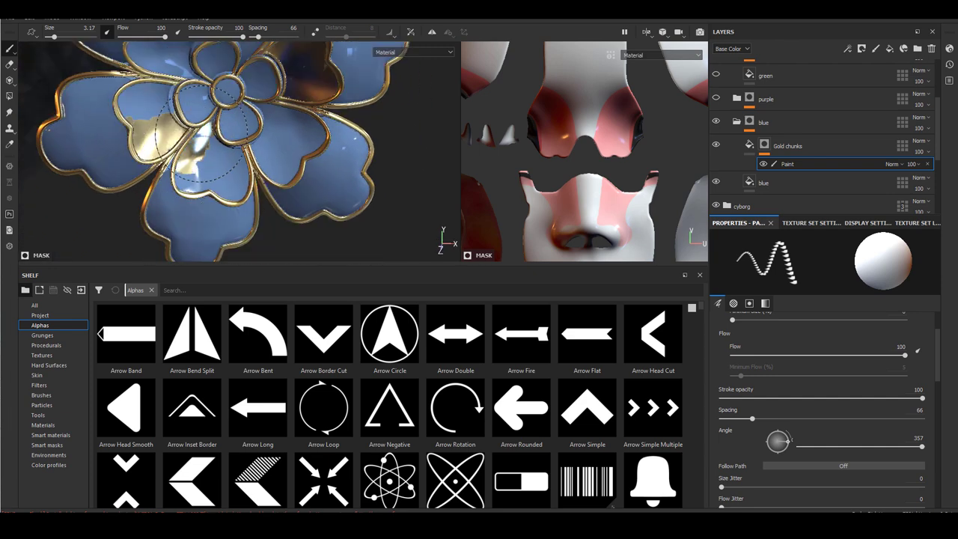
click(186, 180)
- Paint gold chunks on the outer petals of the second blossom below
scroll(186, 183, down, 4)
alt+middle_drag(237, 172, 227, 229)
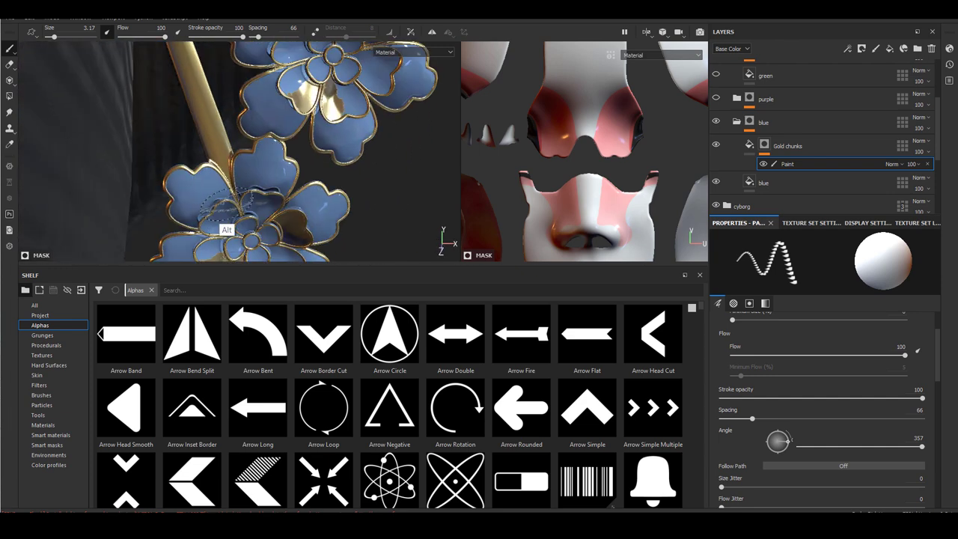
scroll(226, 229, up, 3)
click(265, 140)
mouse_move(262, 135)
mouse_down()
mouse_move(298, 112)
mouse_move(354, 212)
mouse_up()
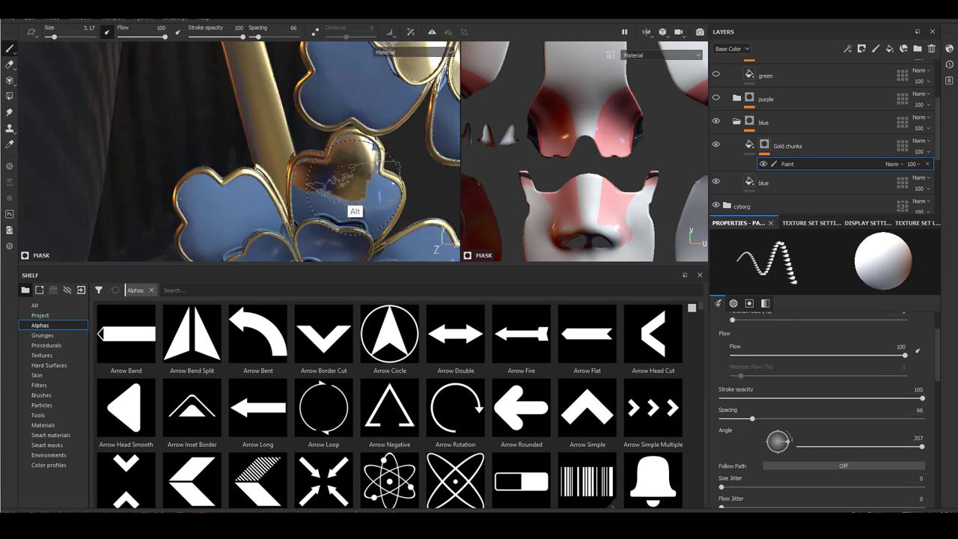
alt+middle_drag(354, 212, 270, 183)
click(258, 172)
drag(258, 172, 236, 157)
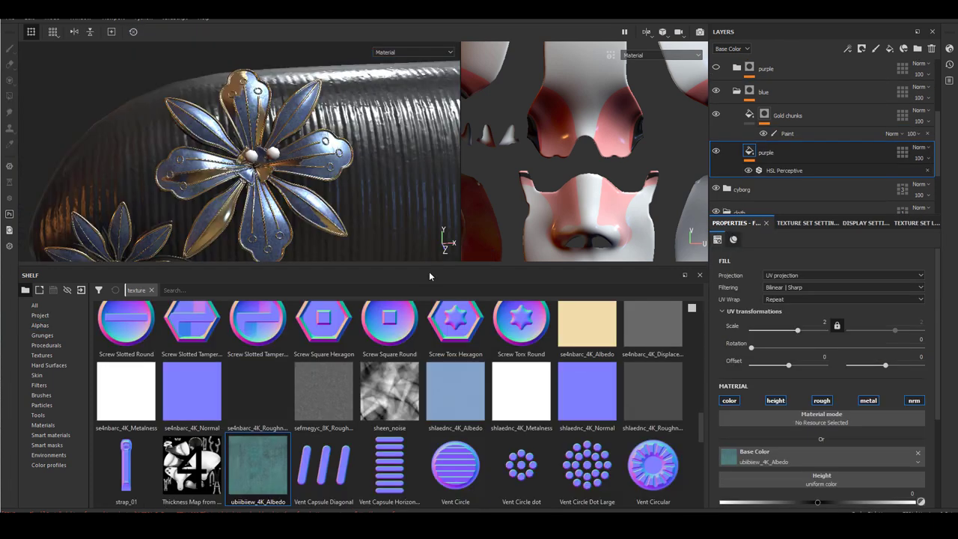
- Duplicate the purple fill layer as blue and recolour it with HSL Perceptive, setting hue to 0.529 and slightly raising lightness
key(ctrl+d)
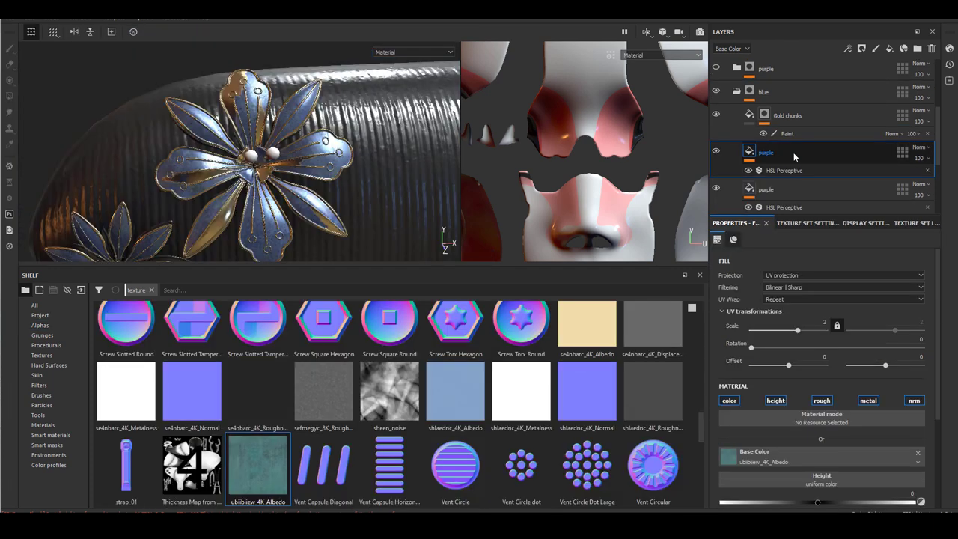
double_click(769, 153)
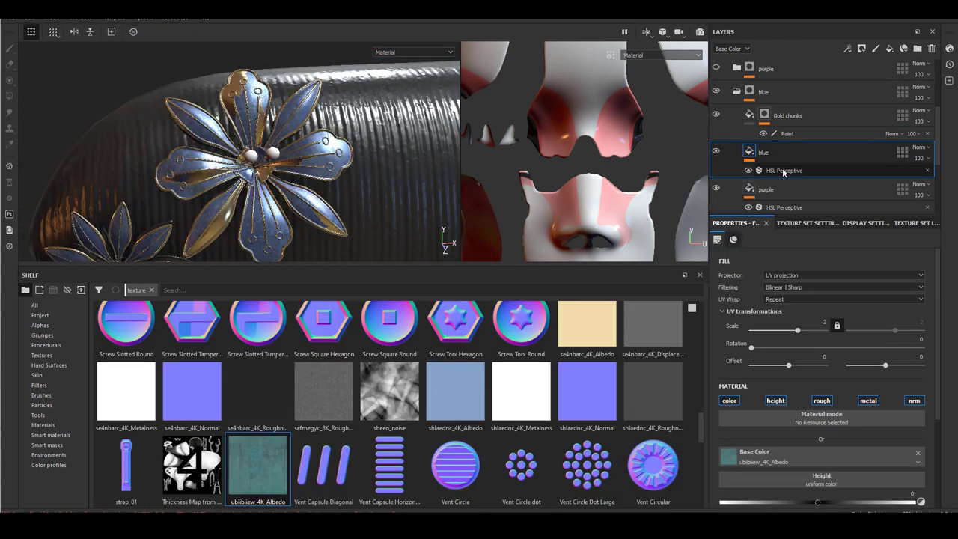
click(782, 170)
mouse_move(828, 333)
mouse_down()
mouse_move(845, 333)
mouse_move(835, 334)
mouse_up()
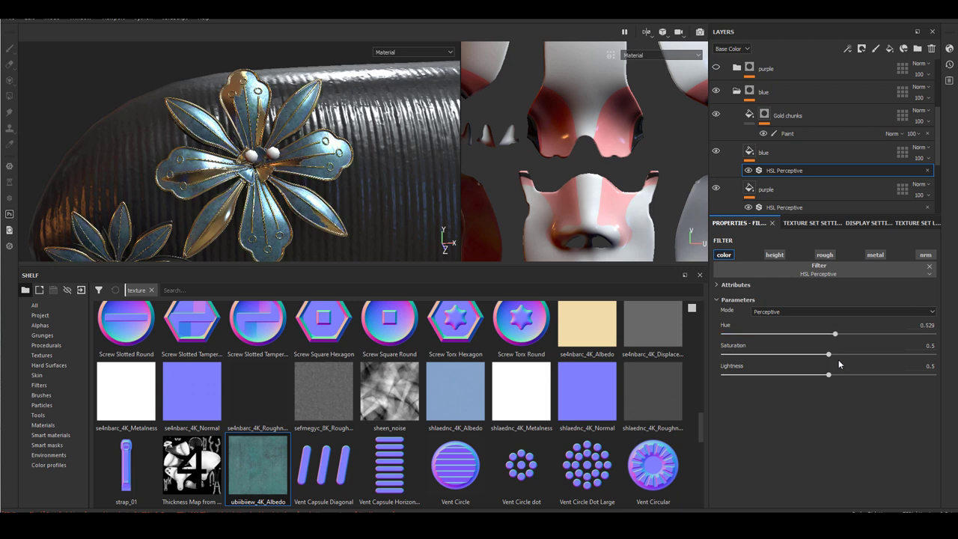
mouse_move(827, 377)
mouse_down()
mouse_move(840, 376)
mouse_move(831, 375)
mouse_up()
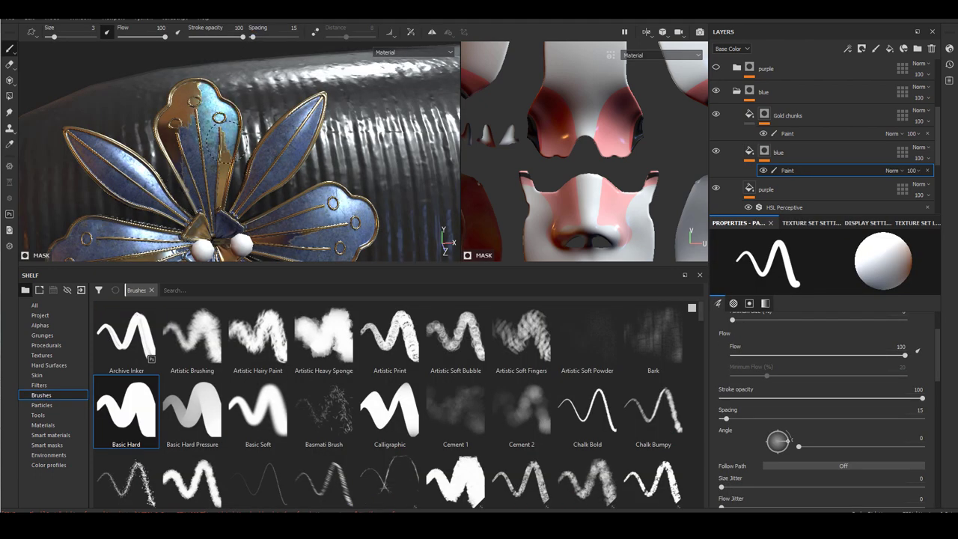
- Paint the blue layer's mask down the flower's upper petal with a size 3 Basic Hard brush
mouse_move(225, 142)
mouse_down()
mouse_move(188, 156)
mouse_move(214, 196)
mouse_up()
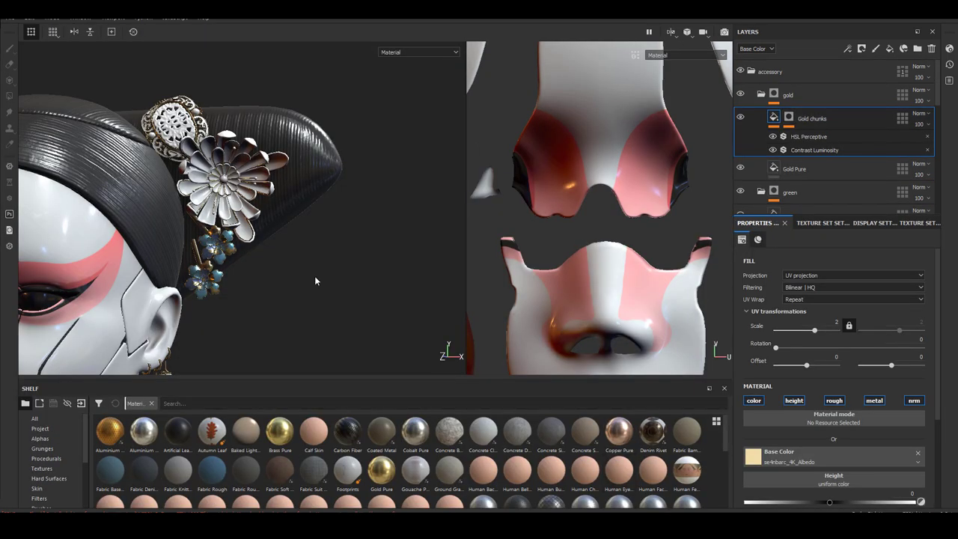
- Rename the green folder as marble and assign the tgzmeekv_8K Albedo, Roughness and Normal maps to its green fill
alt+drag(314, 275, 263, 249)
alt+right_drag(263, 249, 314, 258)
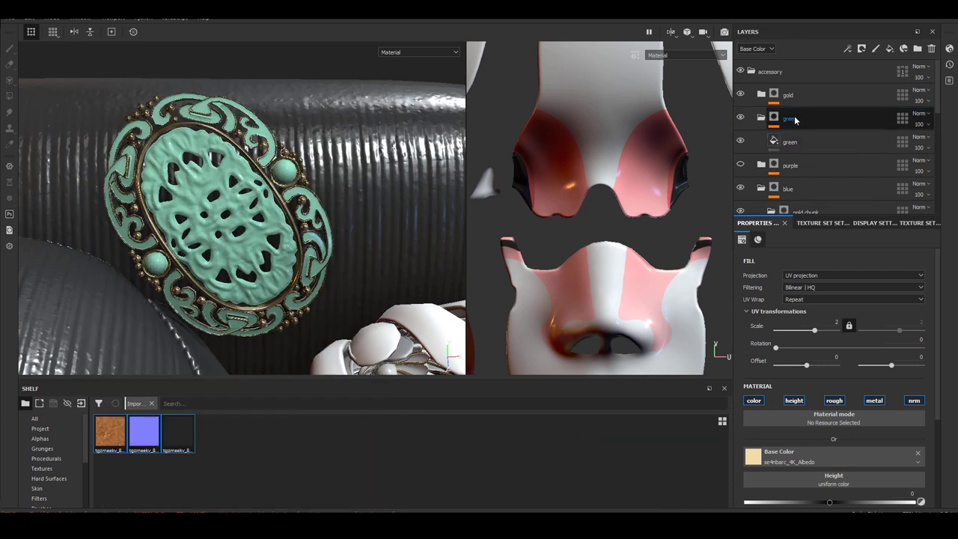
double_click(793, 118)
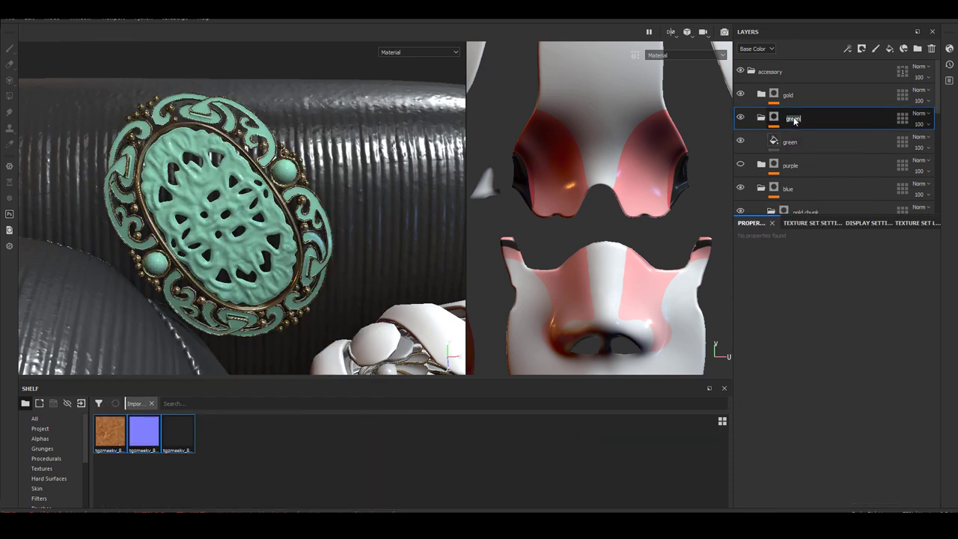
click(789, 142)
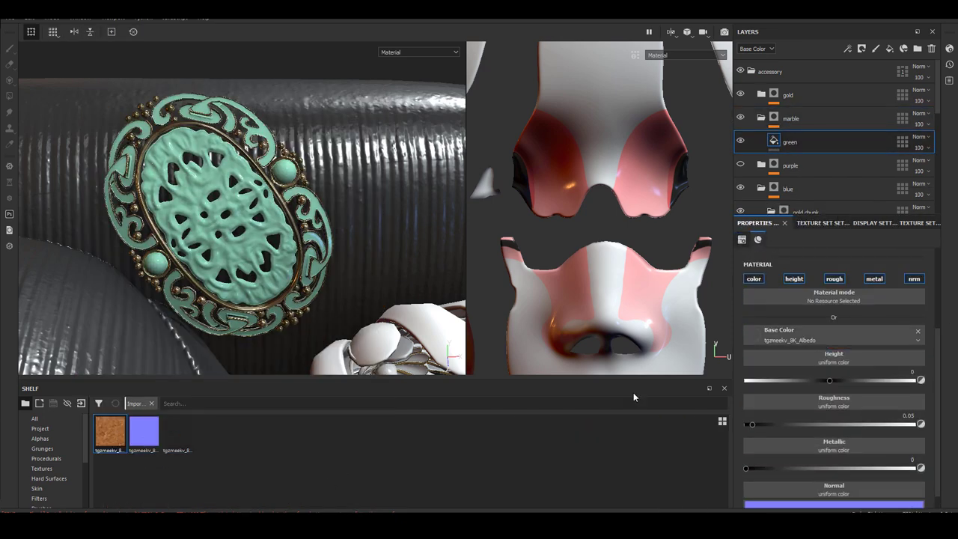
mouse_move(177, 434)
mouse_down()
mouse_move(866, 402)
mouse_move(837, 403)
mouse_up()
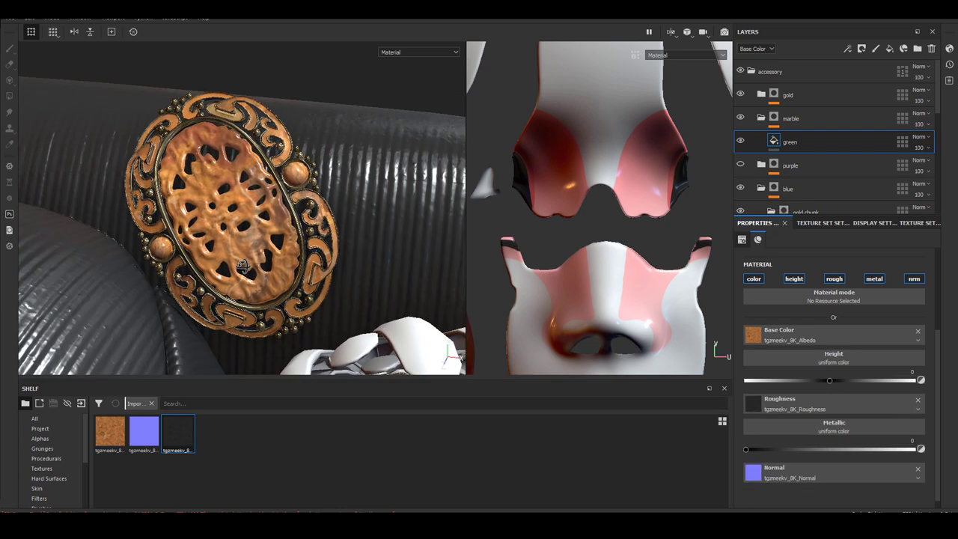
- Add an HSL Perceptive filter to the marble folder's green fill and set its hue to 0.693
click(837, 415)
click(847, 271)
text(hsl)
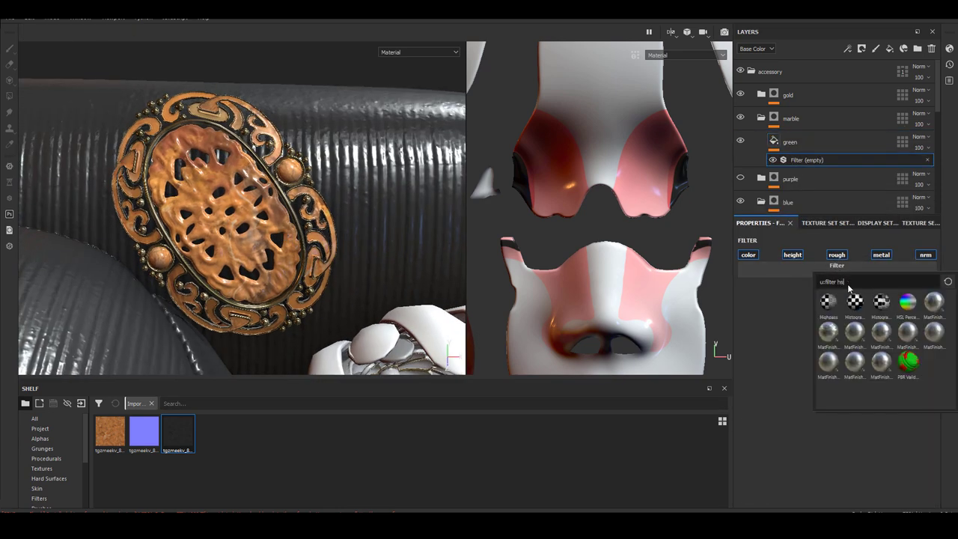
click(833, 302)
drag(842, 334, 876, 335)
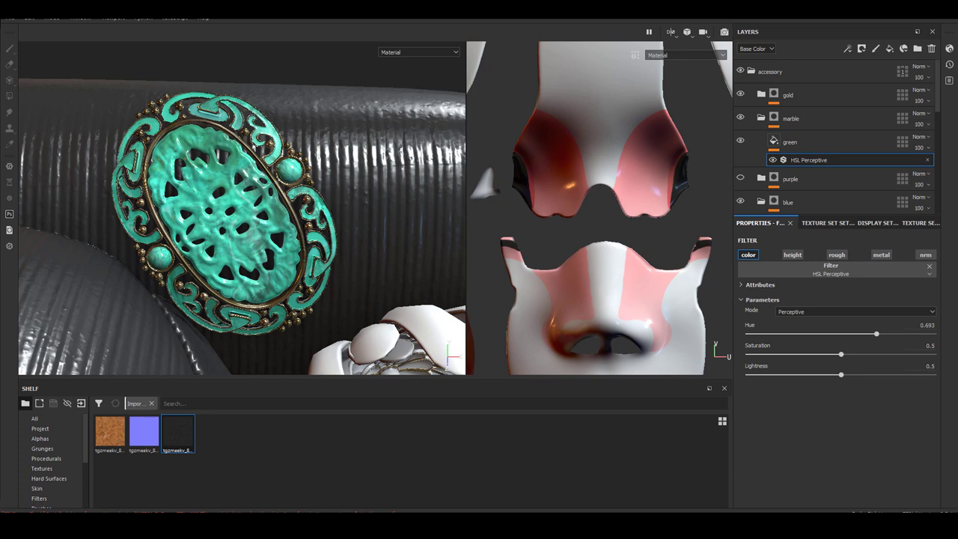
- Bring up the jade brooch reference image, keep it always on top and place it beside the model
key(alt+Tab)
drag(562, 141, 518, 284)
double_click(382, 359)
right_click(380, 350)
mouse_move(449, 264)
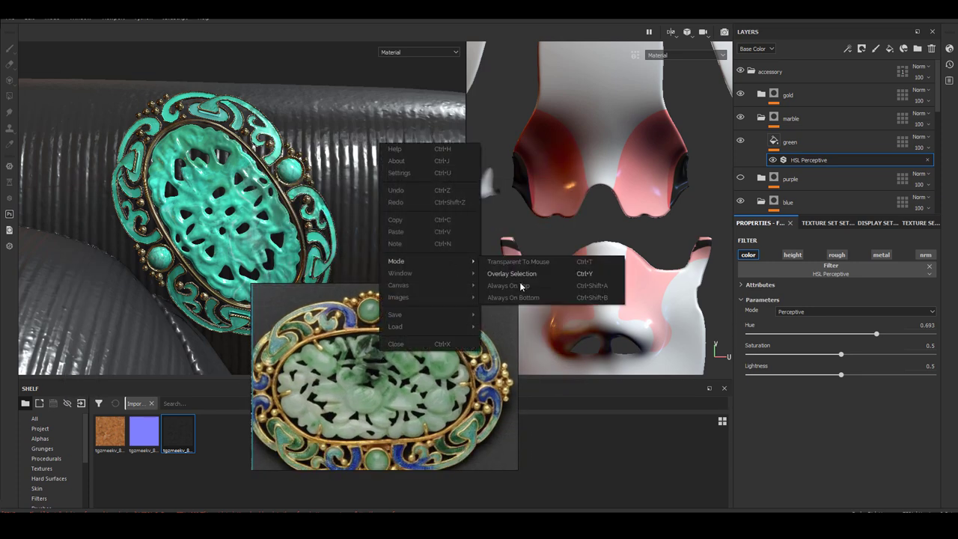
click(521, 285)
right_drag(438, 351, 211, 414)
- Lower the green marble fill's saturation in its HSL Perceptive filter
drag(871, 338, 872, 337)
drag(840, 355, 819, 356)
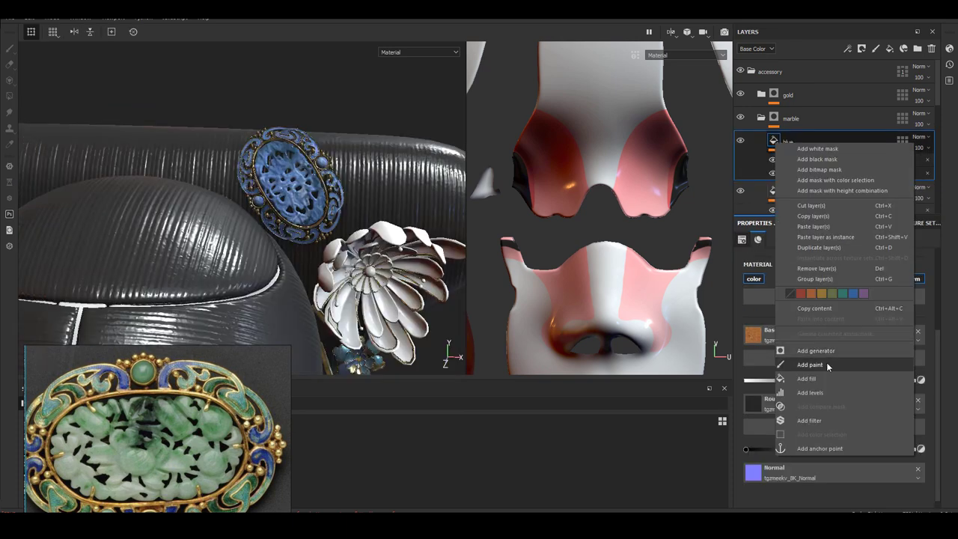
- Add a black mask with a paint effect to the blue marble layer and paint the brooch's enamel swirls using the Artistic Heavy Sponge brush at size 1
click(790, 143)
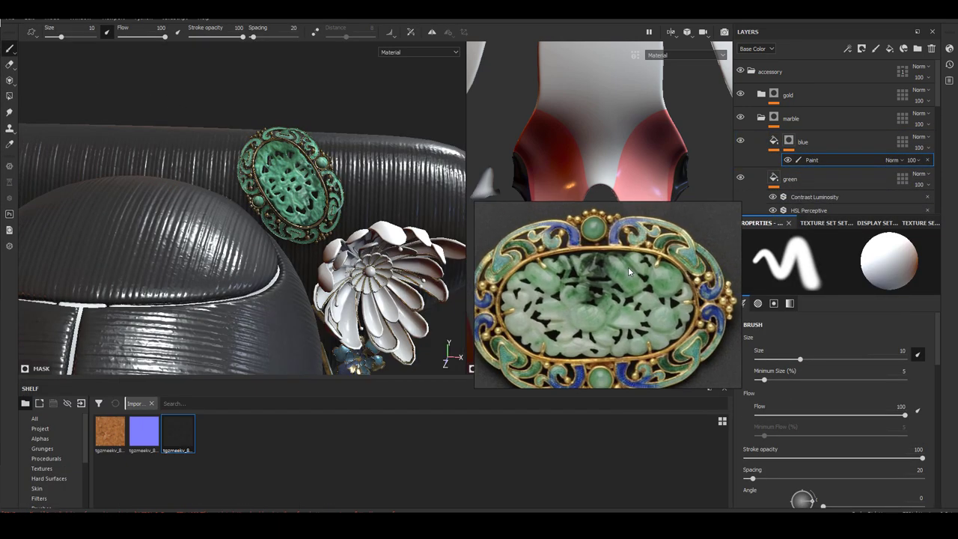
scroll(49, 490, down, 2)
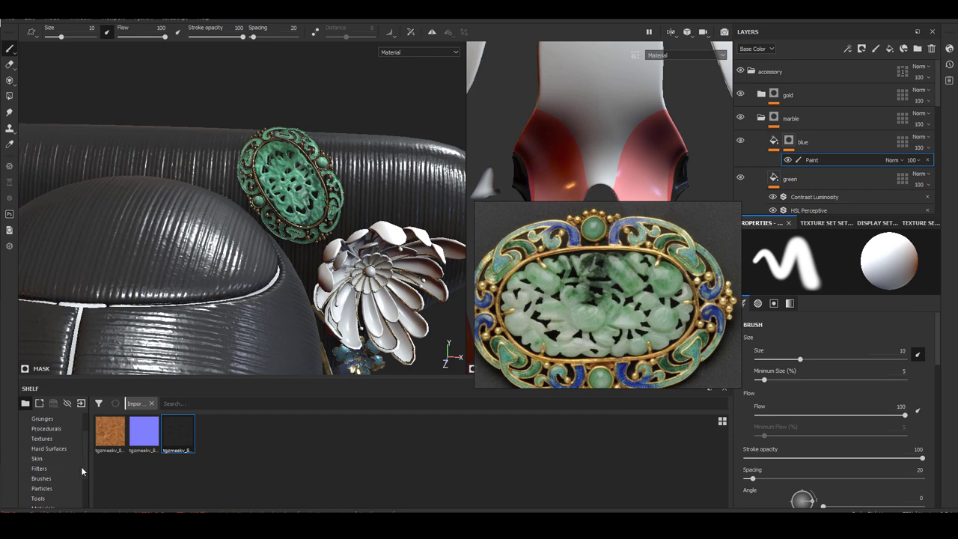
click(75, 477)
click(212, 433)
scroll(323, 177, up, 10)
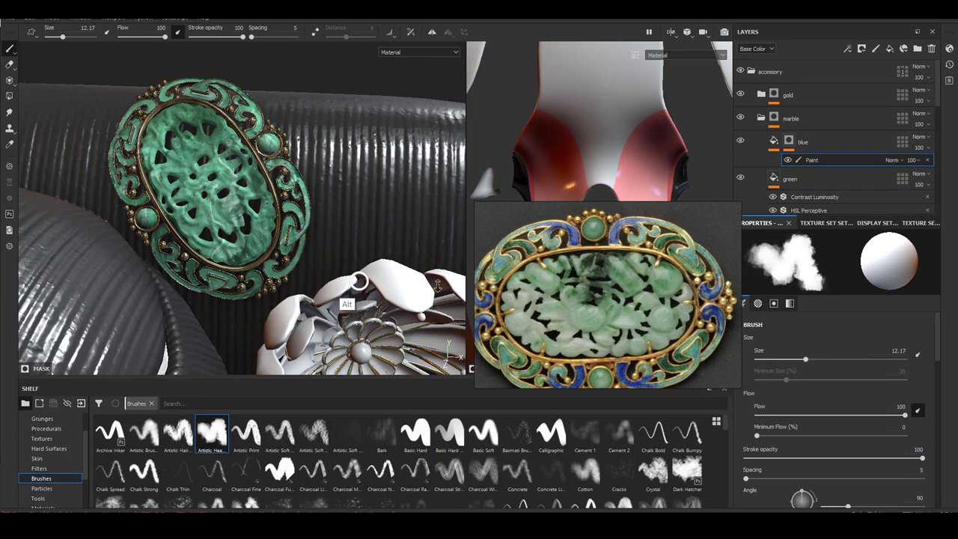
click(76, 27)
text(1)
key(Return)
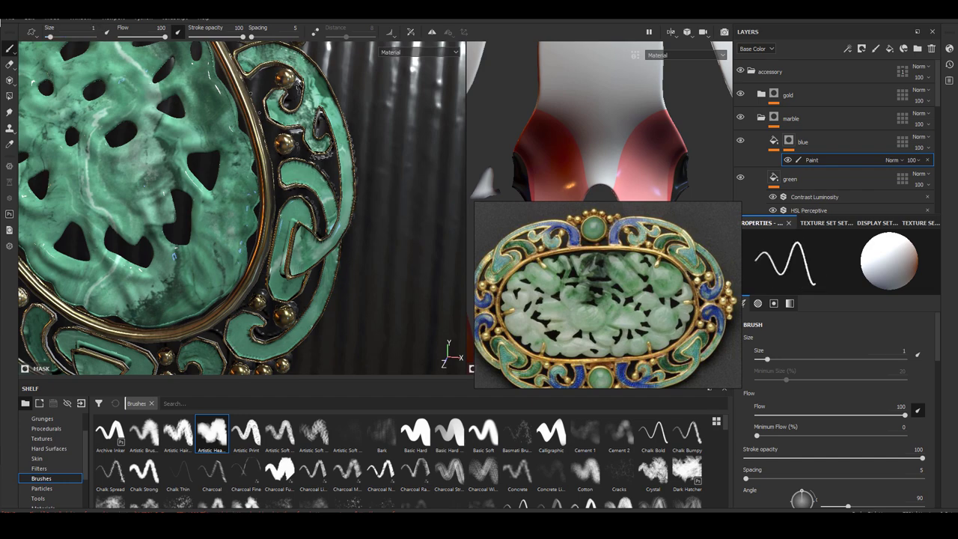
alt+middle_drag(302, 175, 380, 315)
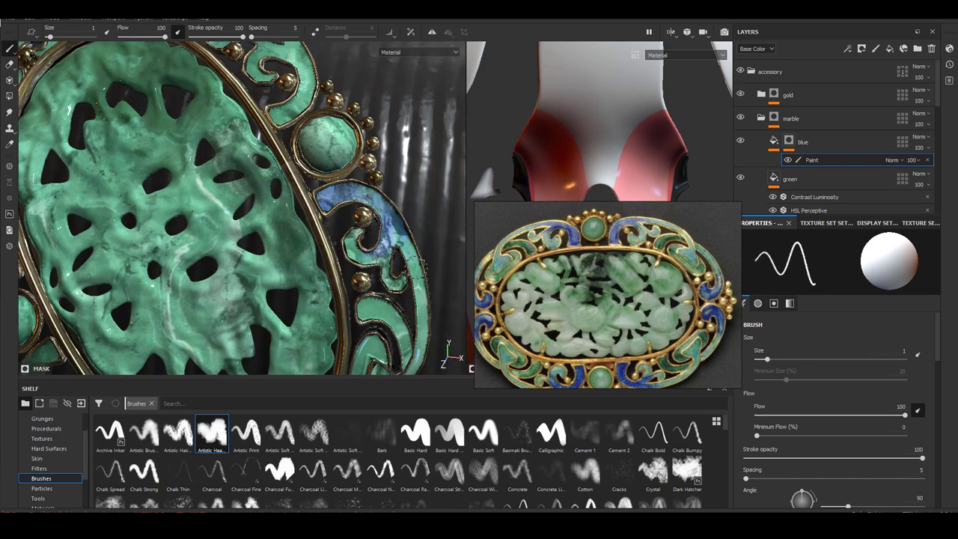
alt+middle_drag(370, 174, 351, 214)
- Add a black mask with a paint effect to the light green marble layer
right_click(773, 118)
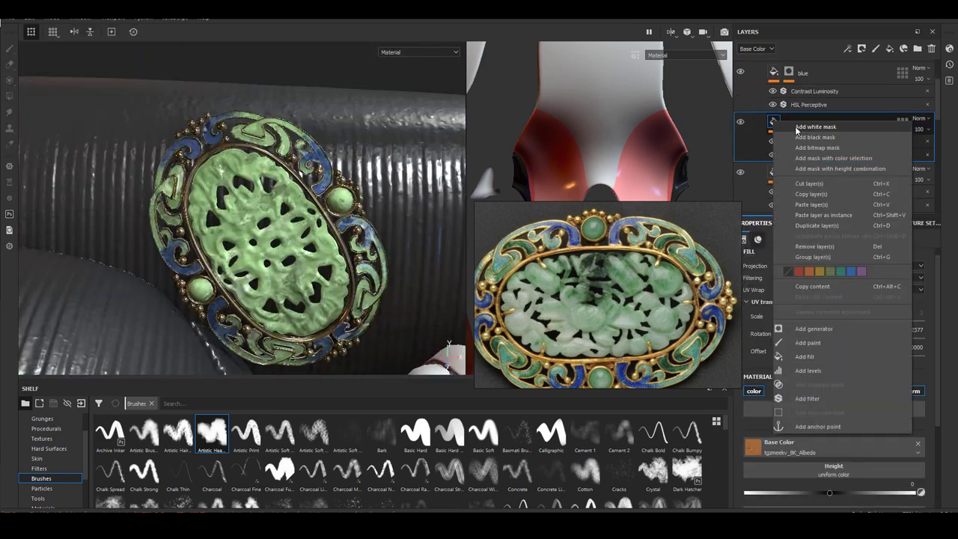
click(811, 137)
right_click(790, 121)
click(817, 337)
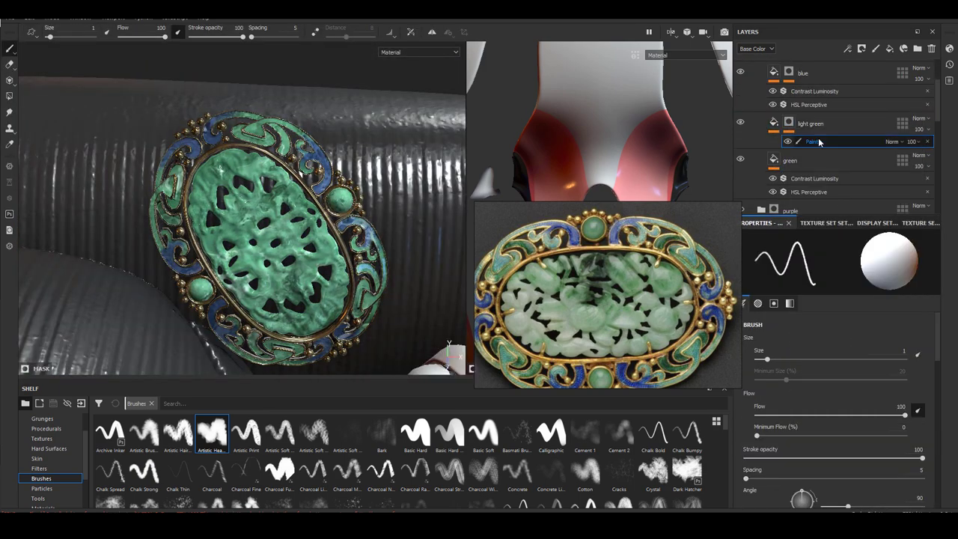
- Paint light green patches onto the brooch with the brush size set to 3
alt+drag(213, 226, 188, 216)
click(75, 27)
text(3)
key(Return)
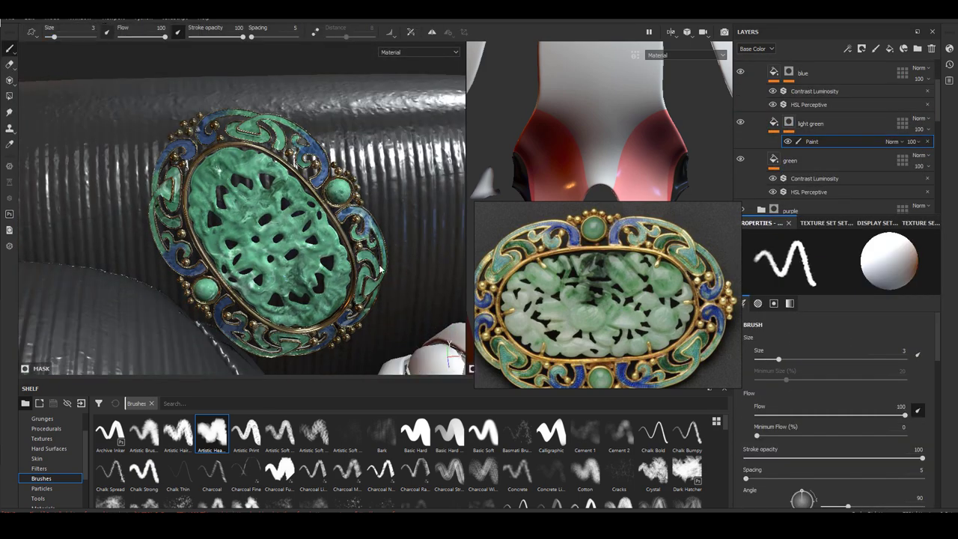
mouse_move(265, 254)
alt+mouse_down()
mouse_move(217, 243)
mouse_move(204, 213)
mouse_move(270, 239)
mouse_move(292, 262)
mouse_move(288, 326)
alt+mouse_up()
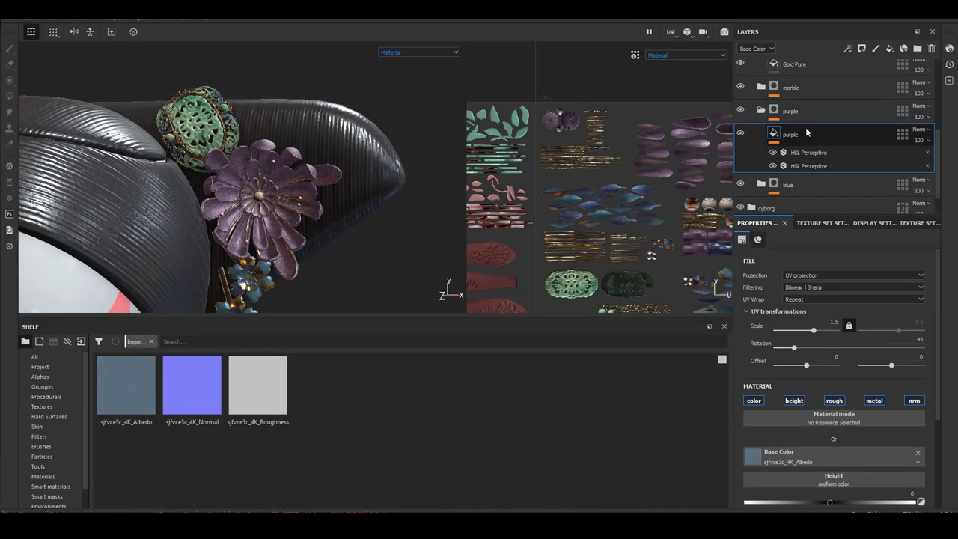
- Create a folder named gold above the purple fill inside the purple folder
click(917, 48)
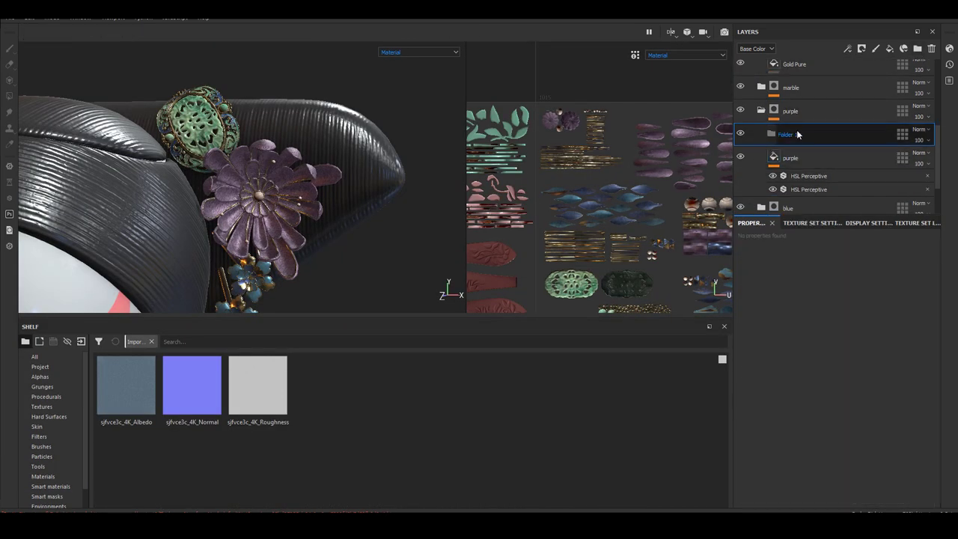
double_click(786, 134)
text(d)
- Copy the Gold chunks and Gold Pure layers into the purple folder's new gold folder
drag(939, 136, 939, 166)
click(822, 118)
shift+click(807, 169)
right_click(807, 169)
click(830, 184)
click(800, 111)
key(ctrl+v)
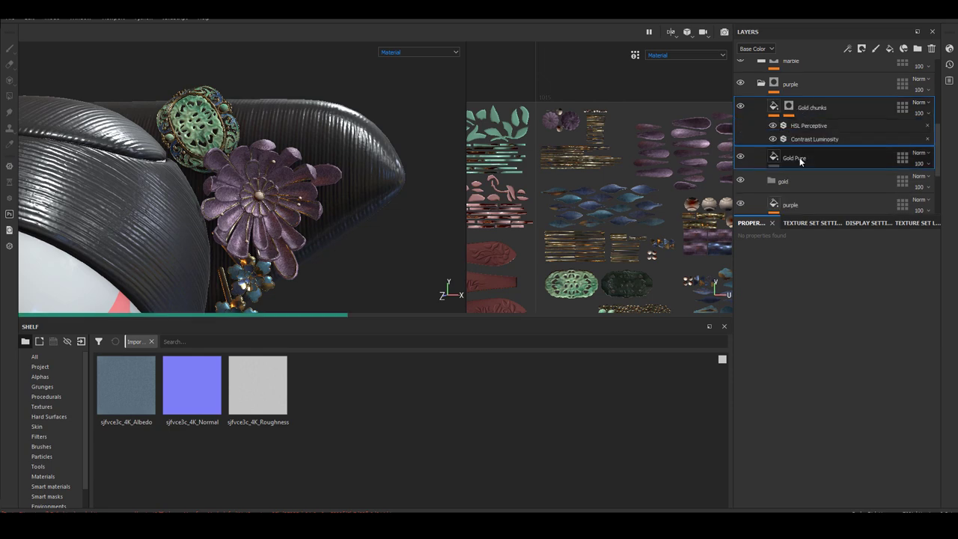
drag(800, 159, 799, 180)
- Give the flower's gold folder a black mask and add a fill effect to that mask
click(771, 107)
alt+right_drag(301, 210, 538, 222)
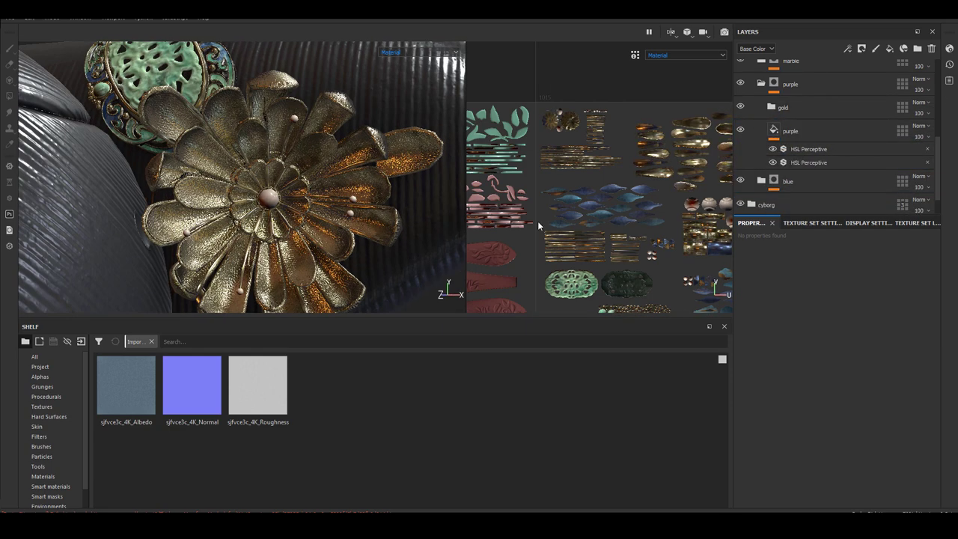
right_click(770, 106)
click(823, 121)
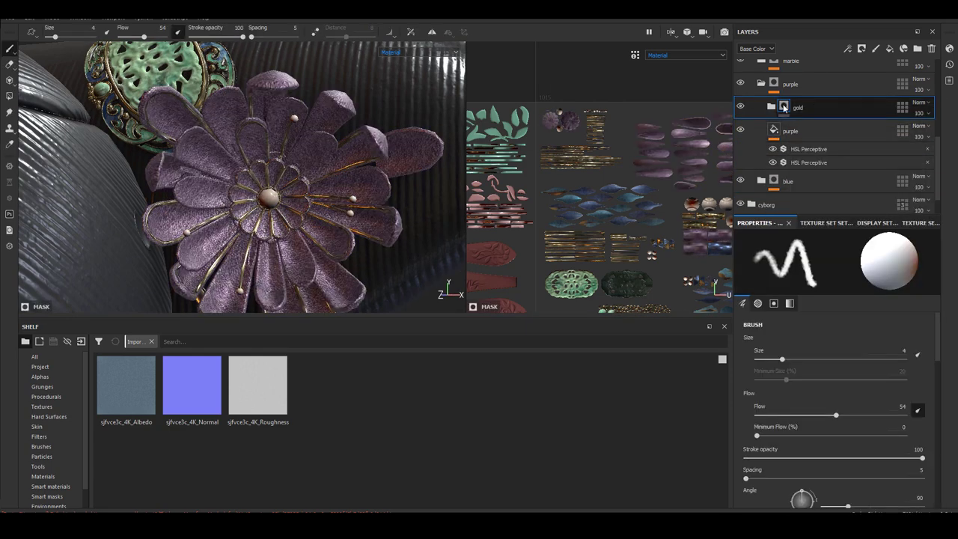
right_click(784, 106)
click(819, 330)
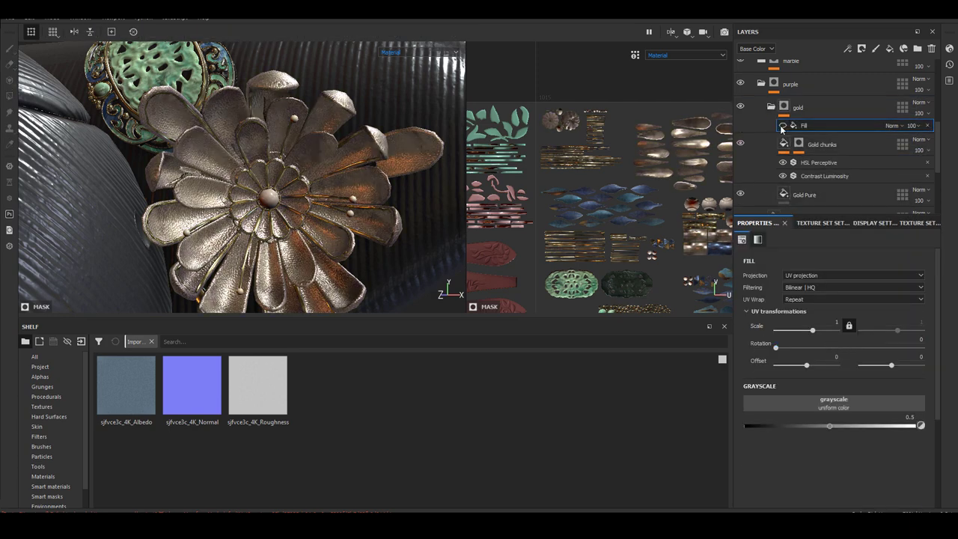
- Import tile_costumefivea_bump3_u1_v1.jpg into the project as a texture and assign it as the mask fill's grayscale
drag(130, 378, 837, 405)
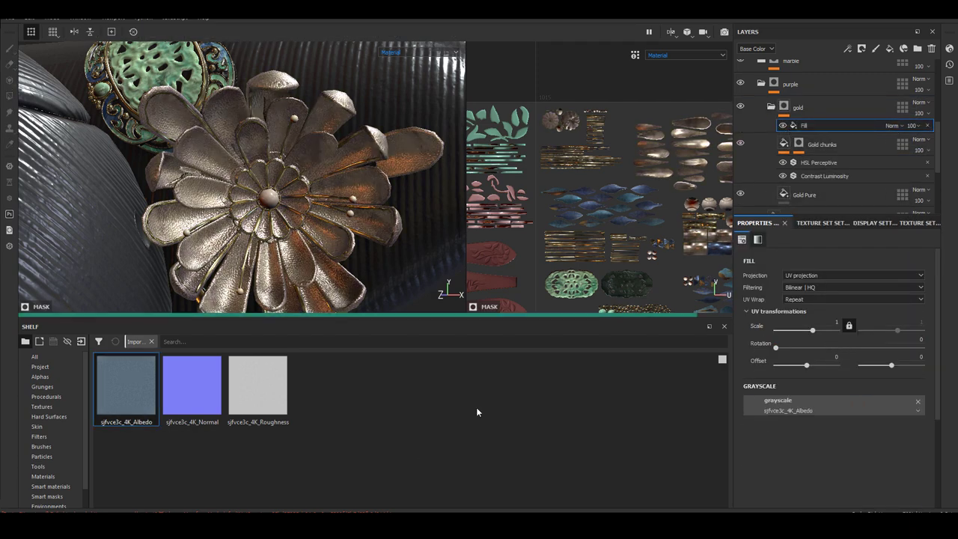
click(918, 403)
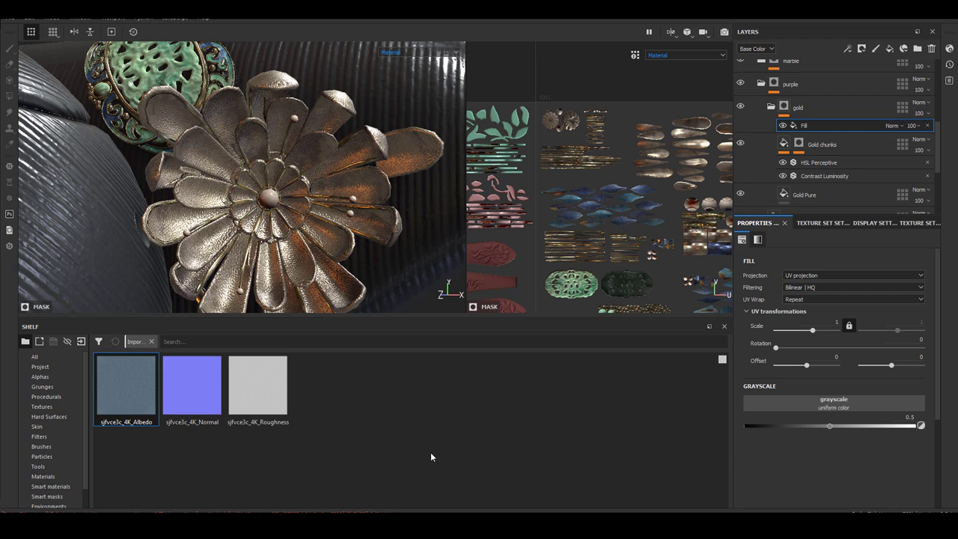
click(605, 163)
click(619, 190)
click(607, 384)
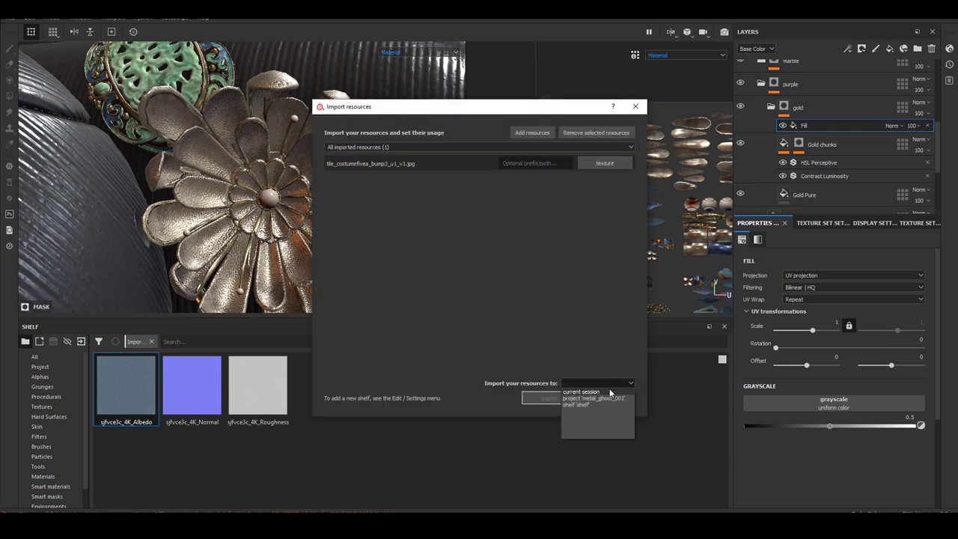
click(595, 399)
click(551, 397)
drag(192, 466, 838, 404)
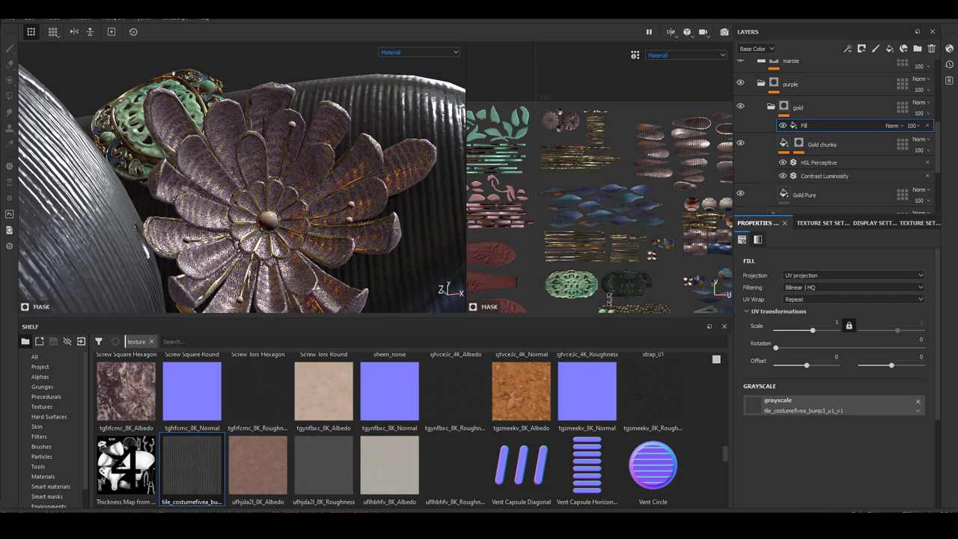
- Set the mask fill's UV scale to 2 and its rotation to 45
text(2)
key(Return)
click(923, 340)
text(45)
key(Return)
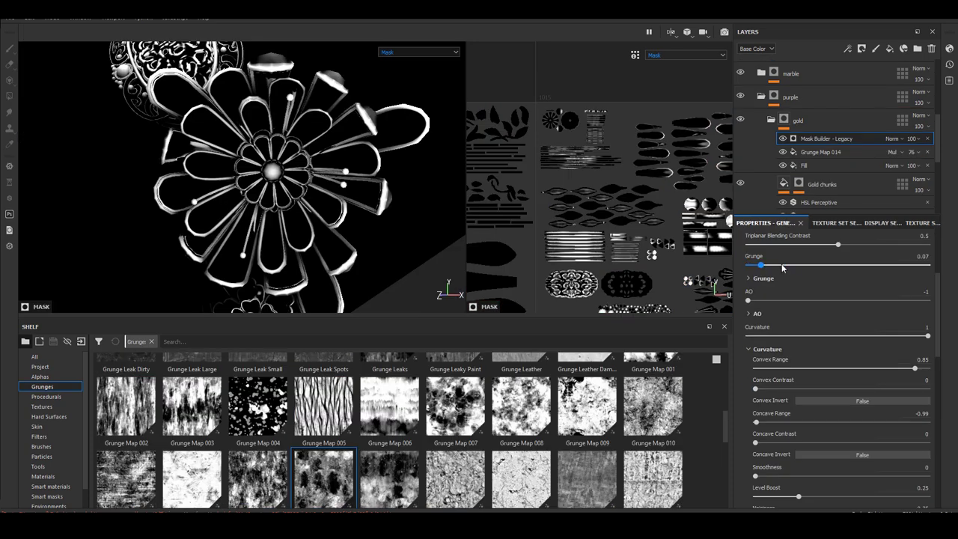
- Set the Mask Builder's Grunge to 0.9 and its blending mode to Screen, and move Grunge Map 014 above it
drag(846, 267, 909, 266)
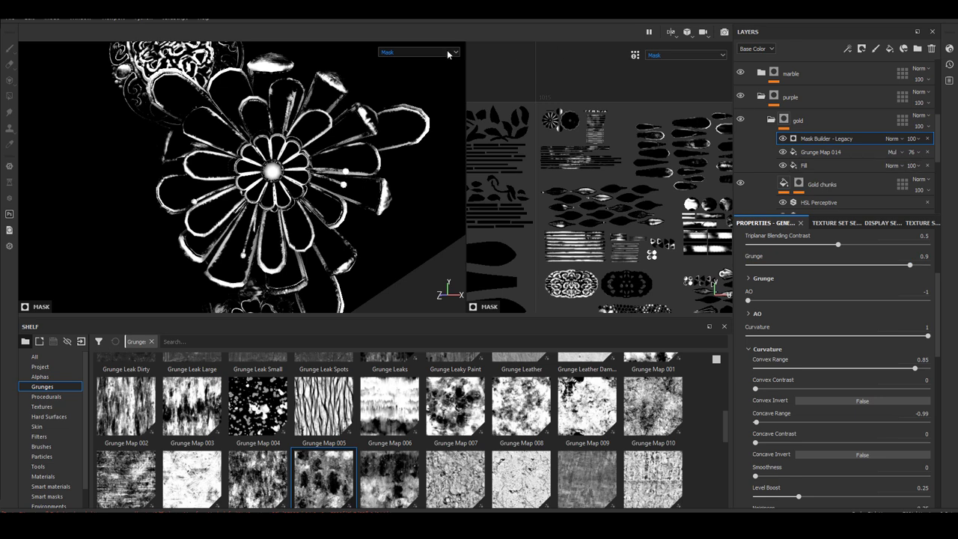
key(m)
click(903, 149)
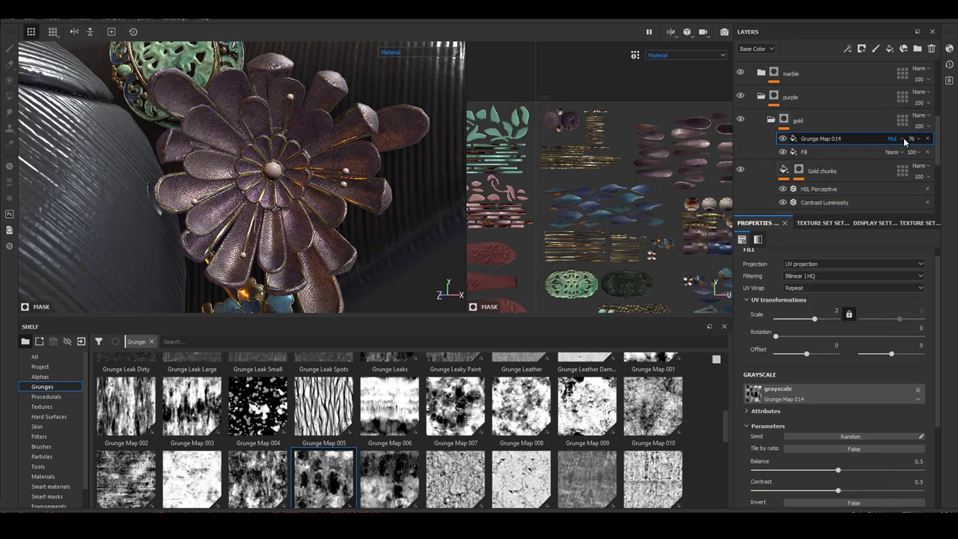
click(904, 141)
click(893, 297)
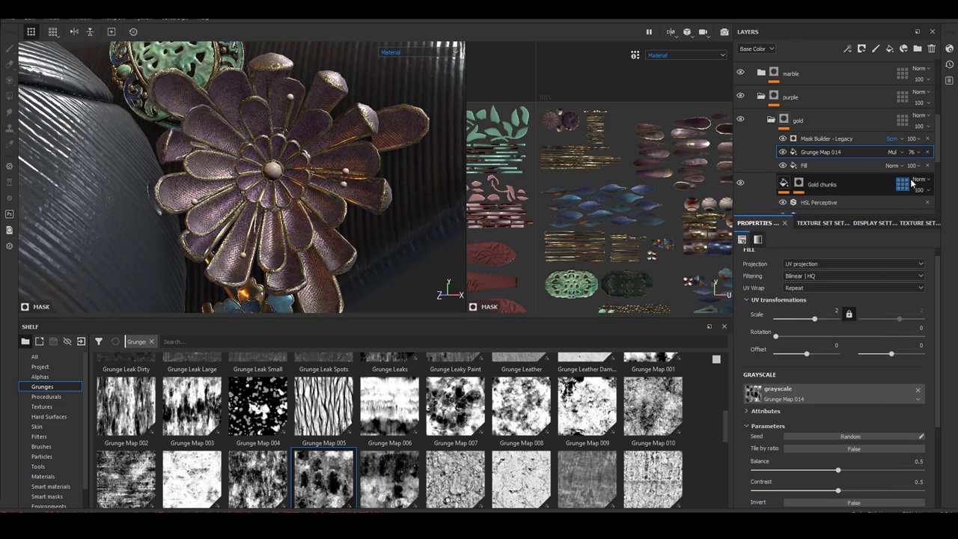
drag(828, 152, 828, 138)
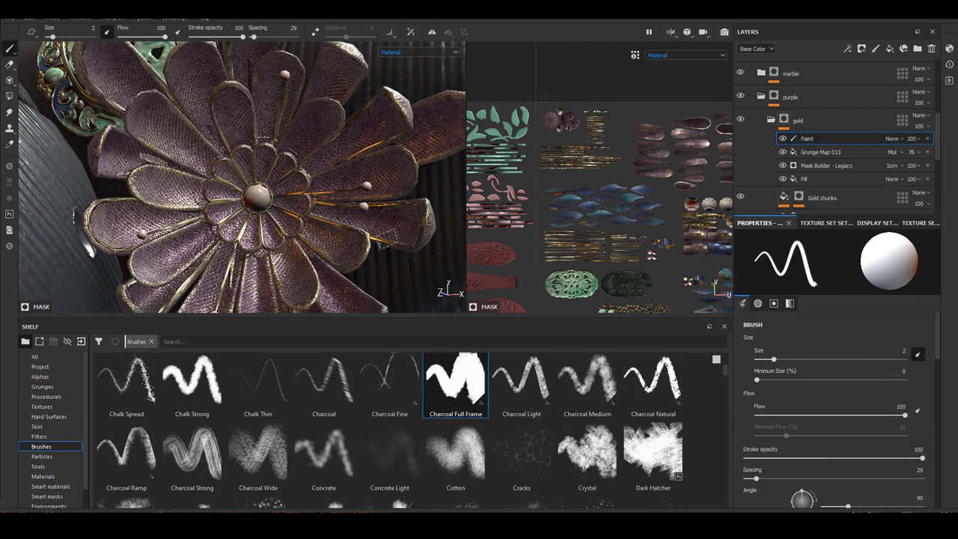
- Paint gold onto the flower's small central petals using the Charcoal Full Frame brush at size 1 with a 7% minimum size
mouse_move(322, 147)
alt+mouse_down()
mouse_move(317, 161)
mouse_move(195, 82)
alt+mouse_up()
drag(53, 35, 50, 35)
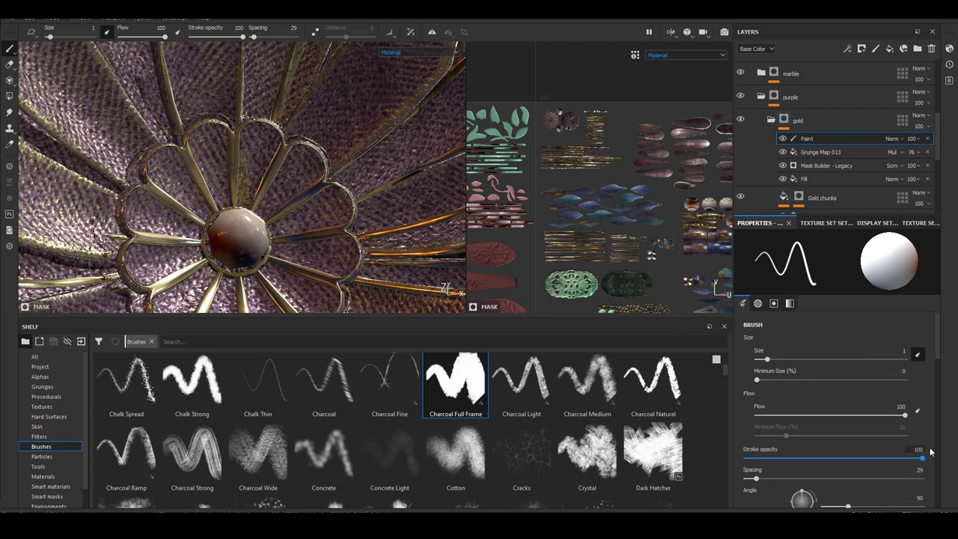
click(761, 380)
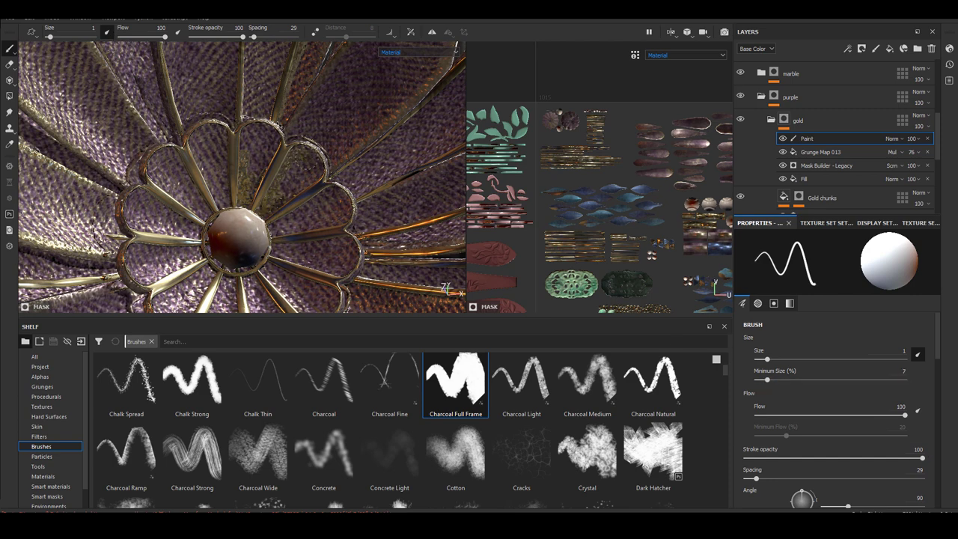
alt+drag(315, 175, 282, 190)
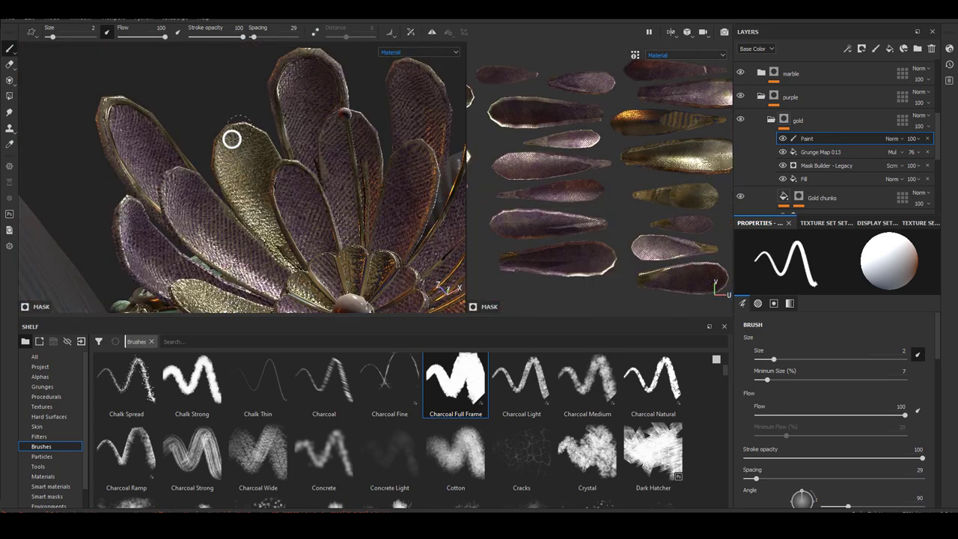
- Paint gold over several whole outer petals of the purple flower with the brush at size 2
alt+drag(243, 149, 462, 262)
alt+middle_drag(658, 218, 580, 217)
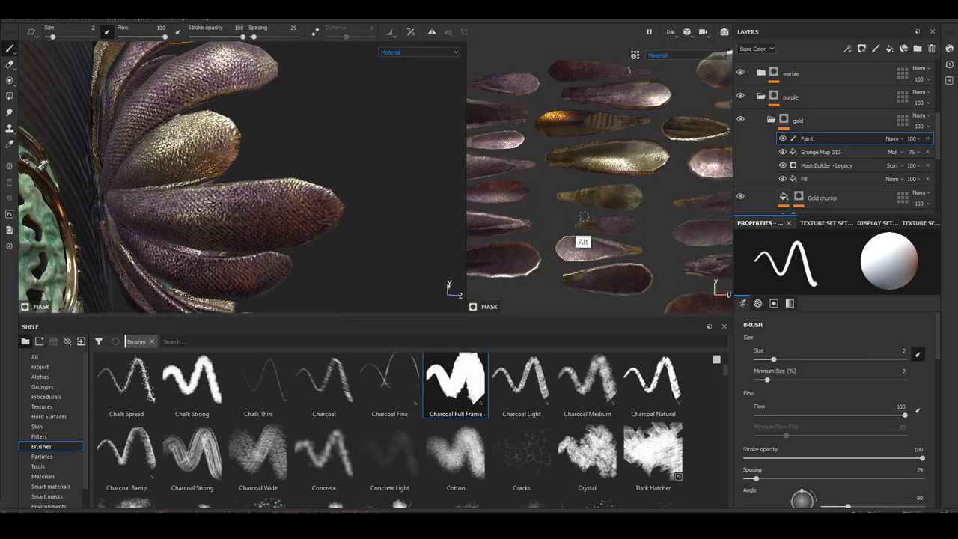
mouse_move(580, 217)
alt+right_down()
mouse_move(652, 216)
mouse_move(598, 217)
alt+right_up()
alt+drag(239, 187, 314, 199)
drag(144, 142, 129, 213)
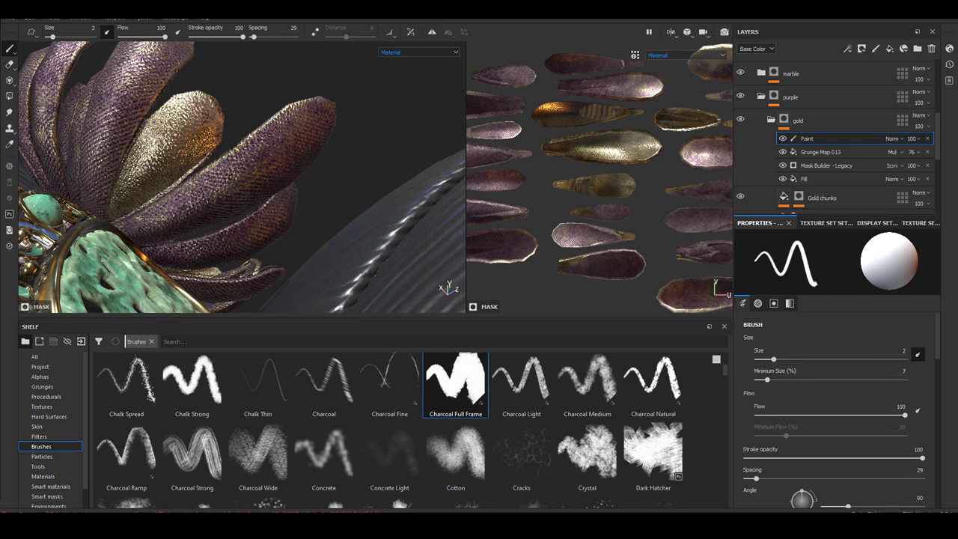
mouse_move(214, 116)
mouse_down()
mouse_move(156, 128)
mouse_move(181, 125)
mouse_up()
- Examine the flower's gold petals, the other hair accessories and the whole bust from several angles
alt+drag(194, 125, 258, 124)
alt+right_drag(259, 124, 195, 165)
alt+drag(194, 165, 314, 187)
alt+right_drag(315, 187, 281, 198)
alt+middle_drag(280, 198, 299, 216)
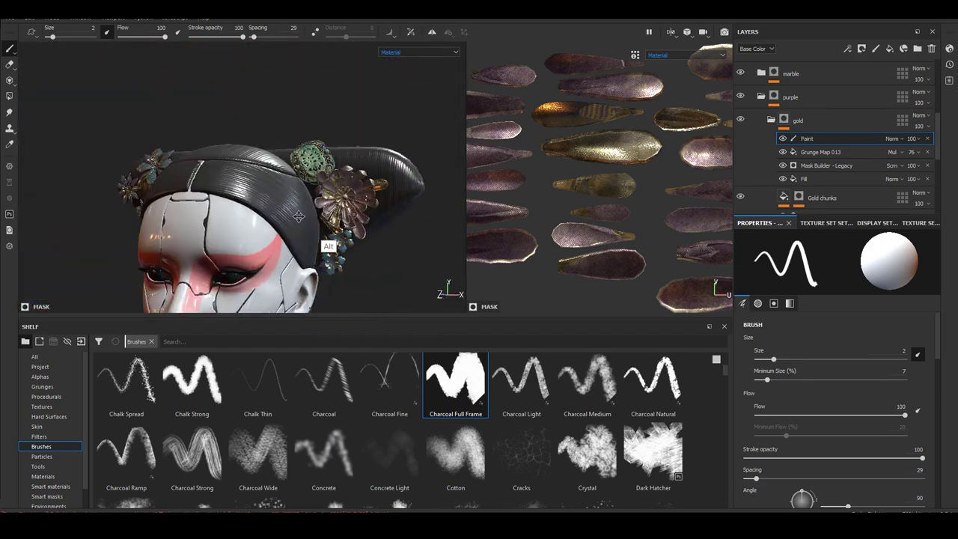
alt+drag(298, 216, 186, 211)
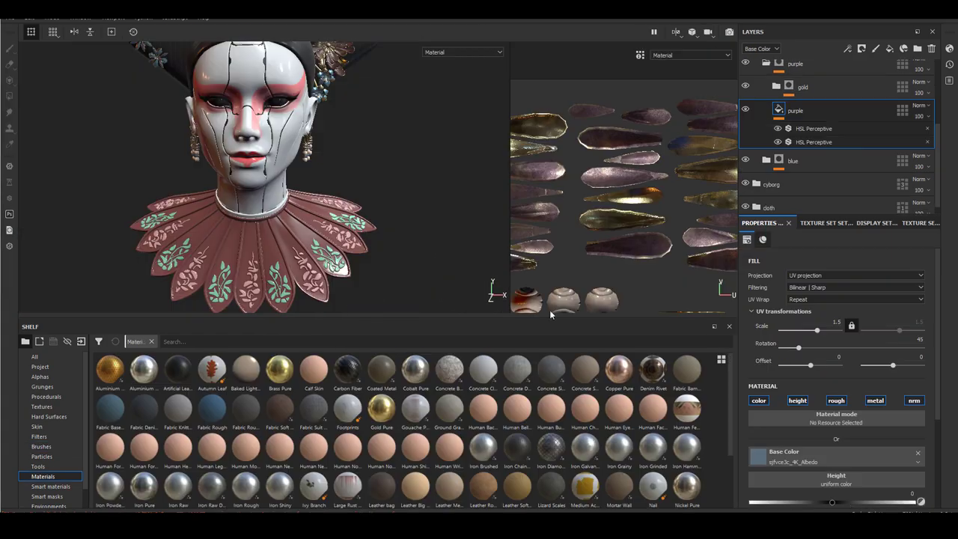
alt+drag(332, 202, 337, 224)
alt+right_drag(337, 224, 374, 202)
alt+middle_drag(323, 68, 314, 170)
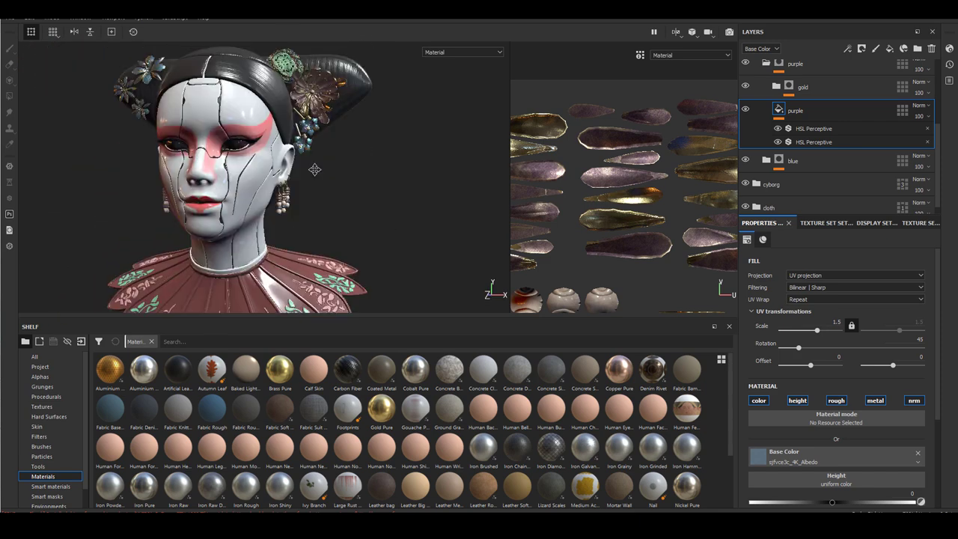
alt+drag(314, 169, 343, 193)
alt+middle_drag(343, 192, 375, 155)
- Copy the purple fill layer with its HSL Perceptive filters into the cloth's pattern green folder
click(765, 64)
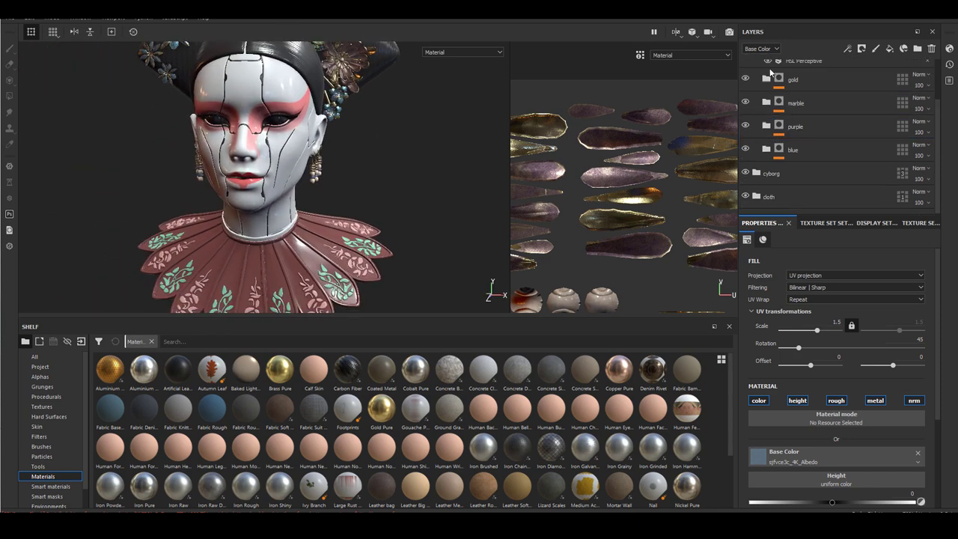
scroll(769, 73, up, 5)
click(756, 71)
click(757, 118)
click(765, 164)
click(805, 189)
key(ctrl+v)
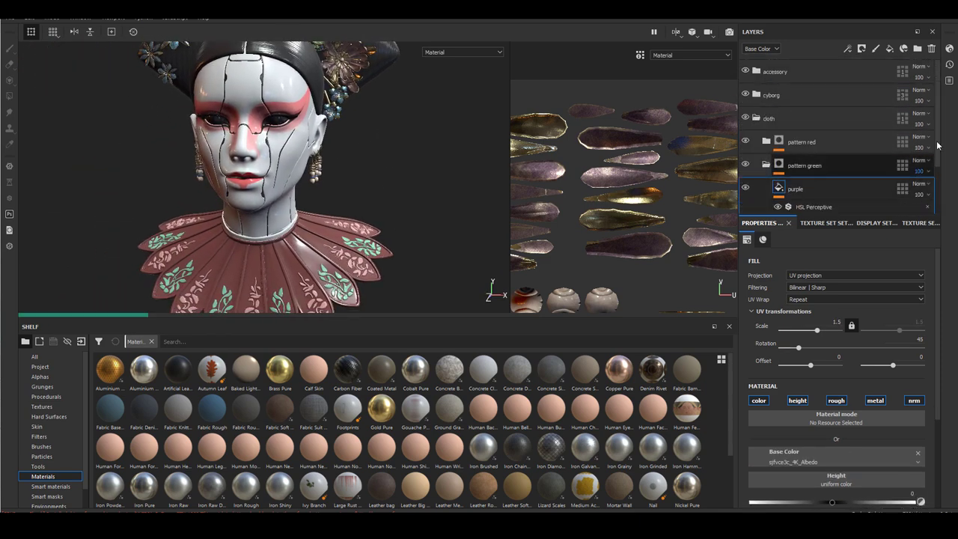
- Delete the old fill layer from the pattern green folder, leaving only the copied purple layer for the green leaves
drag(937, 145, 937, 191)
click(825, 172)
key(Delete)
click(825, 164)
alt+middle_drag(280, 274, 309, 133)
scroll(308, 129, up, 5)
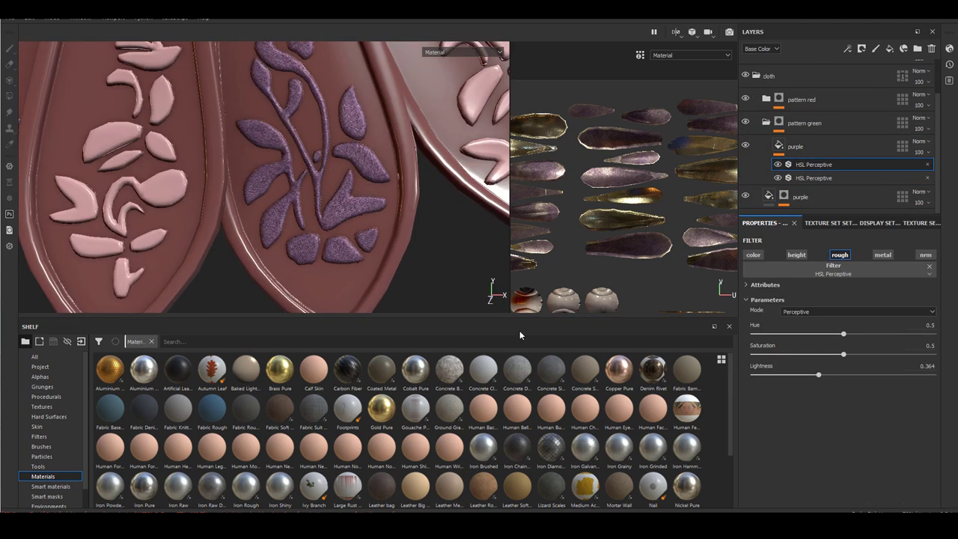
- Recolour the copied purple fill with HSL Perceptive hue 0.454, saturation 0.561 and lightness 0.38, and delete the pattern red folder
click(795, 146)
drag(817, 329, 835, 333)
click(811, 165)
click(816, 178)
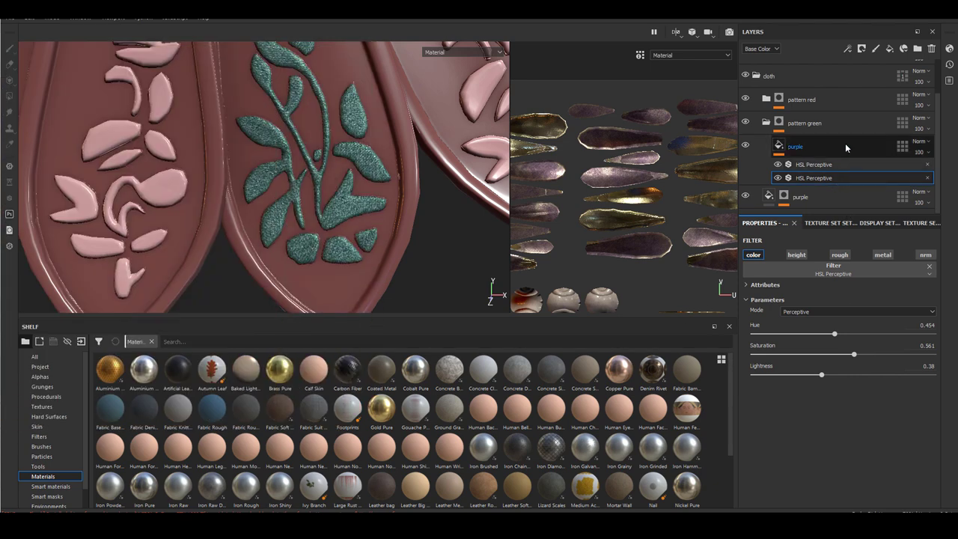
click(823, 99)
key(Delete)
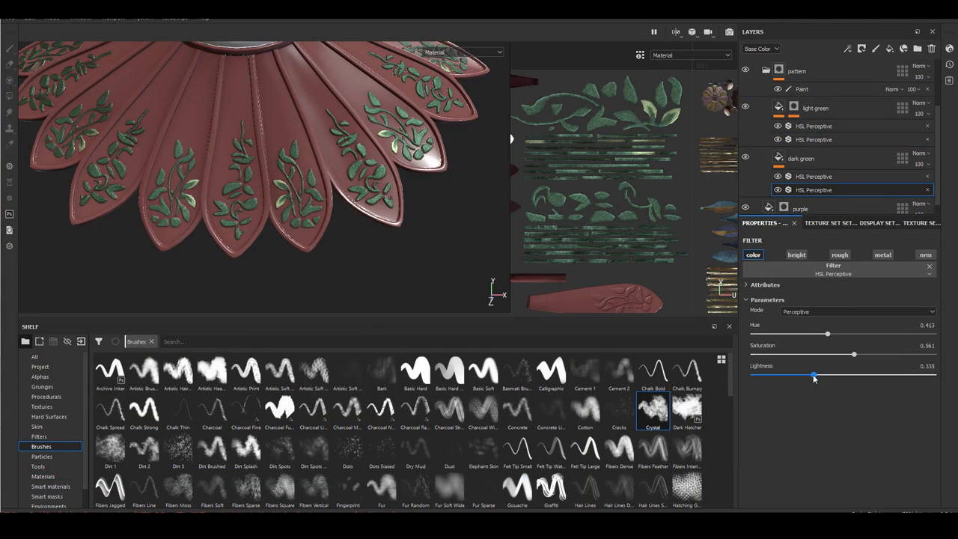
- Set the dark green layer's lower HSL Perceptive filter to hue 0.38 and lightness 0.338
drag(814, 378, 815, 377)
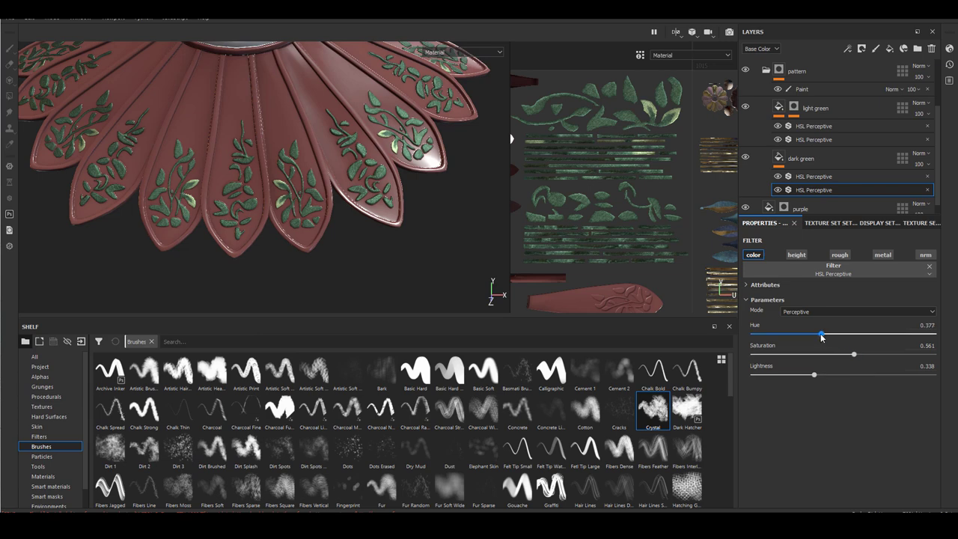
drag(820, 337, 821, 337)
alt+middle_drag(280, 251, 252, 217)
mouse_move(252, 218)
alt+right_down()
mouse_move(406, 267)
mouse_move(342, 252)
alt+right_up()
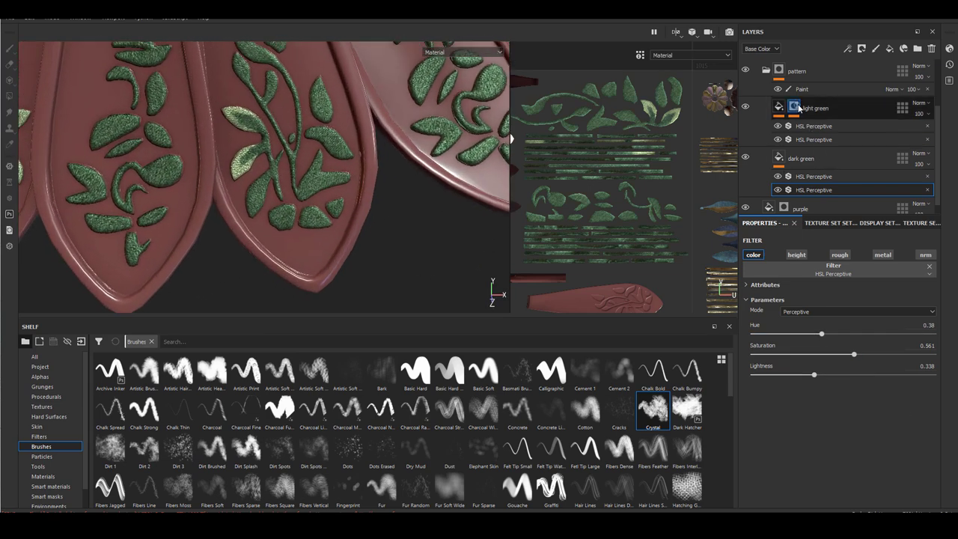
alt+right_drag(292, 213, 298, 202)
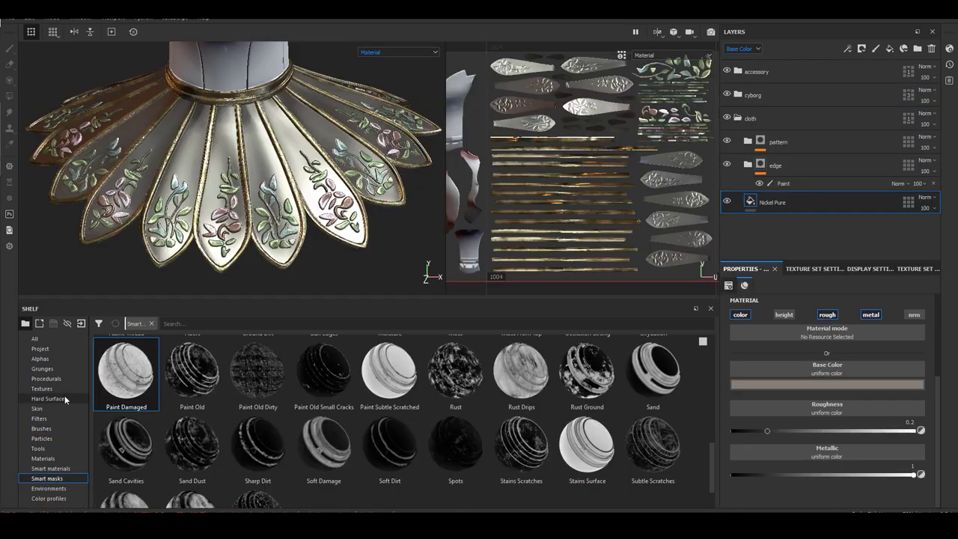
- Apply the ti1meiwew 4K displacement texture to the cloth's Nickel Pure fill layer
click(41, 388)
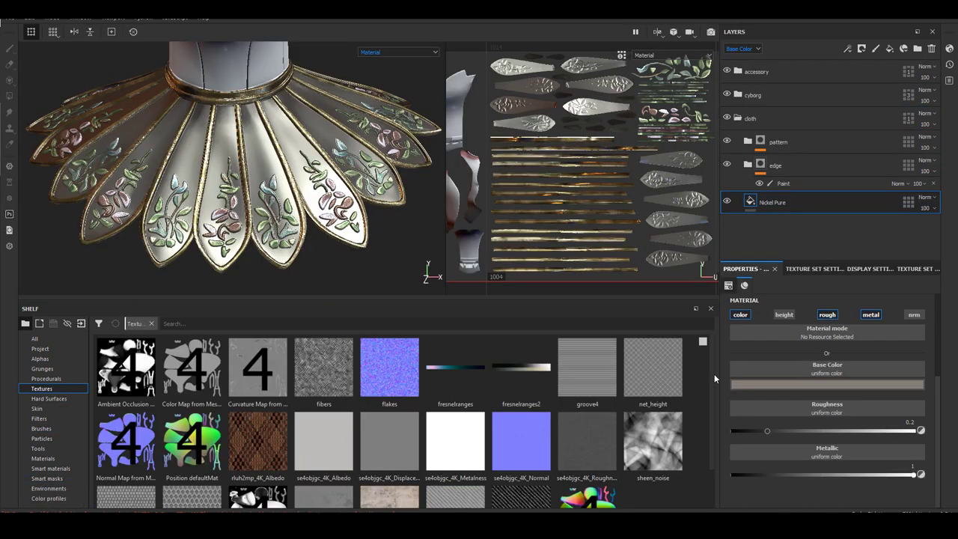
scroll(323, 467, down, 1)
alt+drag(339, 254, 278, 276)
scroll(856, 356, up, 3)
- Try UV scales of 2 and 3 on the Nickel Pure layer and settle on a scale of 4
text(2)
key(Return)
text(3)
scroll(266, 190, up, 3)
scroll(304, 224, down, 3)
key(Return)
scroll(276, 224, down, 3)
scroll(254, 258, down, 2)
alt+middle_drag(278, 276, 303, 244)
alt+drag(303, 243, 272, 257)
scroll(314, 260, up, 3)
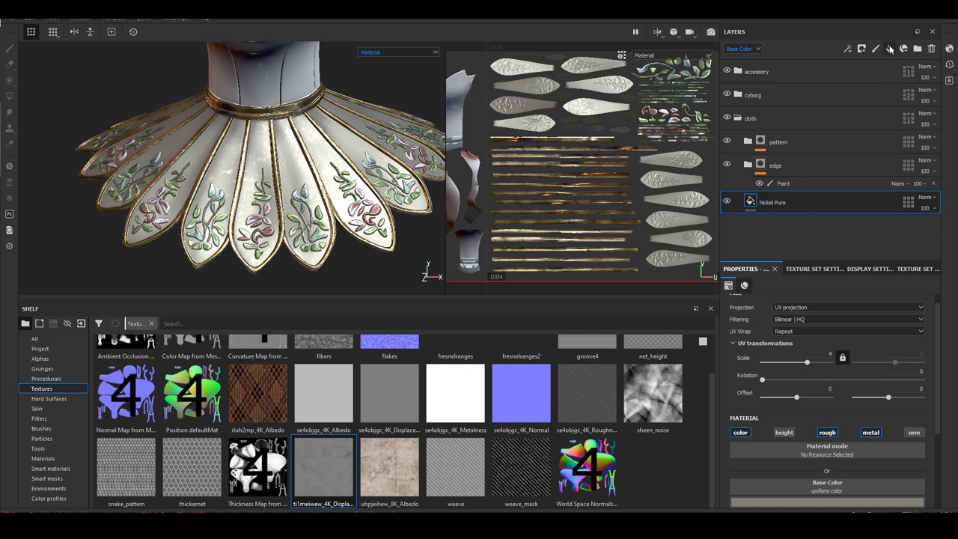
- Add a color breakup fill layer above Nickel Pure with uhpjeihew_8K_Albedo as base color and only the color channel active
click(888, 48)
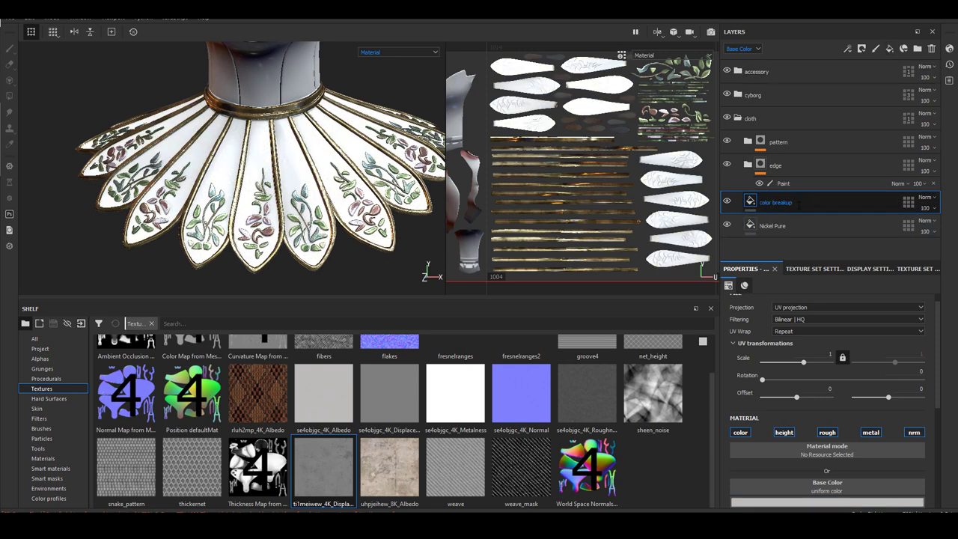
drag(939, 389, 939, 420)
drag(389, 467, 827, 439)
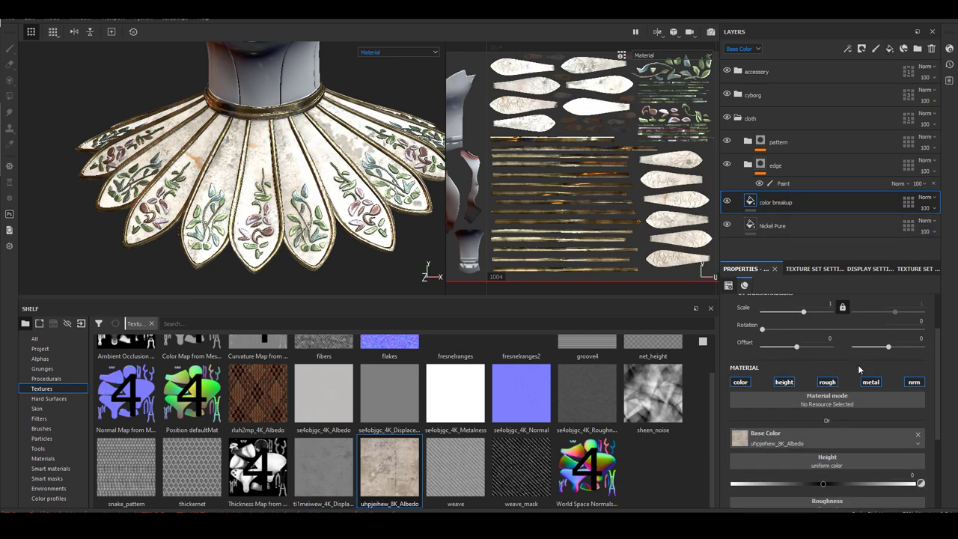
drag(784, 384, 912, 384)
- Set the color breakup layer's blend mode to Overlay and rotate its texture to 14.67
click(932, 199)
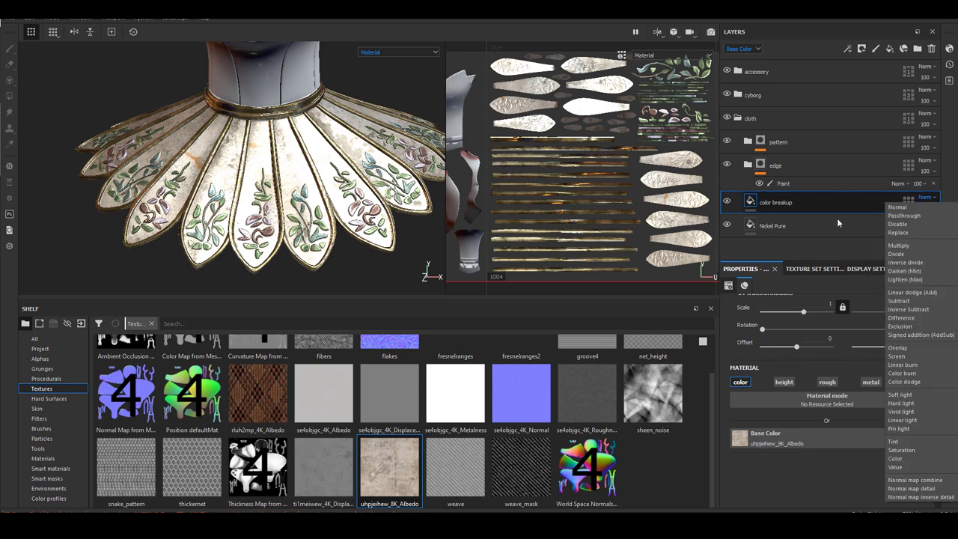
click(897, 347)
key(f)
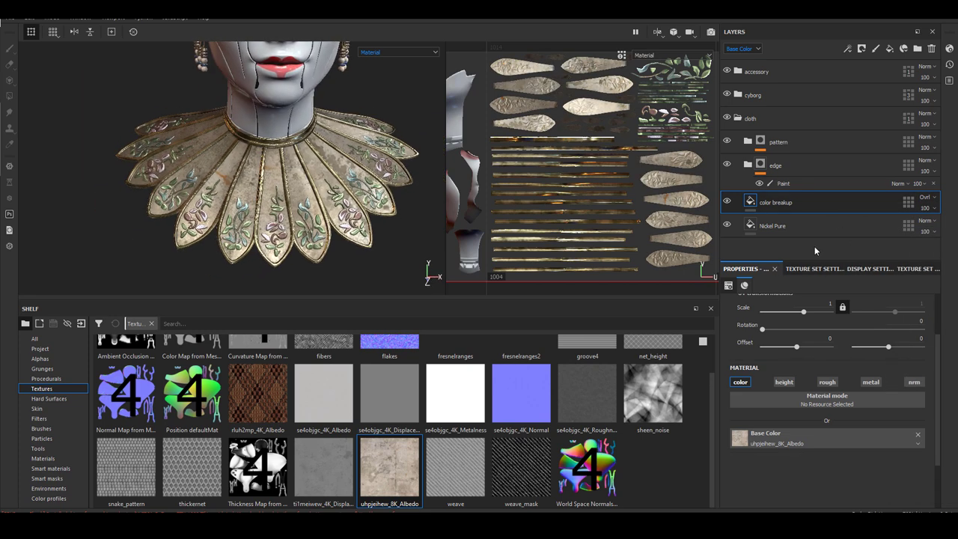
drag(762, 329, 769, 331)
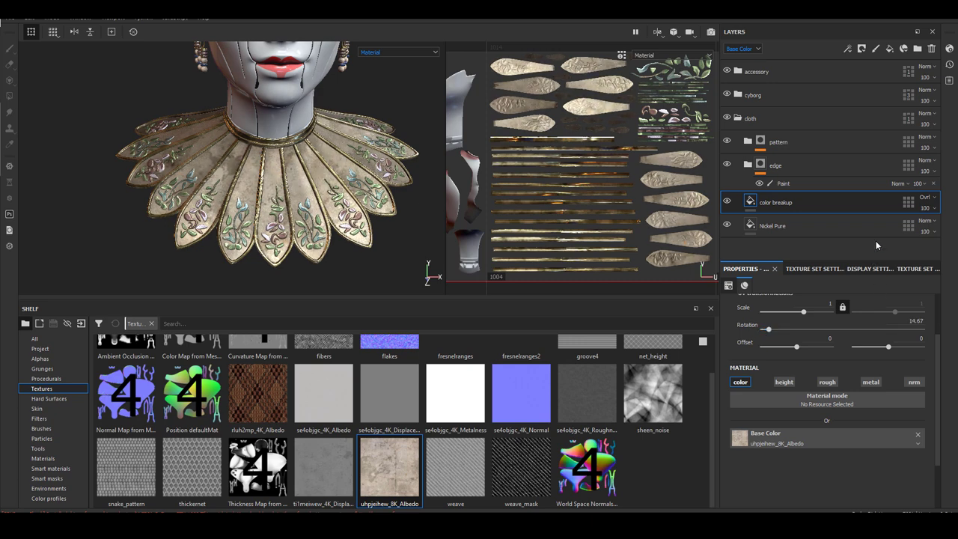
- Try out the color breakup layer's opacity and set its texture's UV scale to 2
click(932, 208)
drag(955, 230, 949, 233)
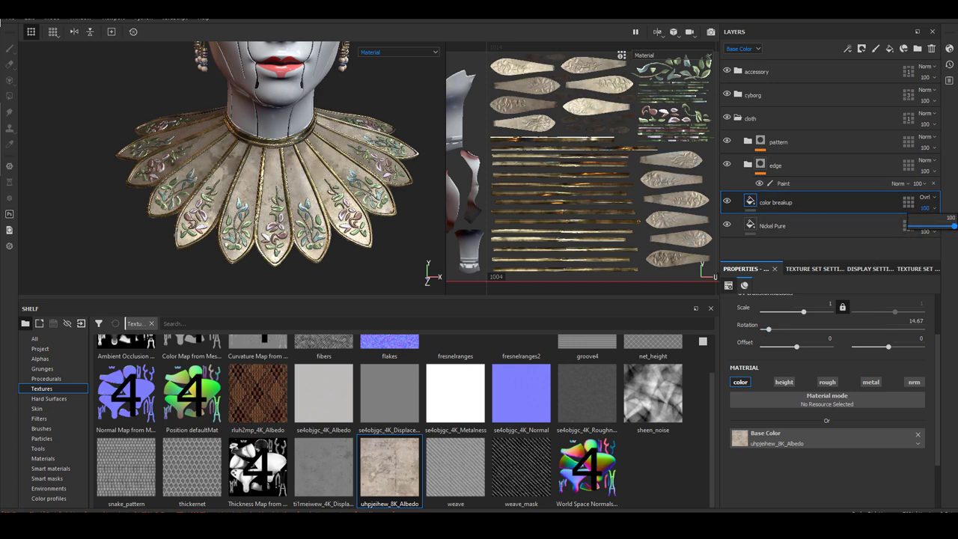
alt+right_drag(224, 153, 284, 180)
alt+drag(285, 179, 300, 183)
click(932, 208)
mouse_move(955, 229)
mouse_down()
mouse_move(913, 227)
mouse_move(955, 230)
mouse_up()
text(2)
key(Return)
click(933, 209)
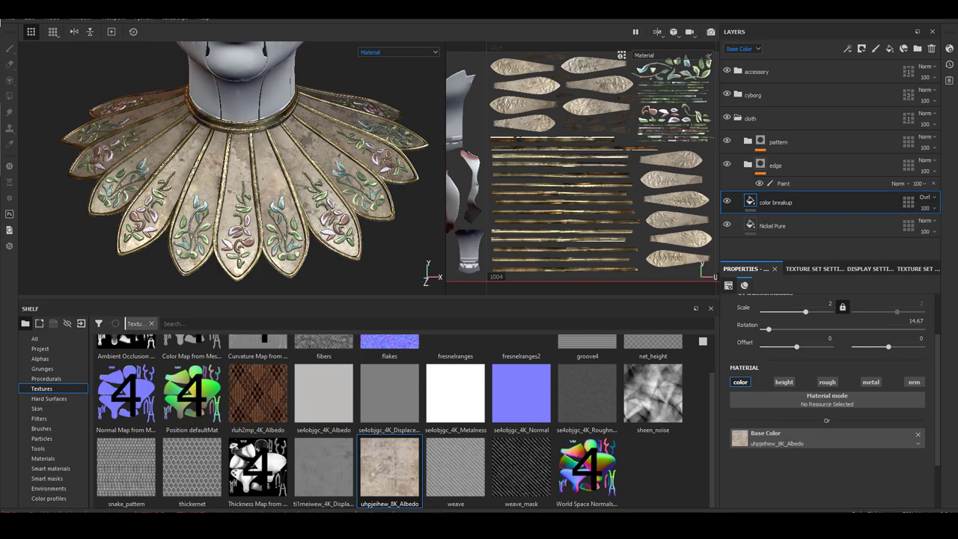